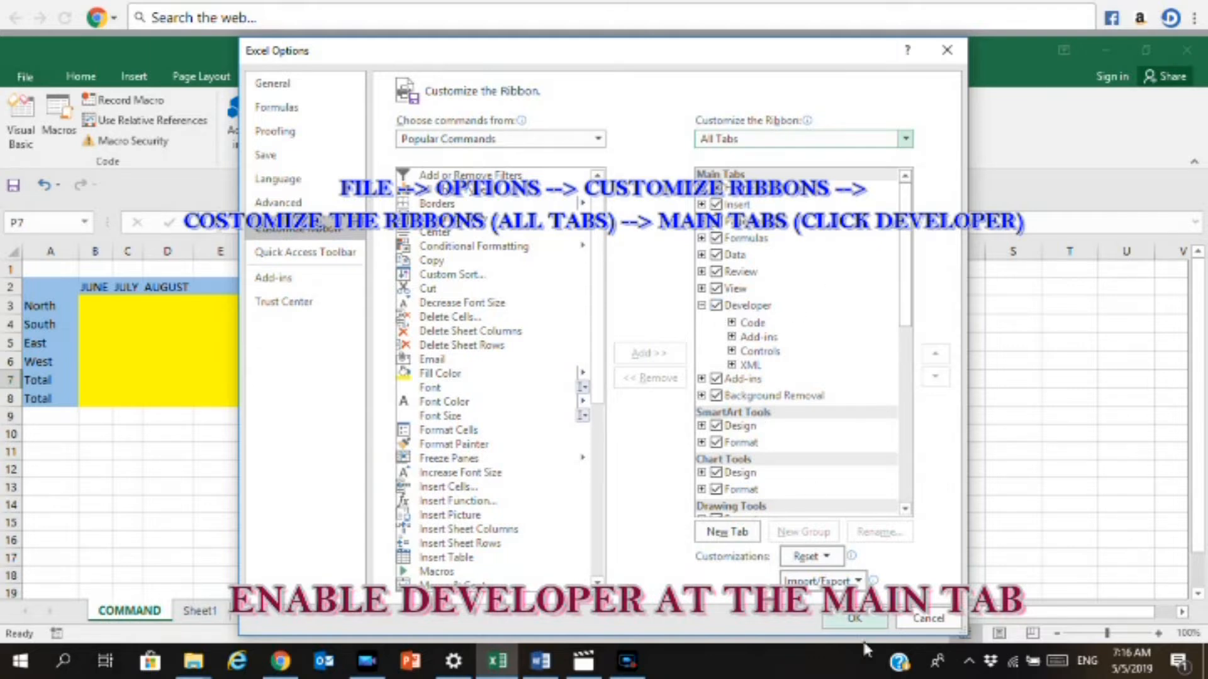
- Apply the ribbon customization with the Developer tab enabled
click(856, 621)
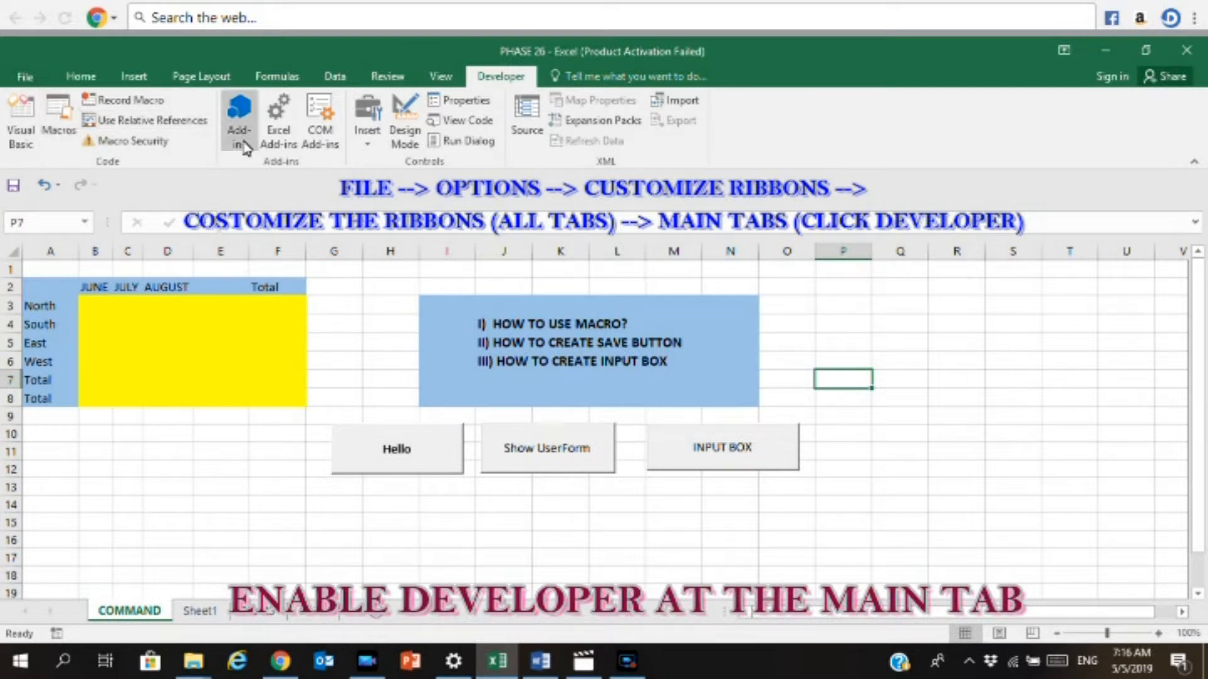
click(627, 660)
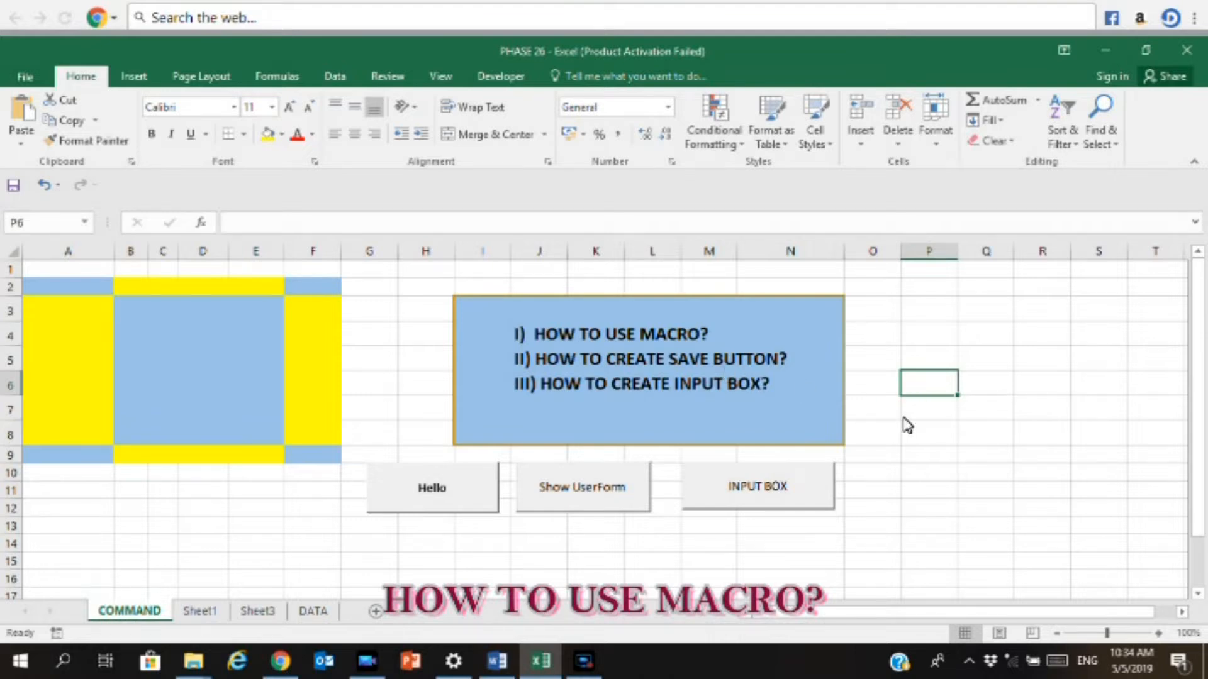
- Run the SetupSpreadsheet macro on the COMMAND sheet with JUNE as the start month
click(500, 76)
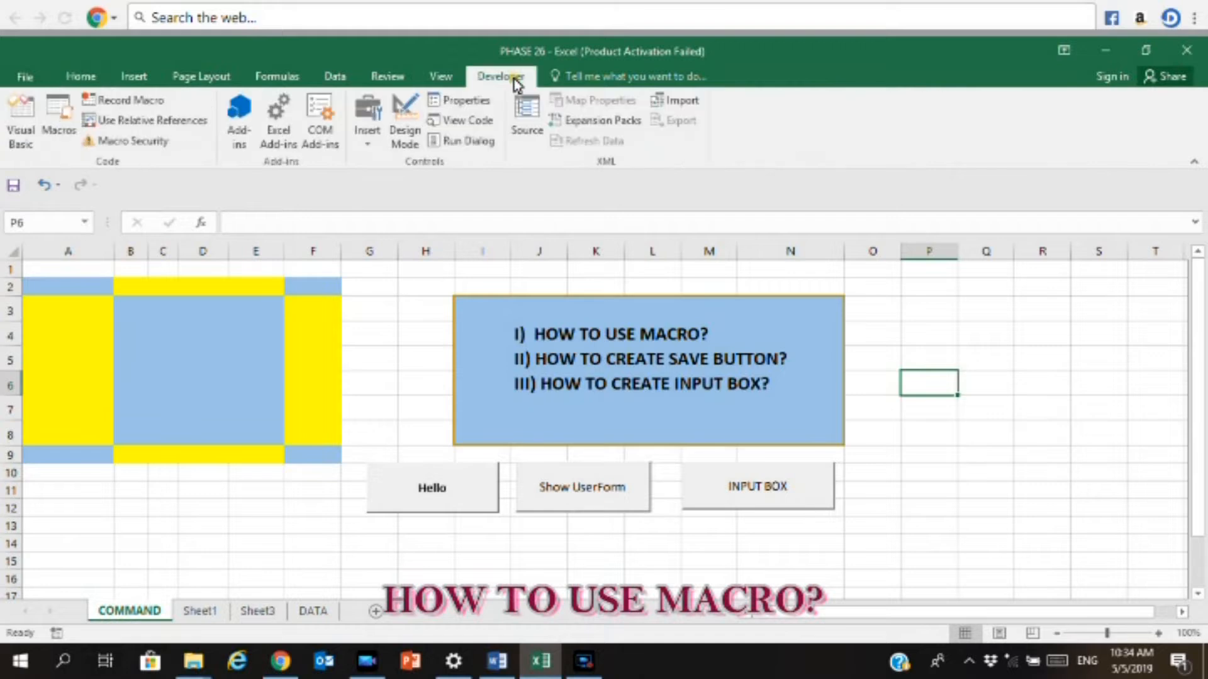
click(60, 129)
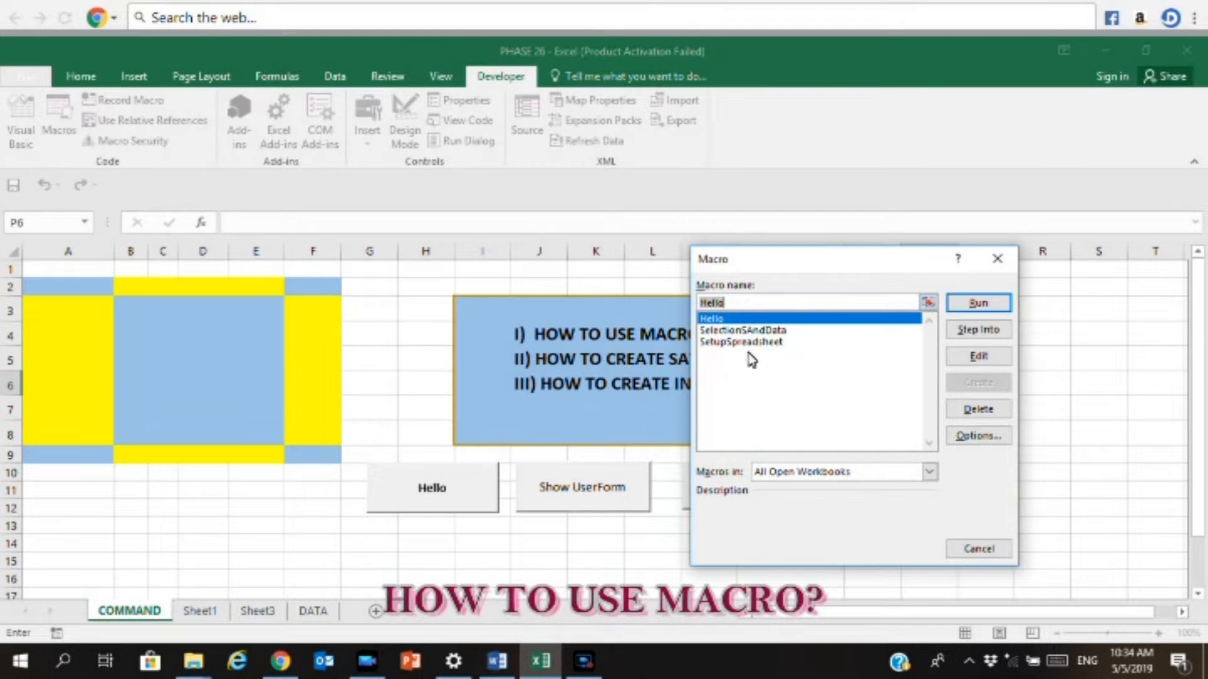
click(771, 343)
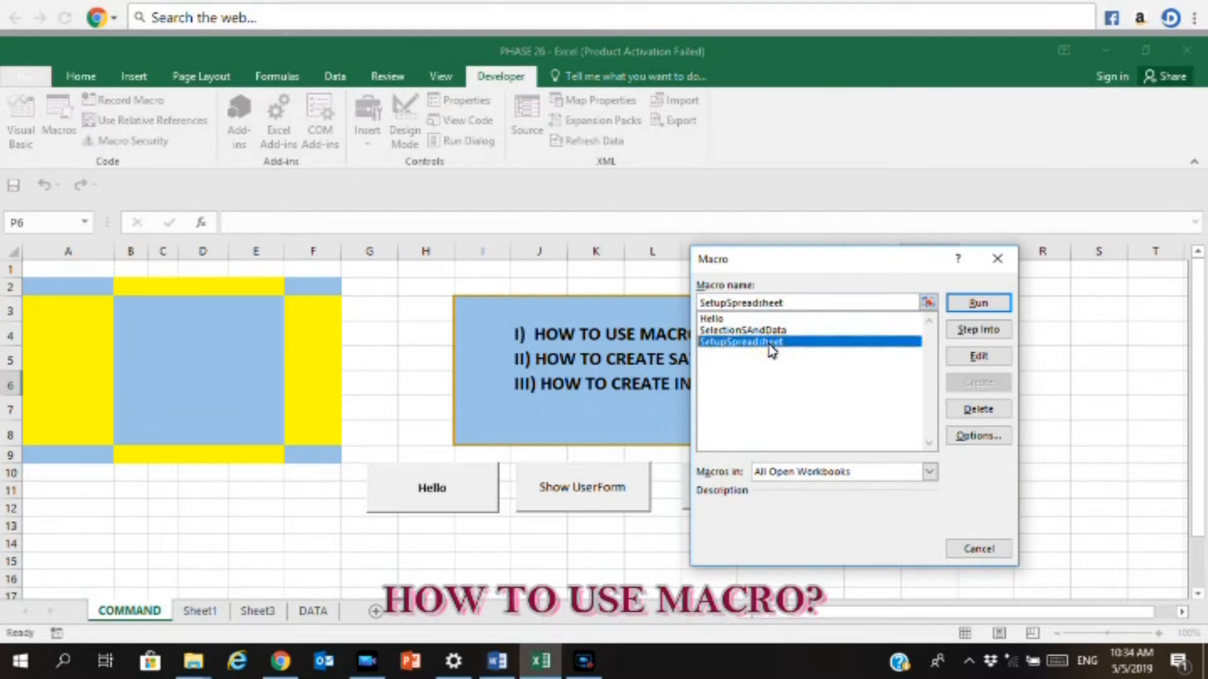
click(986, 303)
text(J)
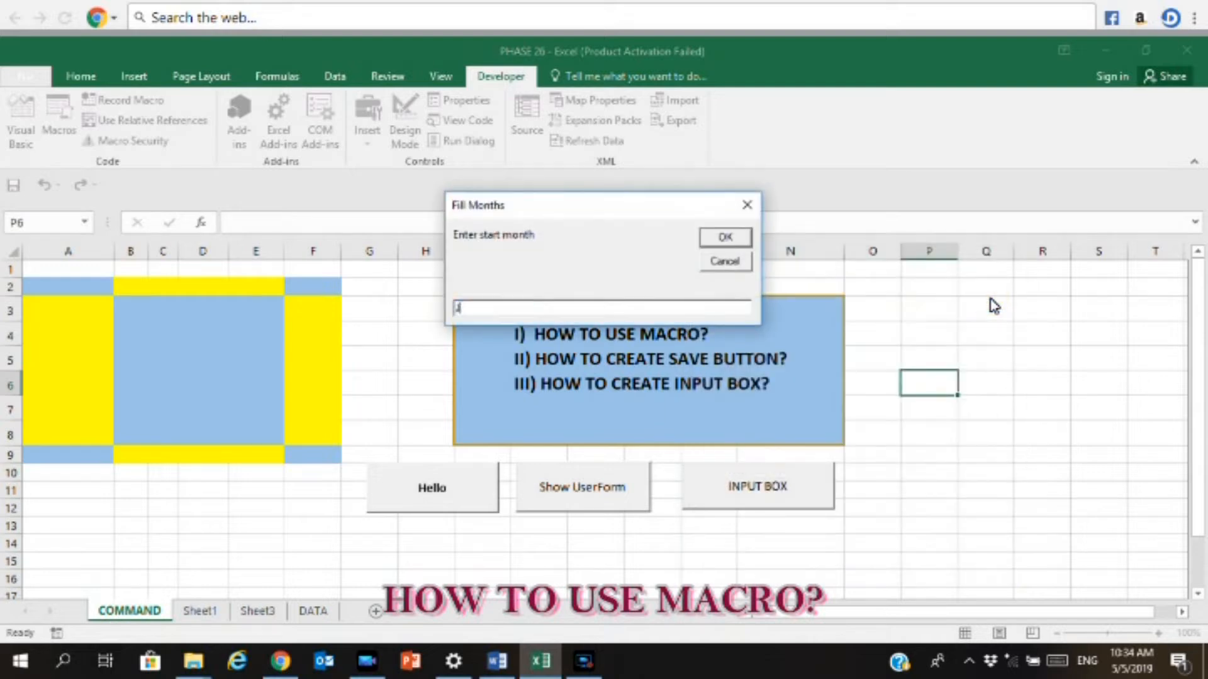
text(UNE)
key(Return)
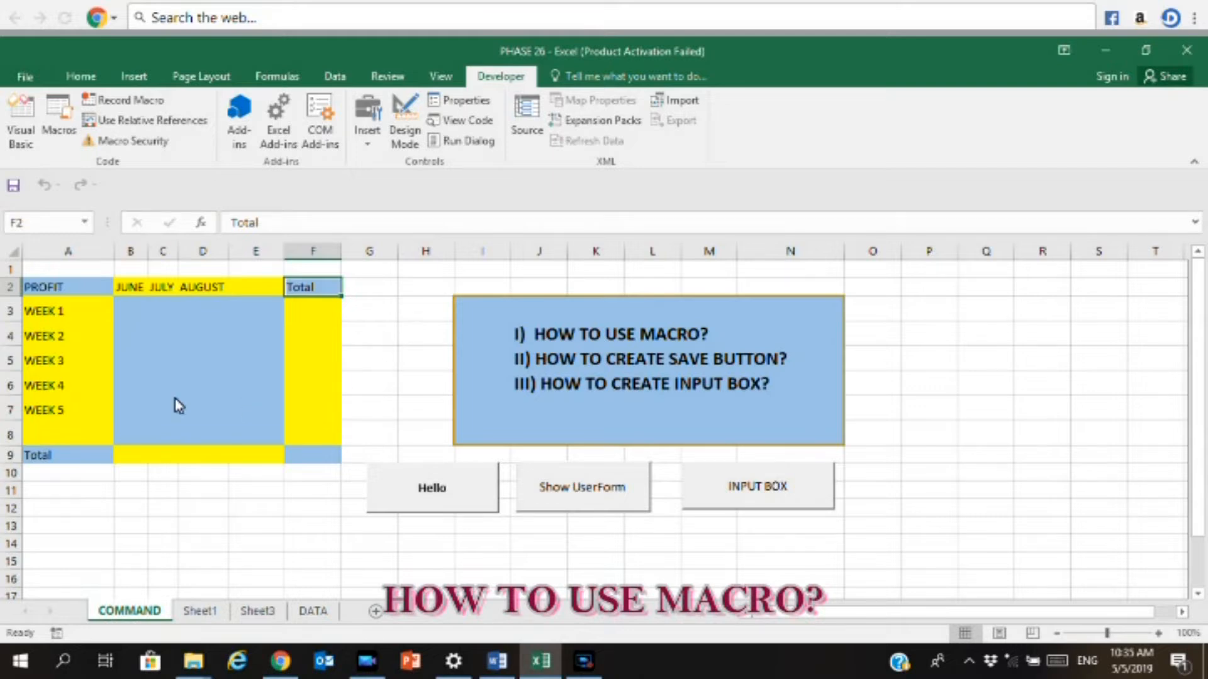
- Add a new worksheet and paste the copied SetupSpreadsheet macro code into a new VBA module, closing the code editor
click(375, 611)
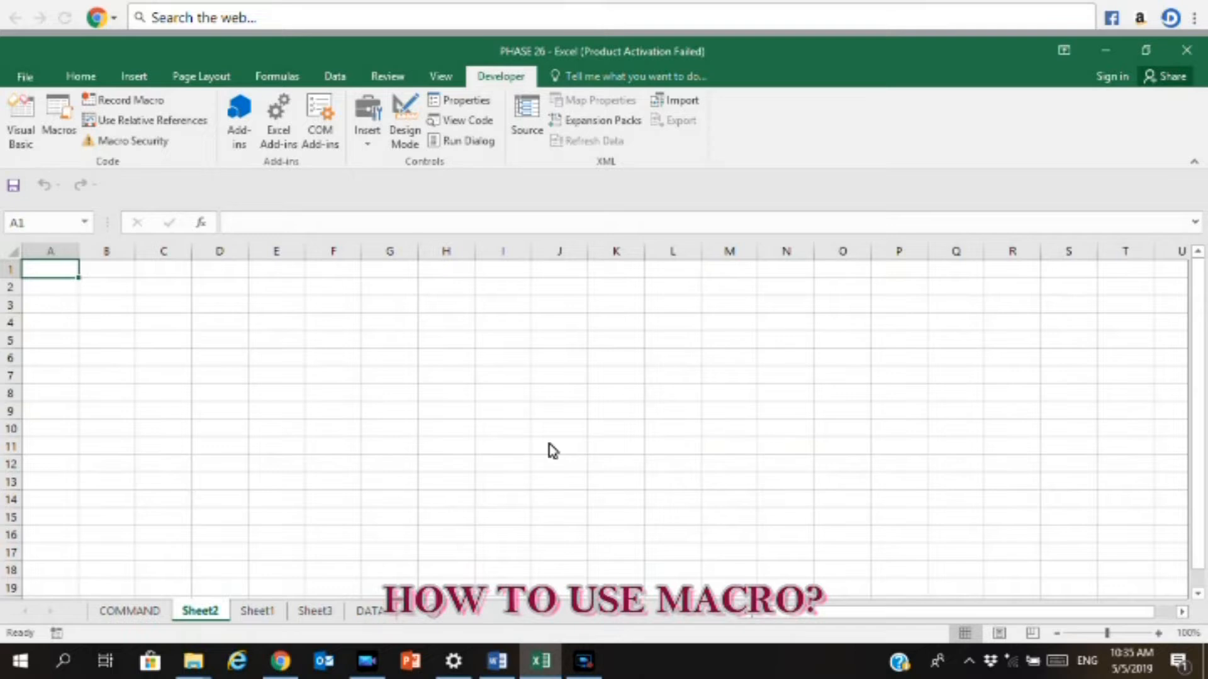
click(25, 143)
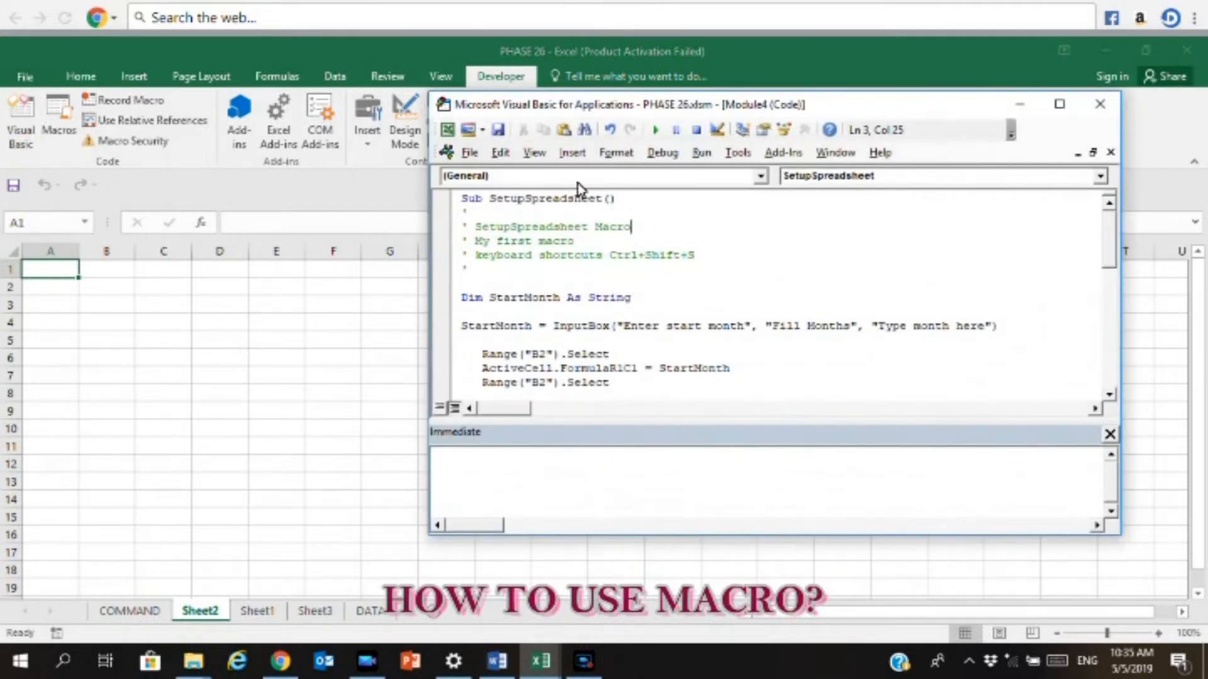
click(578, 157)
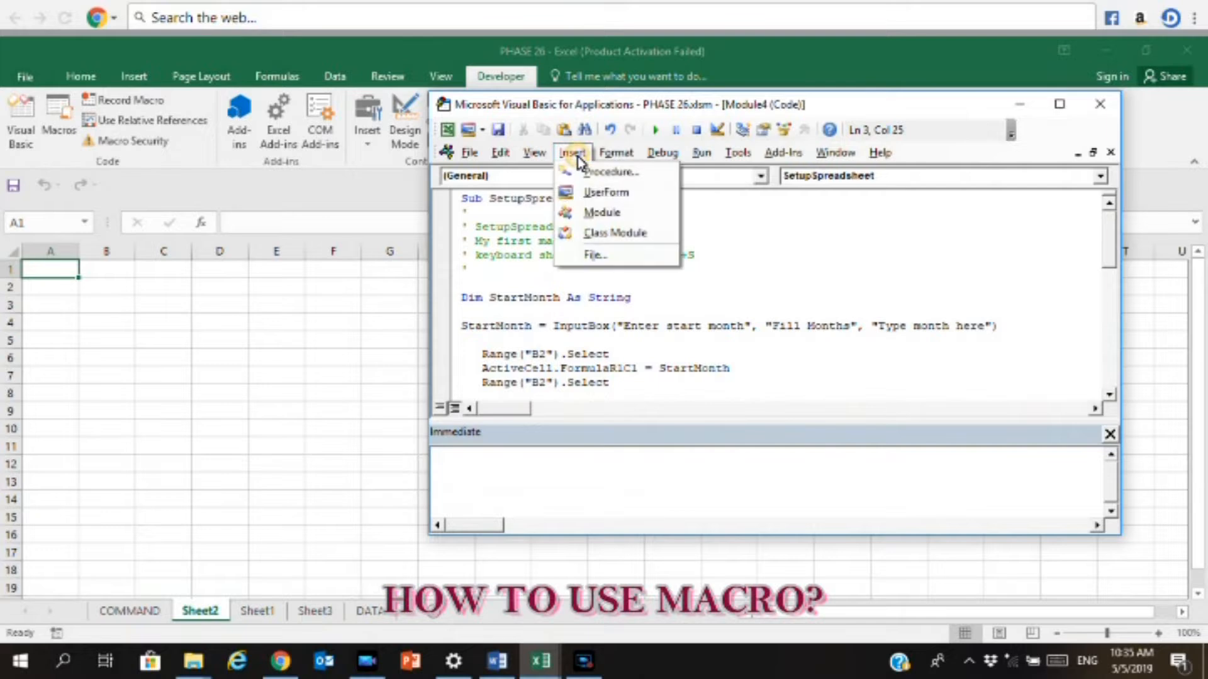
click(602, 213)
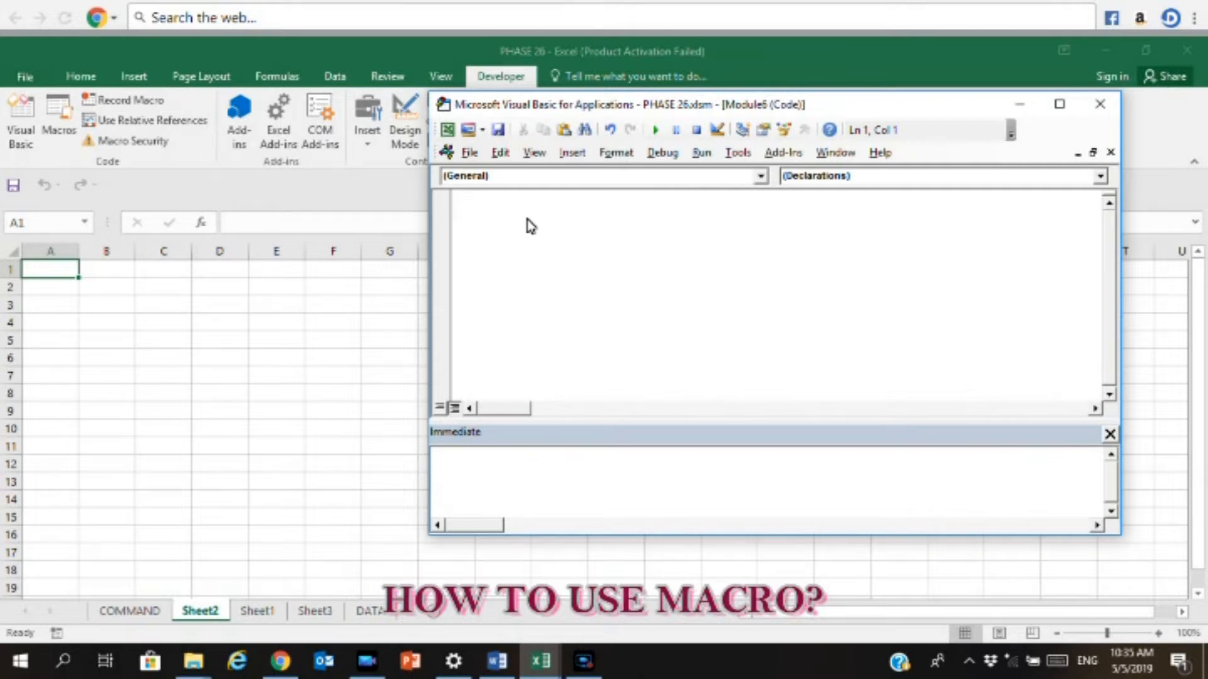
key(ctrl+v)
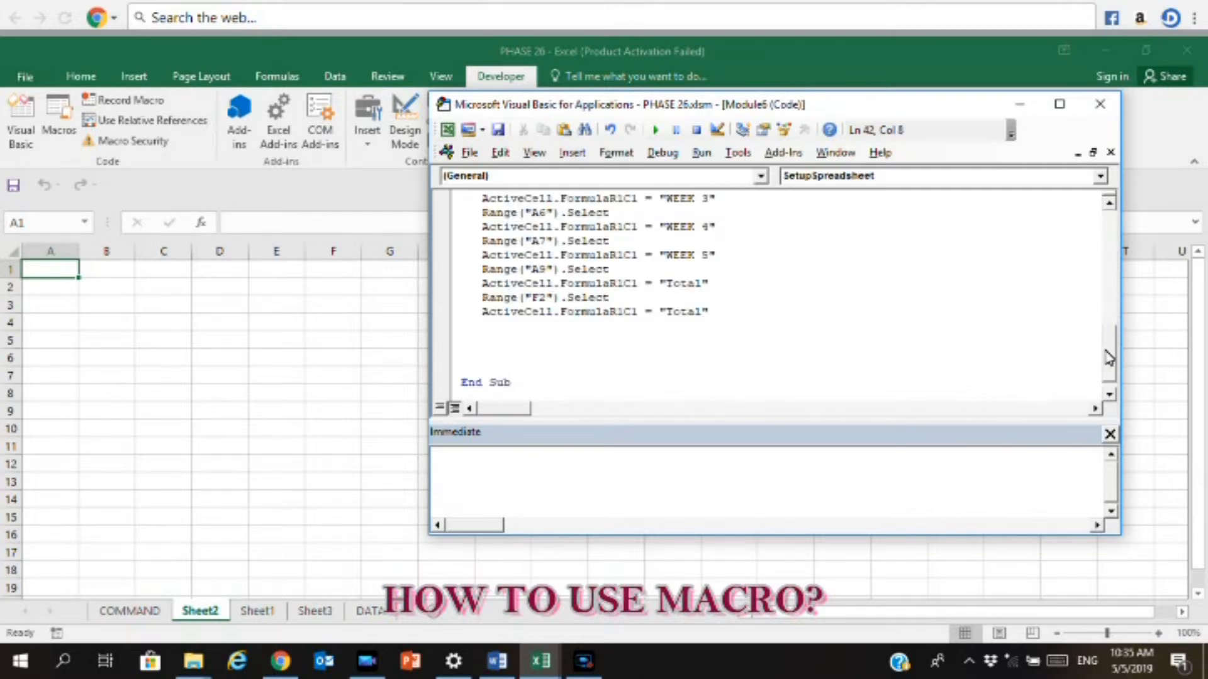
drag(1105, 367, 1092, 387)
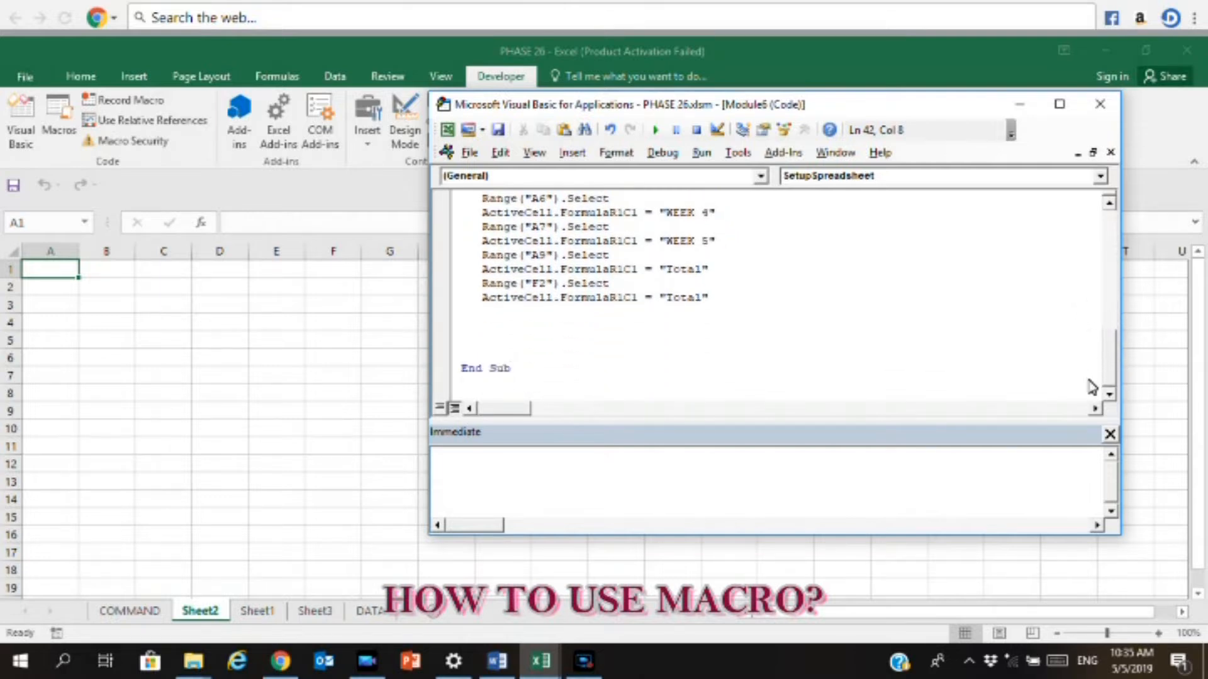
click(1098, 105)
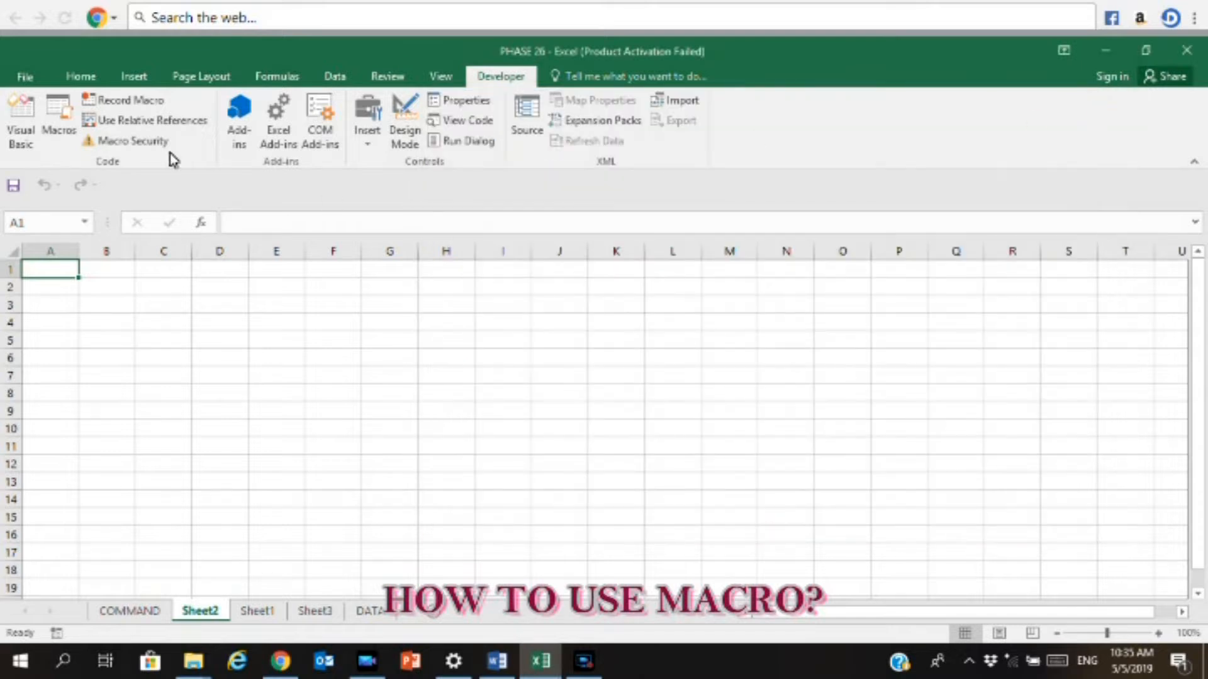
- Run the Module6.SetupSpreadsheet macro on the new sheet with JUNE as the start month
click(63, 126)
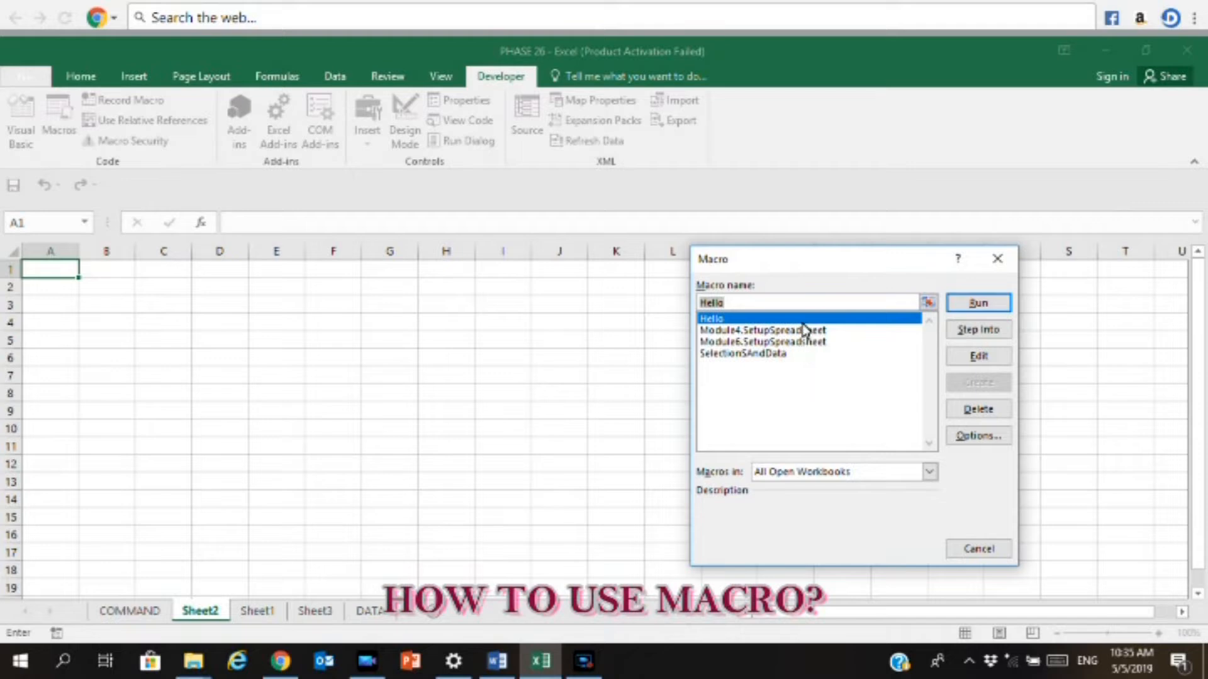
click(807, 341)
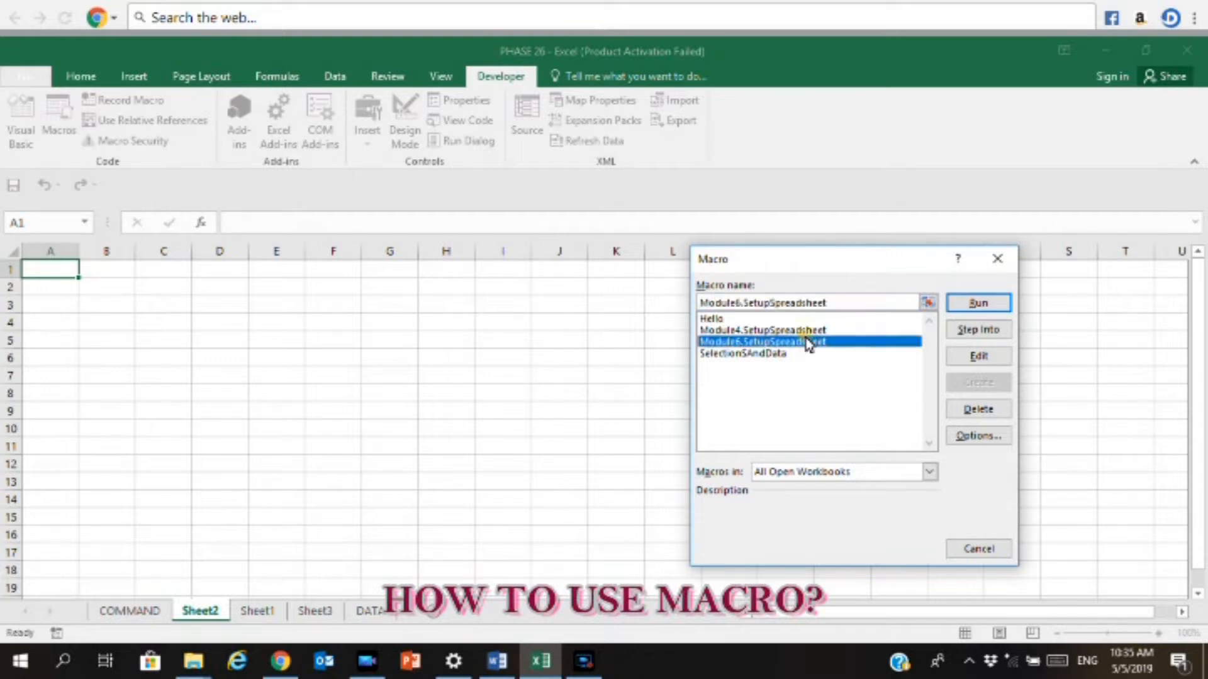
click(979, 302)
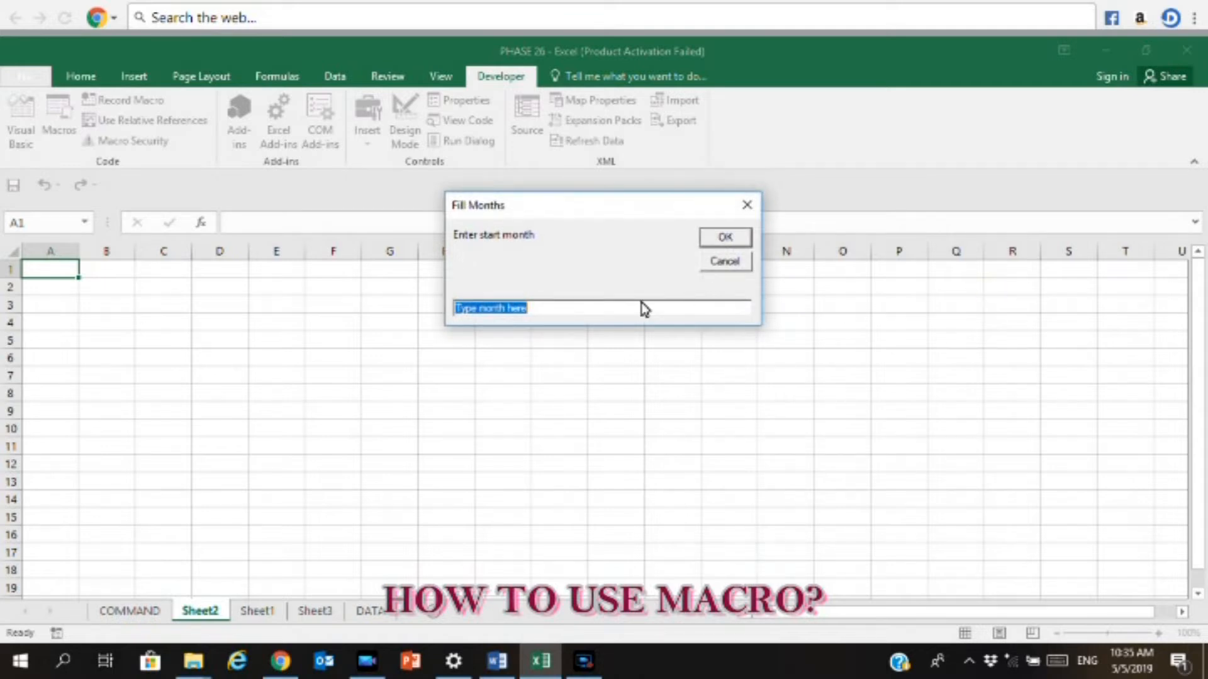
text(JUNE)
key(Return)
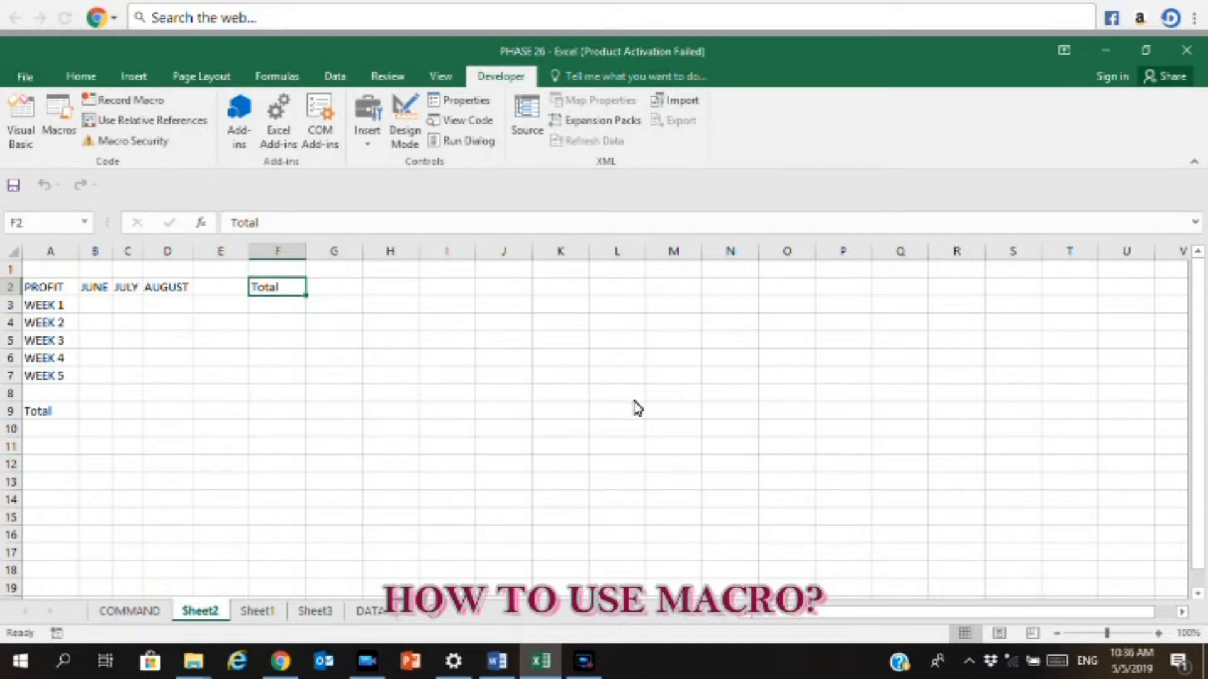
click(583, 661)
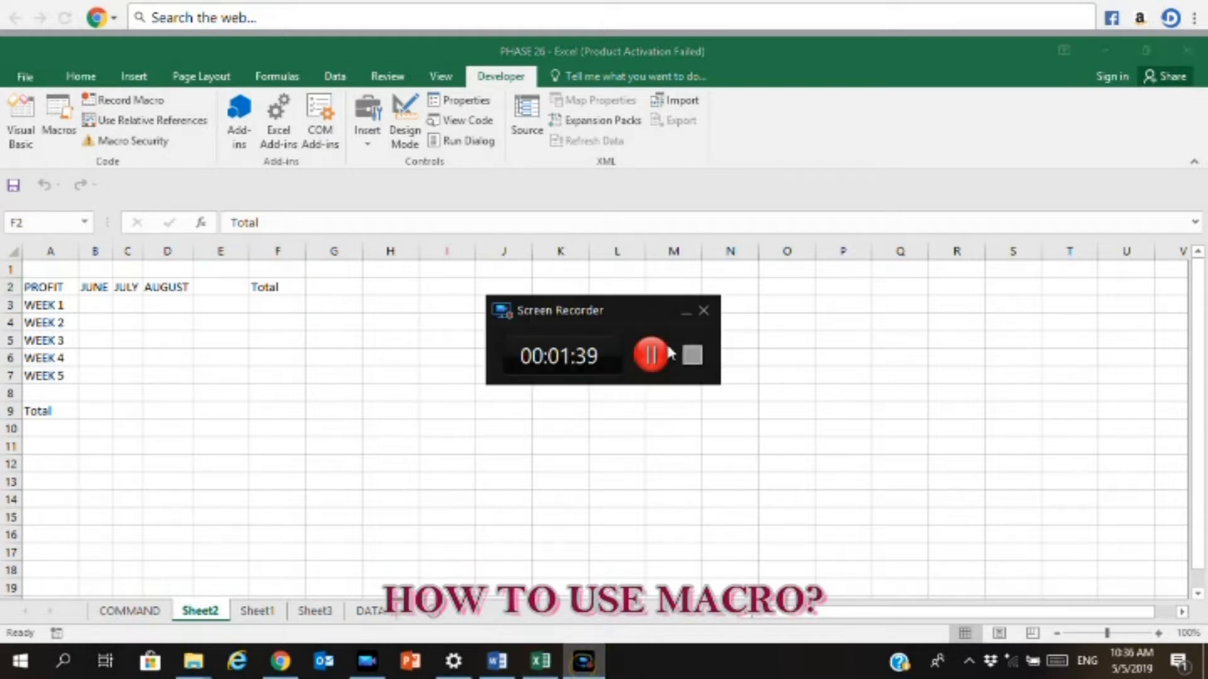
click(654, 355)
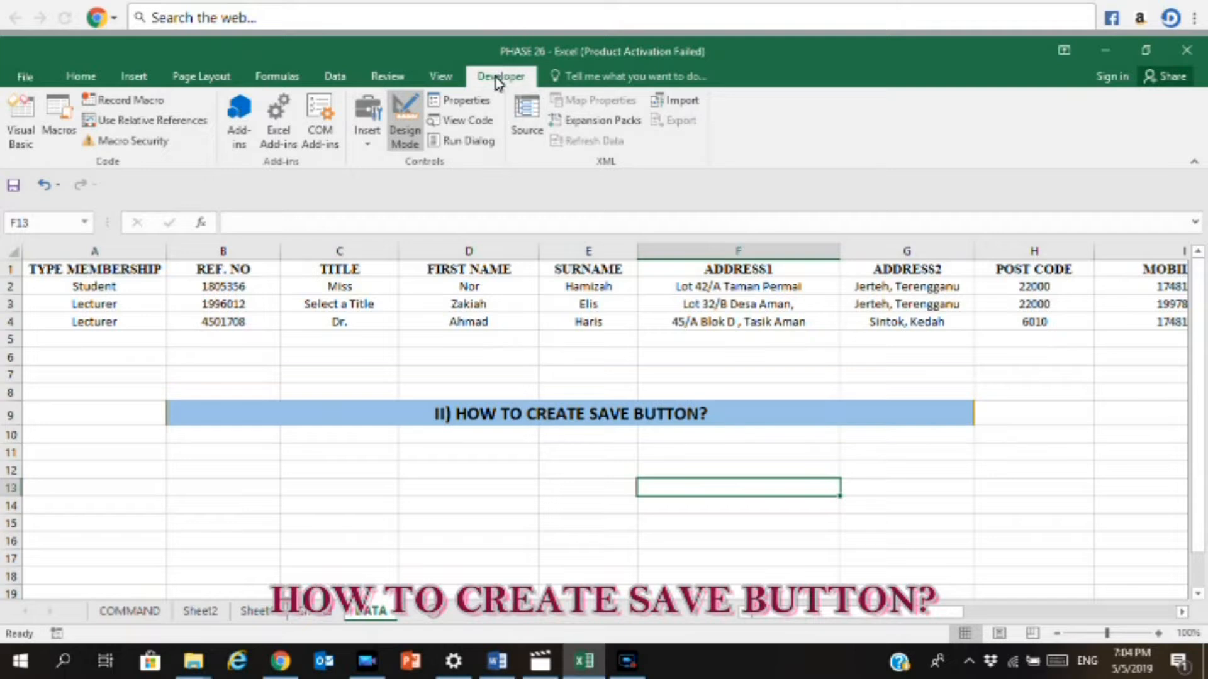
- Draw an ActiveX command button on the DATA sheet below the heading, spanning columns D to F and rows 11 to 14
click(363, 126)
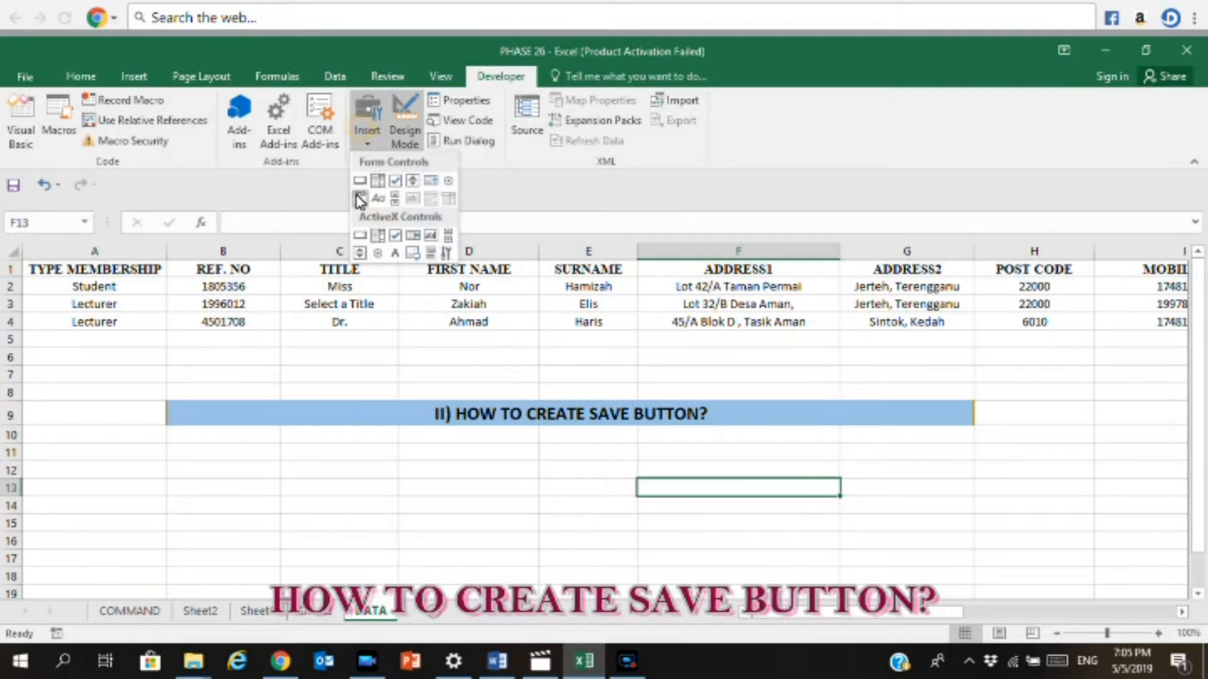
click(359, 236)
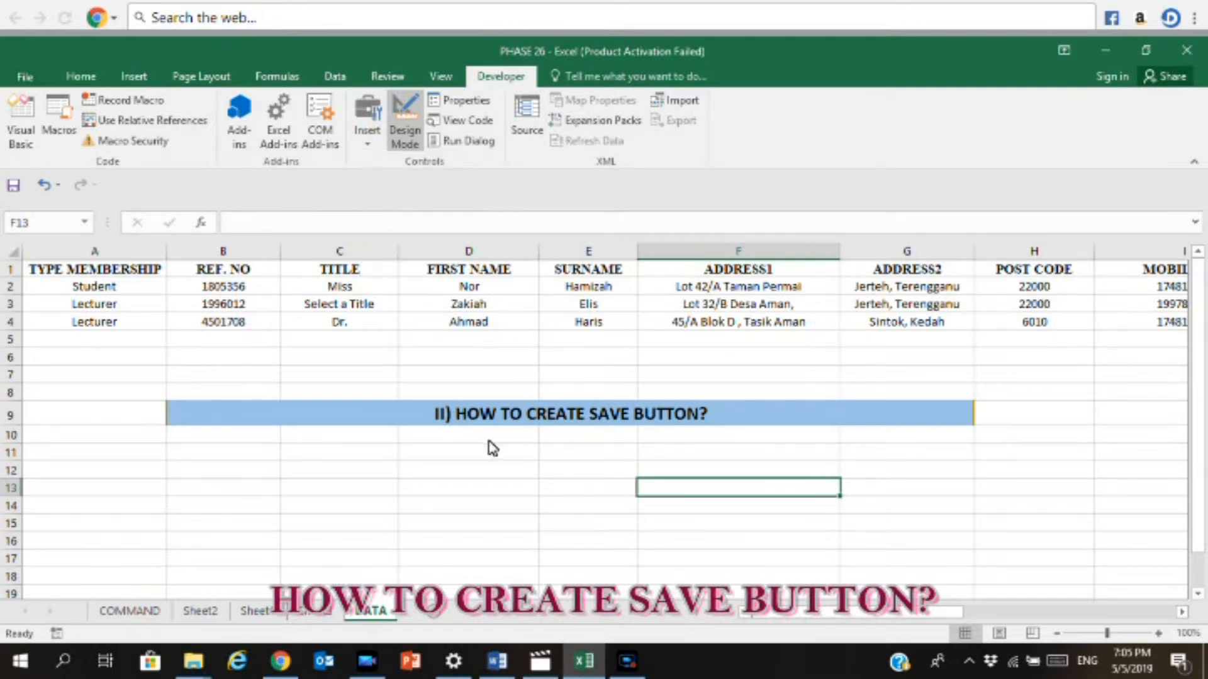
drag(464, 452, 694, 517)
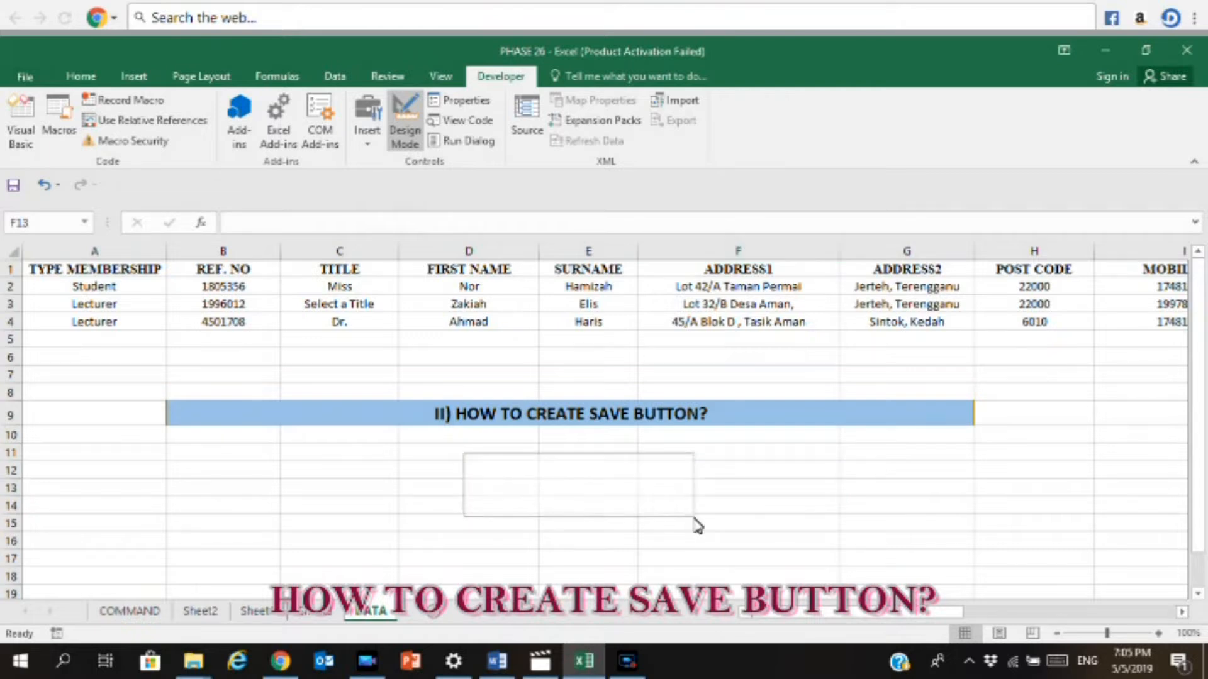
- Paste the copied save code from the Word document CODE SAVE BUTTON into the new command button's Click procedure
double_click(613, 494)
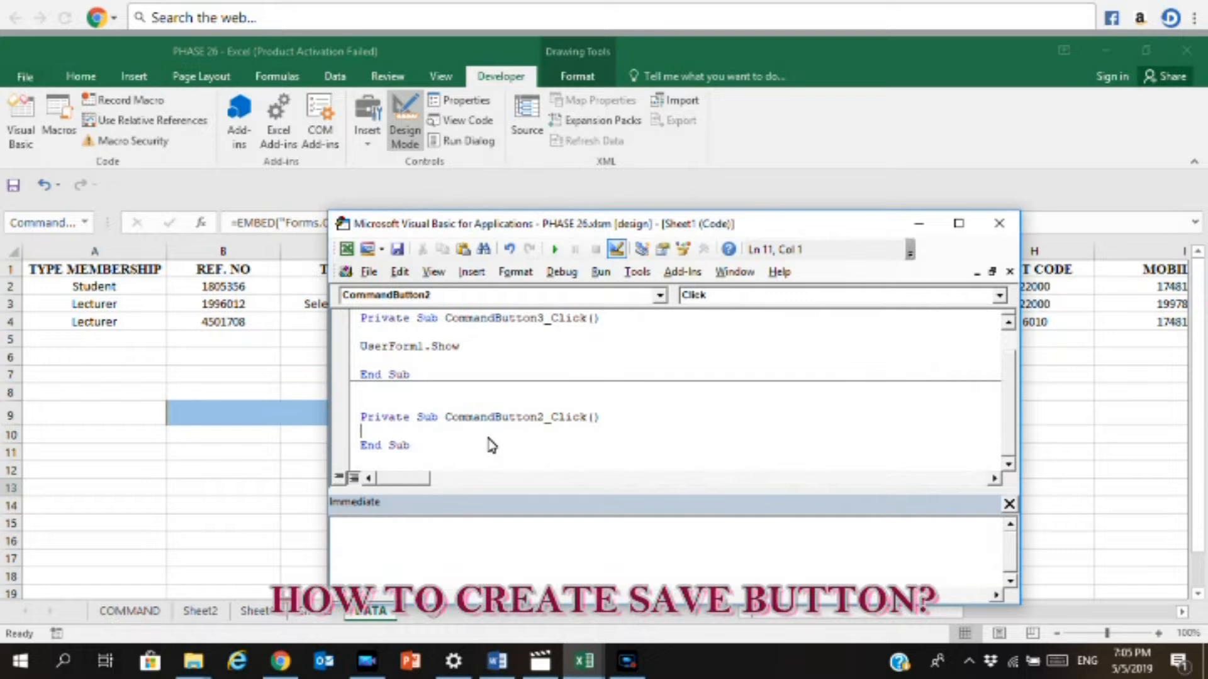
click(497, 660)
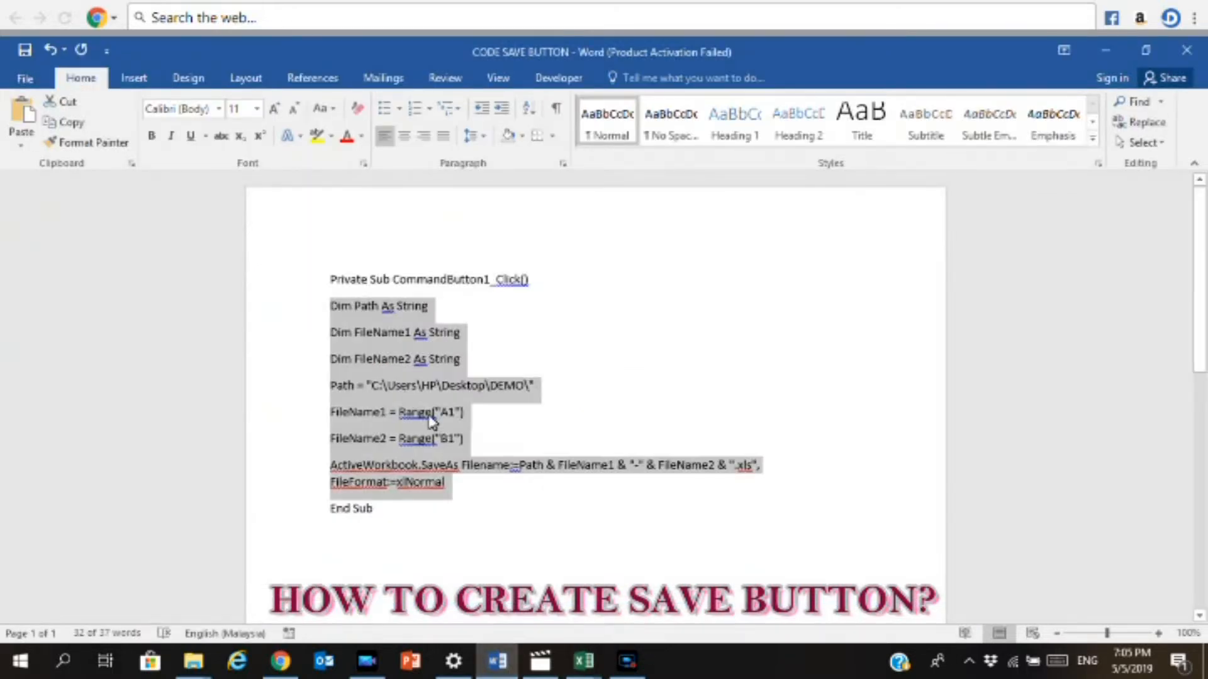
mouse_move(583, 661)
click(607, 617)
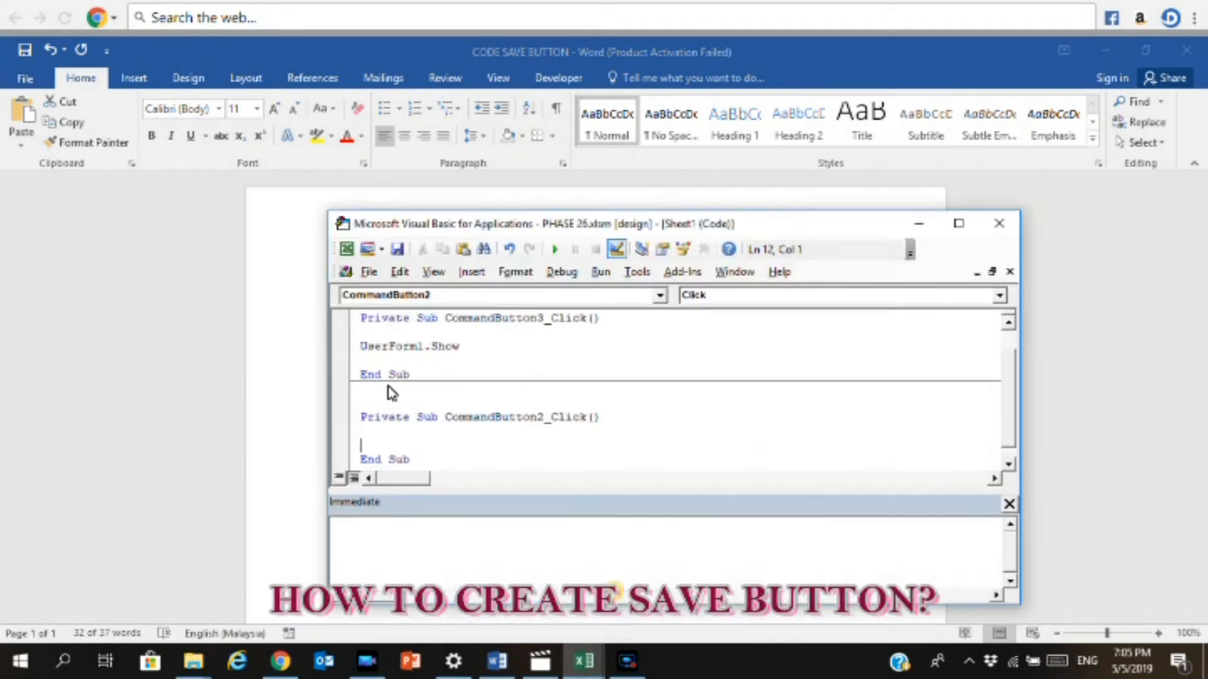
key(ctrl+v)
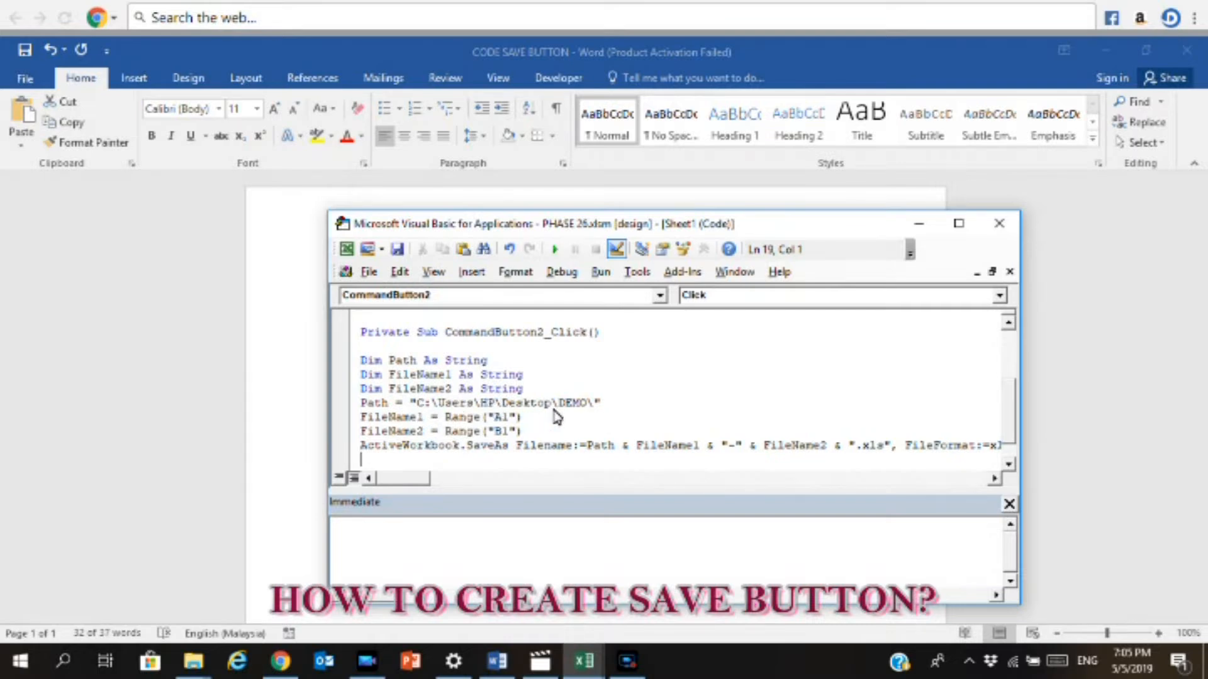
- Compare the code's save path and file name references with the DEMO folder and cells A1 and B1, then close the code editor
click(194, 661)
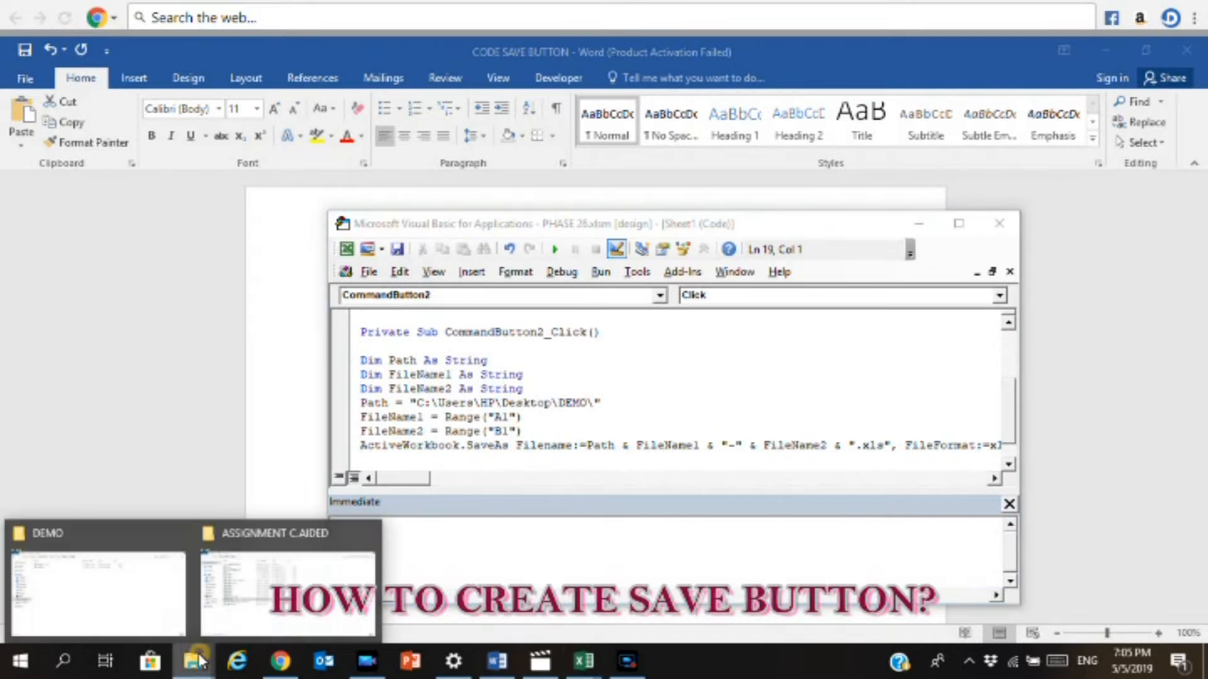
click(145, 586)
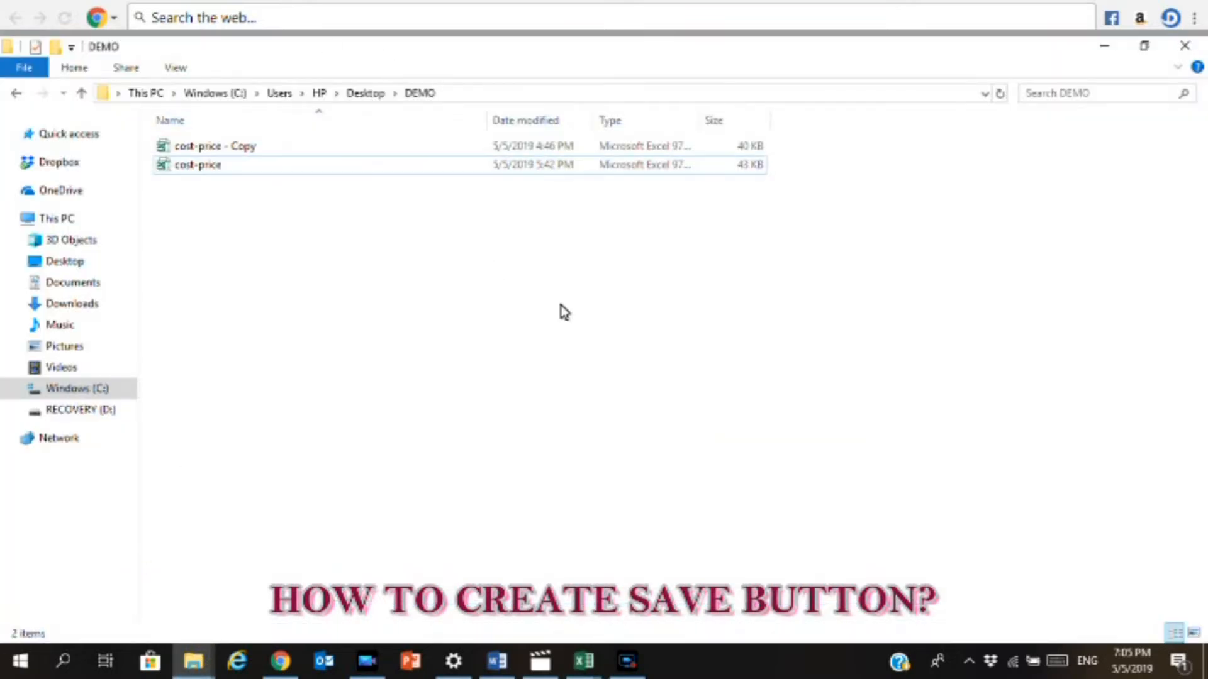
mouse_move(584, 660)
click(649, 617)
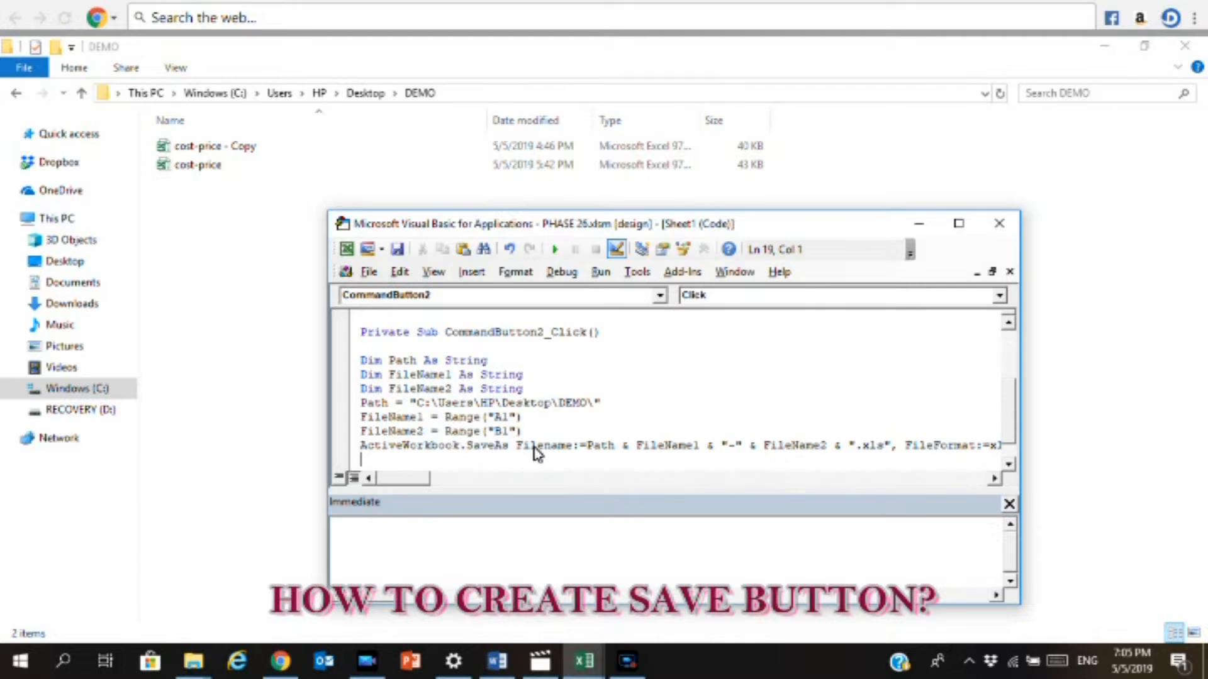
click(584, 661)
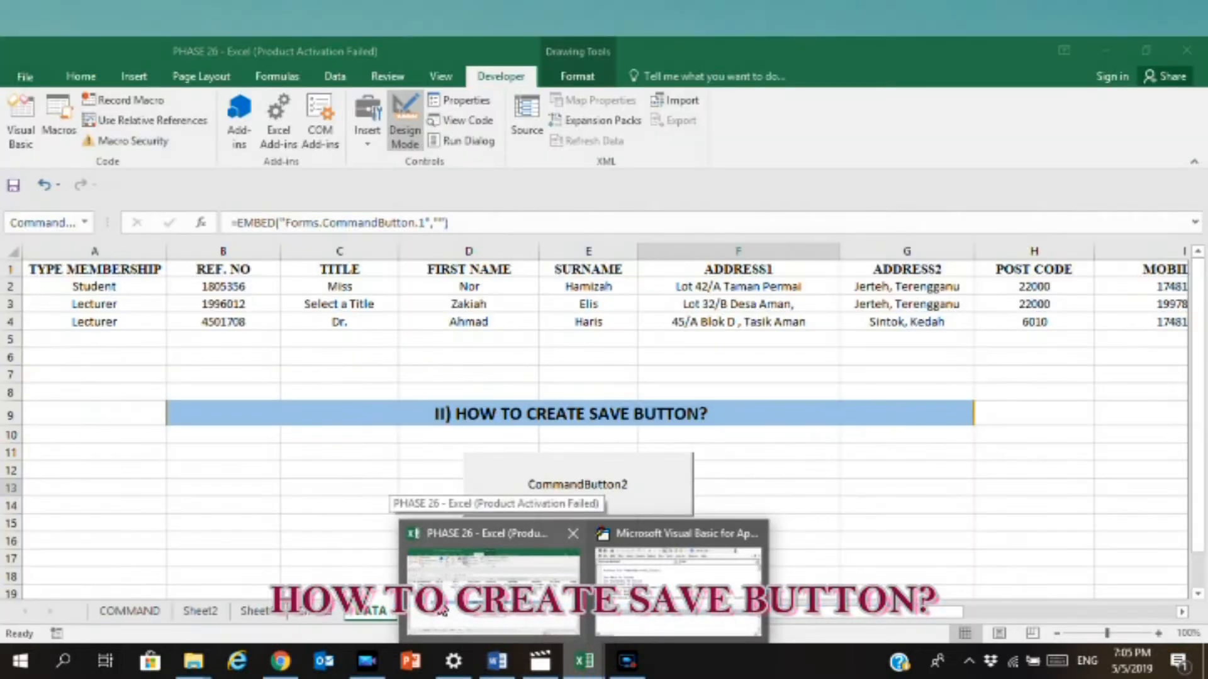
click(442, 607)
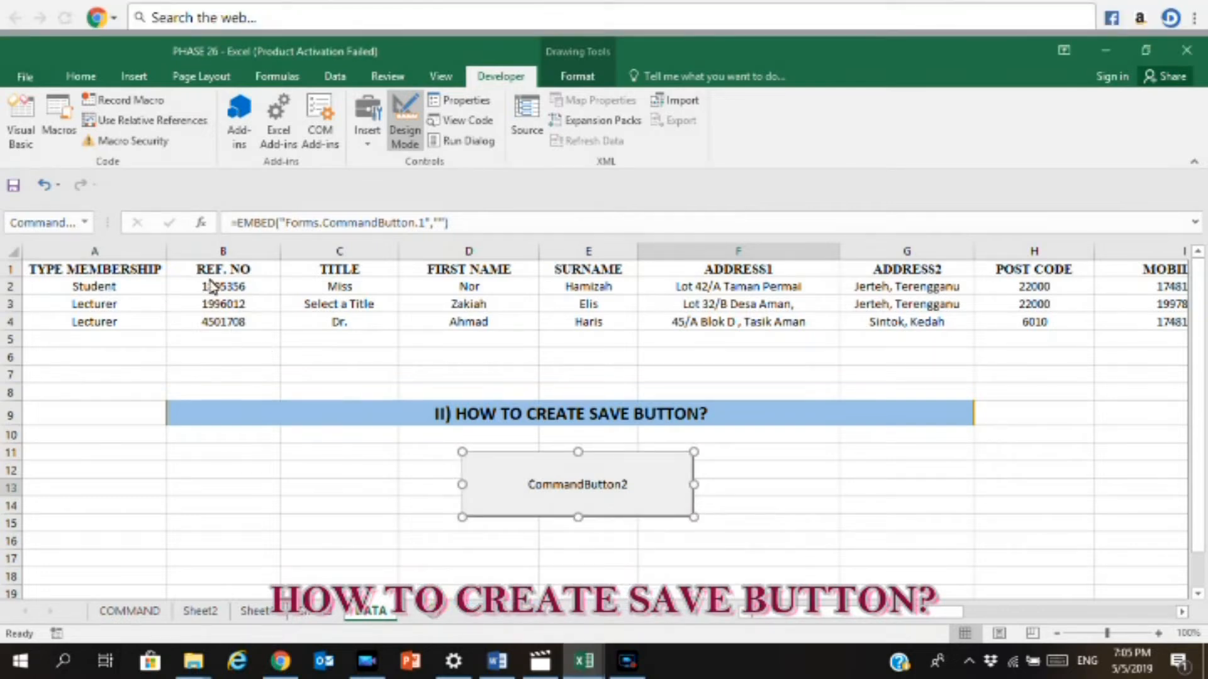
mouse_move(585, 661)
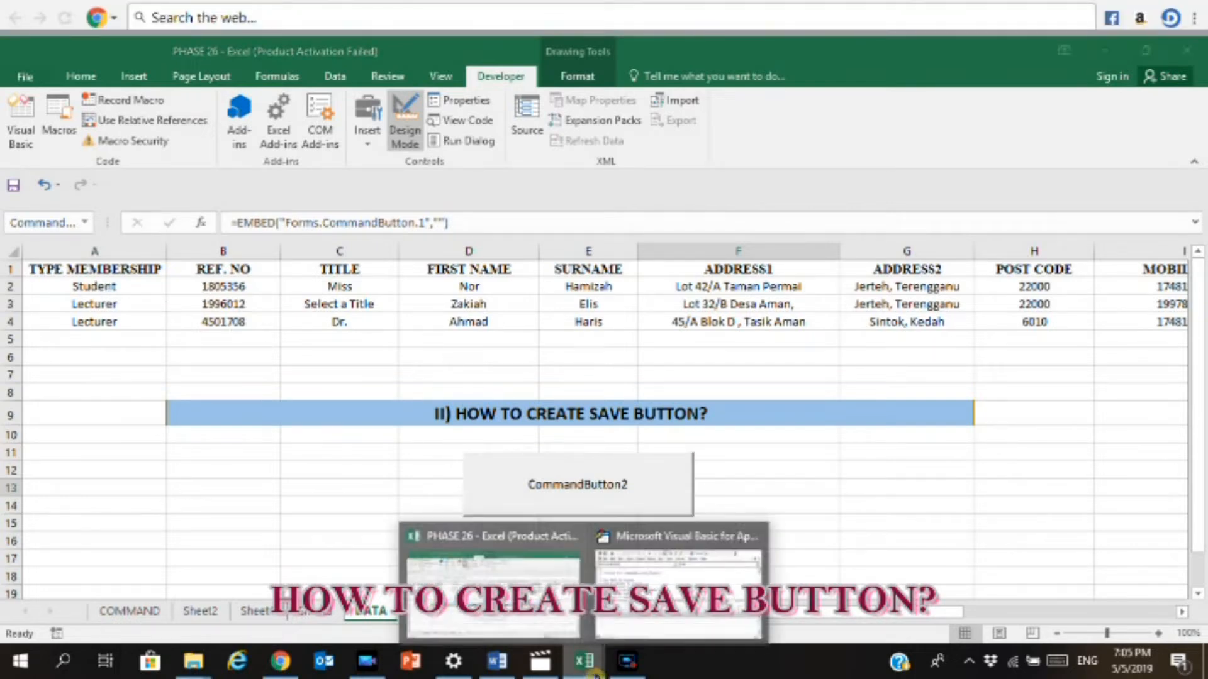
click(679, 607)
click(1002, 225)
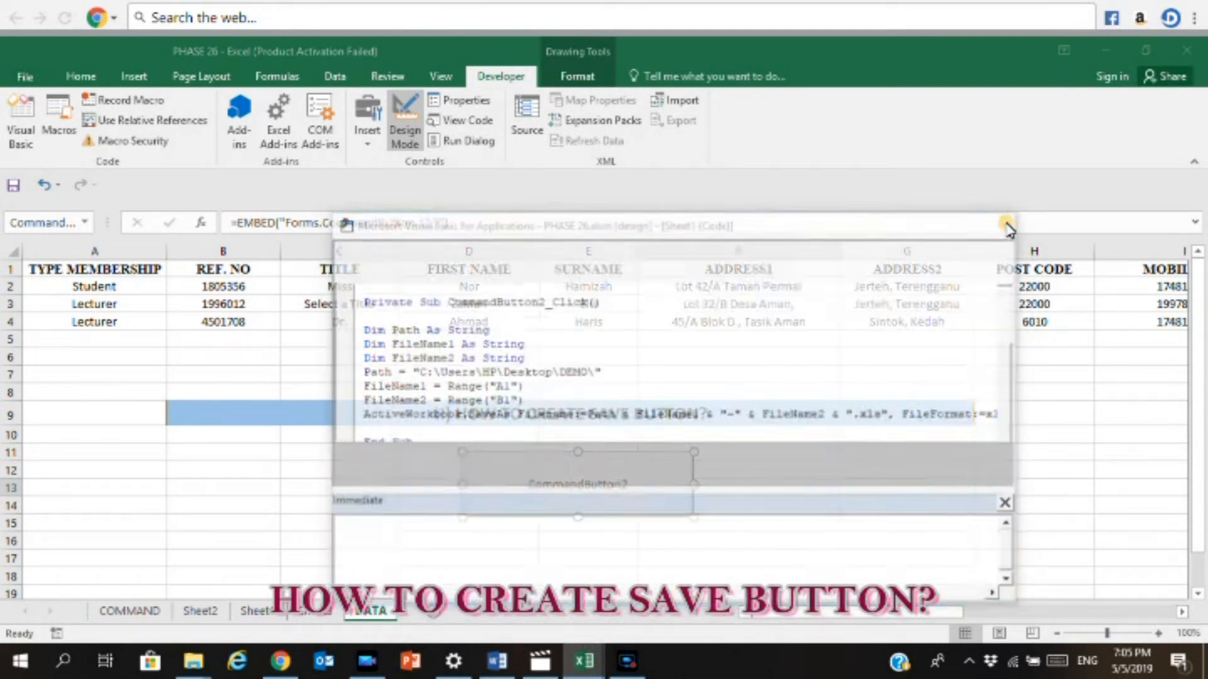
- Set the caption of the new command button on the DATA sheet to SAVE FILE
right_click(572, 496)
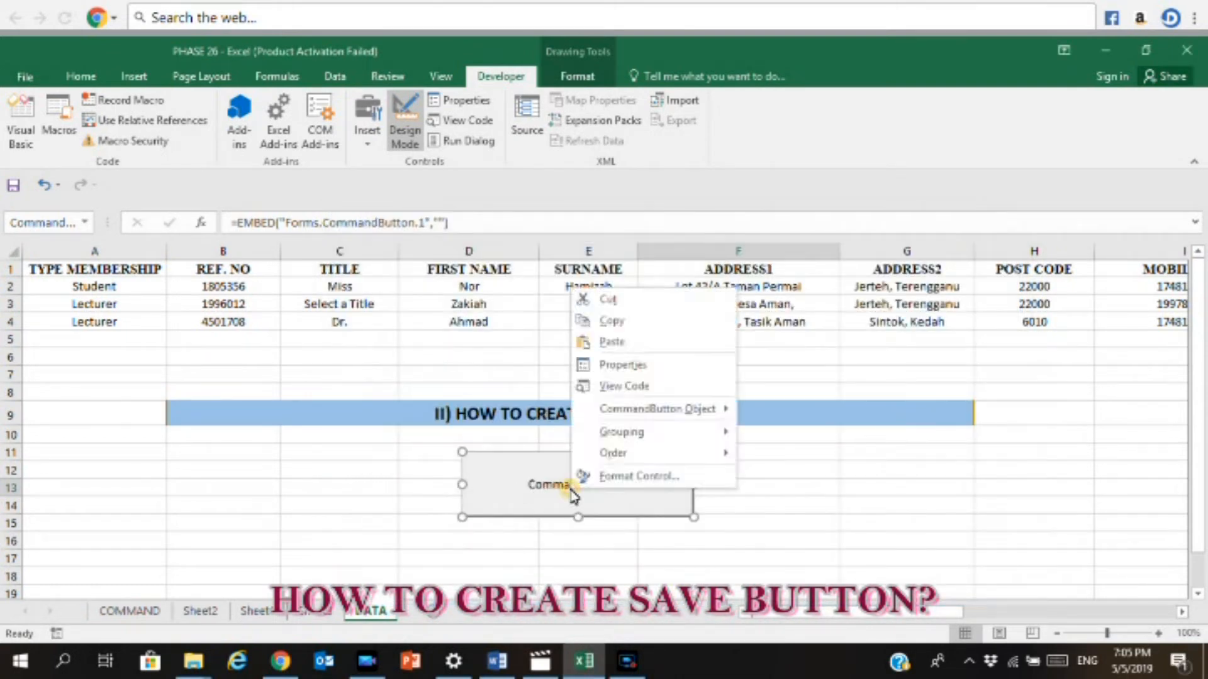
click(663, 364)
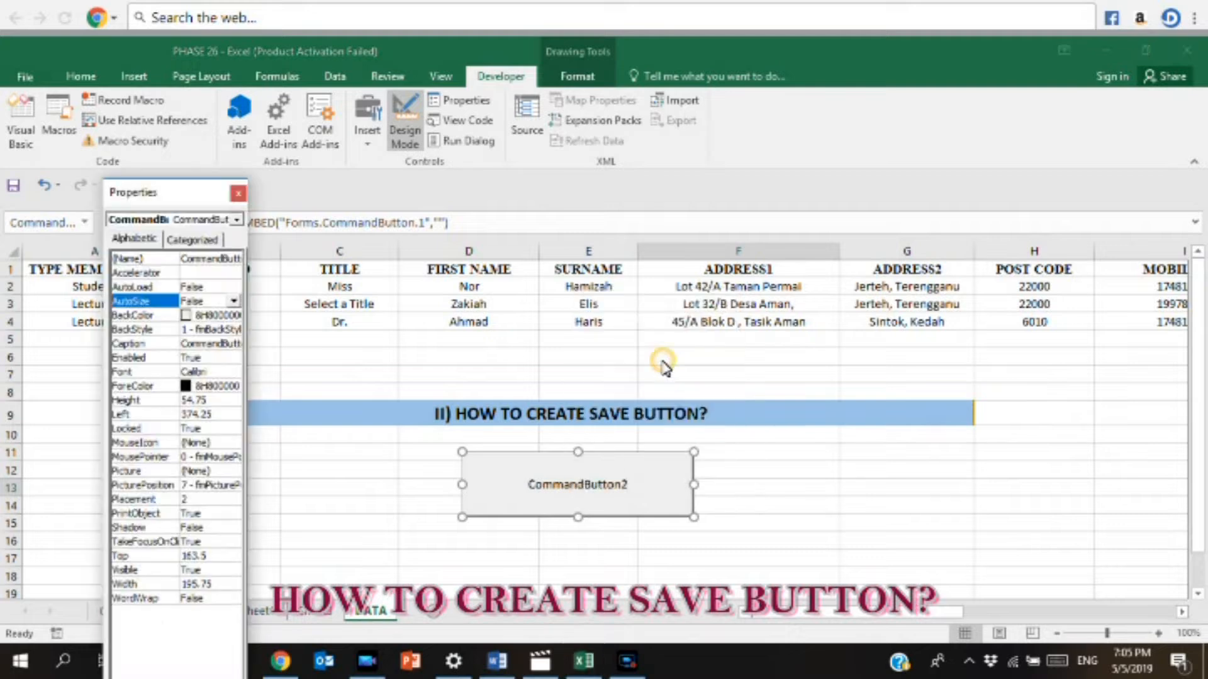
click(212, 346)
double_click(212, 346)
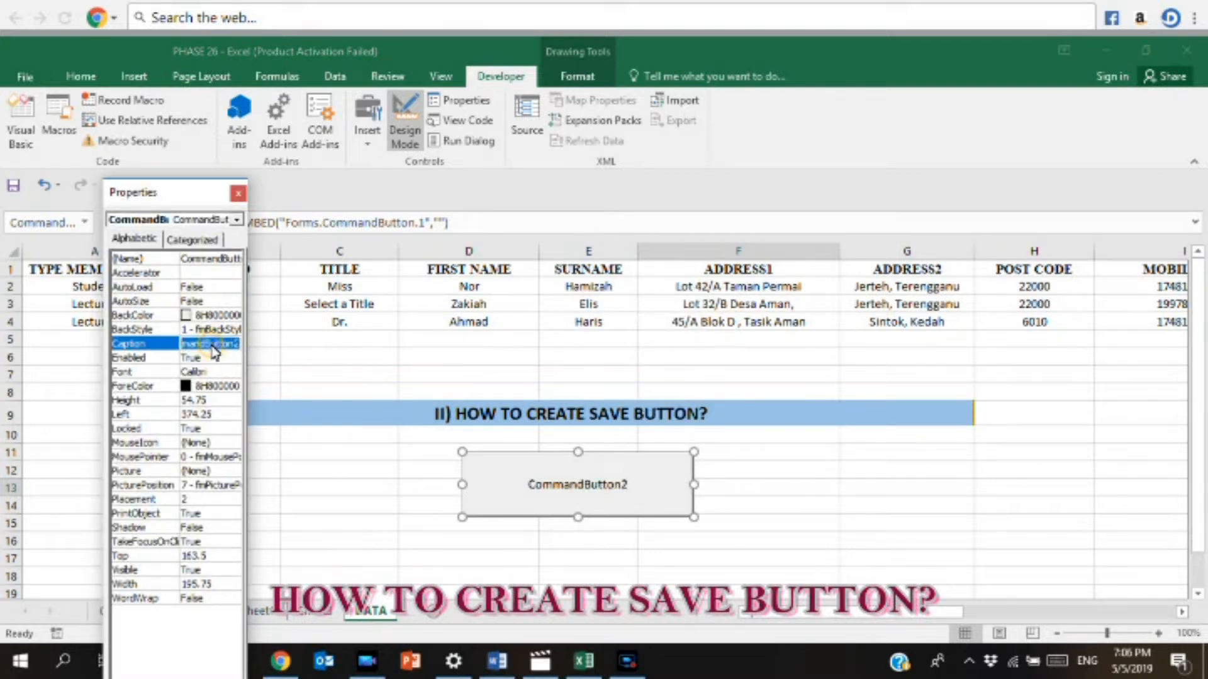
text(SAVE)
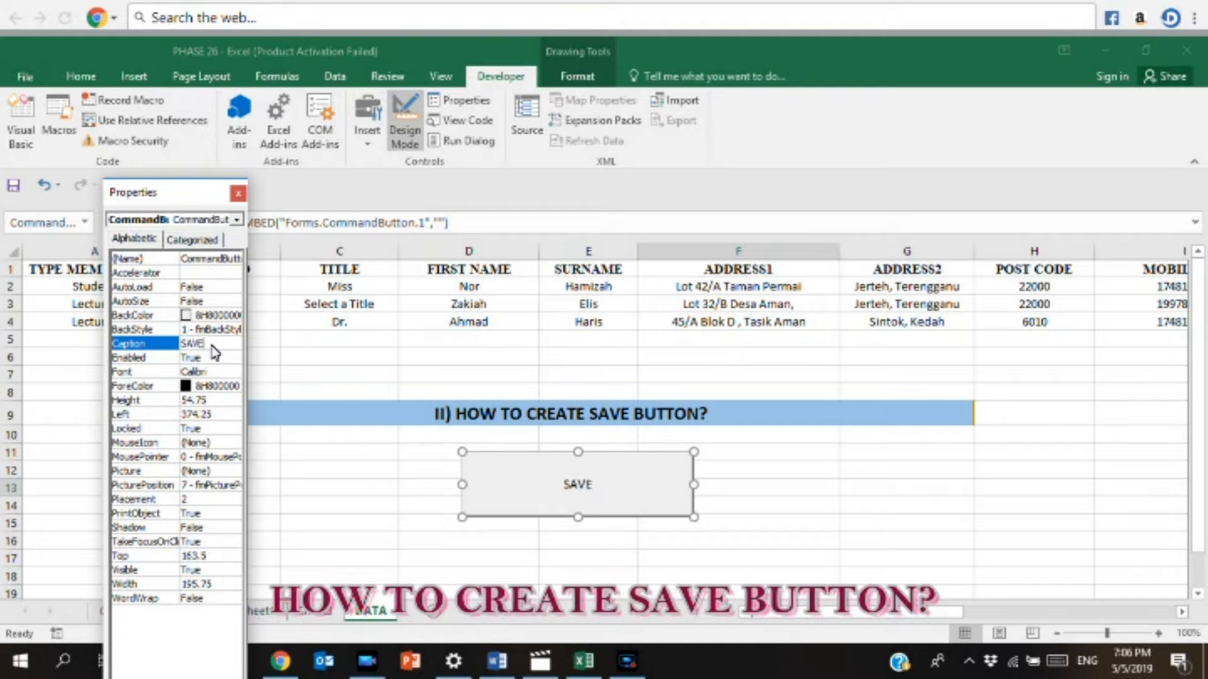
text( R)
text(LE)
click(239, 194)
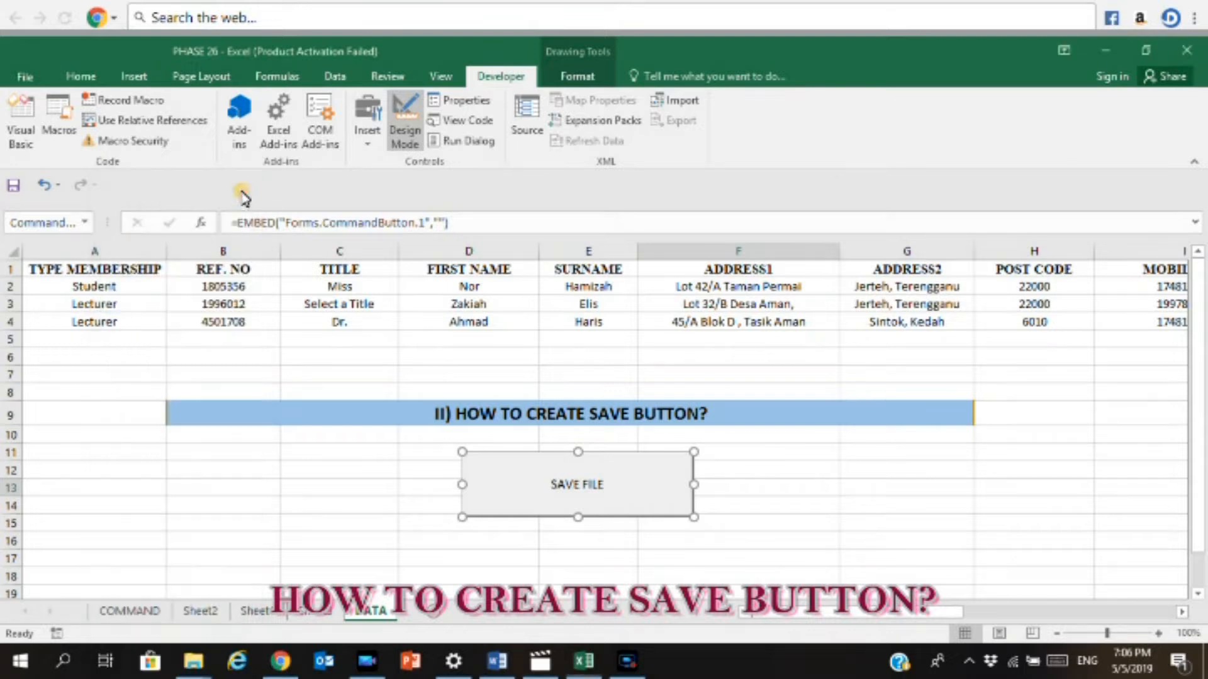
- Leave Design Mode and run the SAVE FILE button to save the workbook, accepting the prompts
click(406, 126)
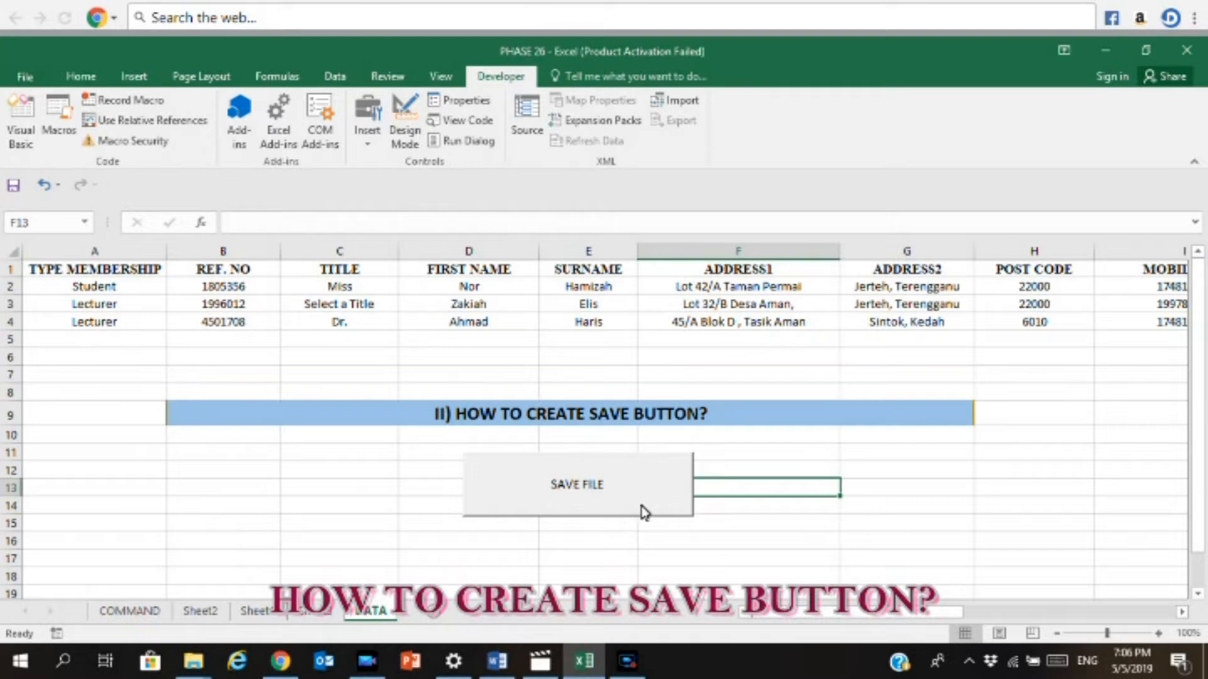
click(566, 500)
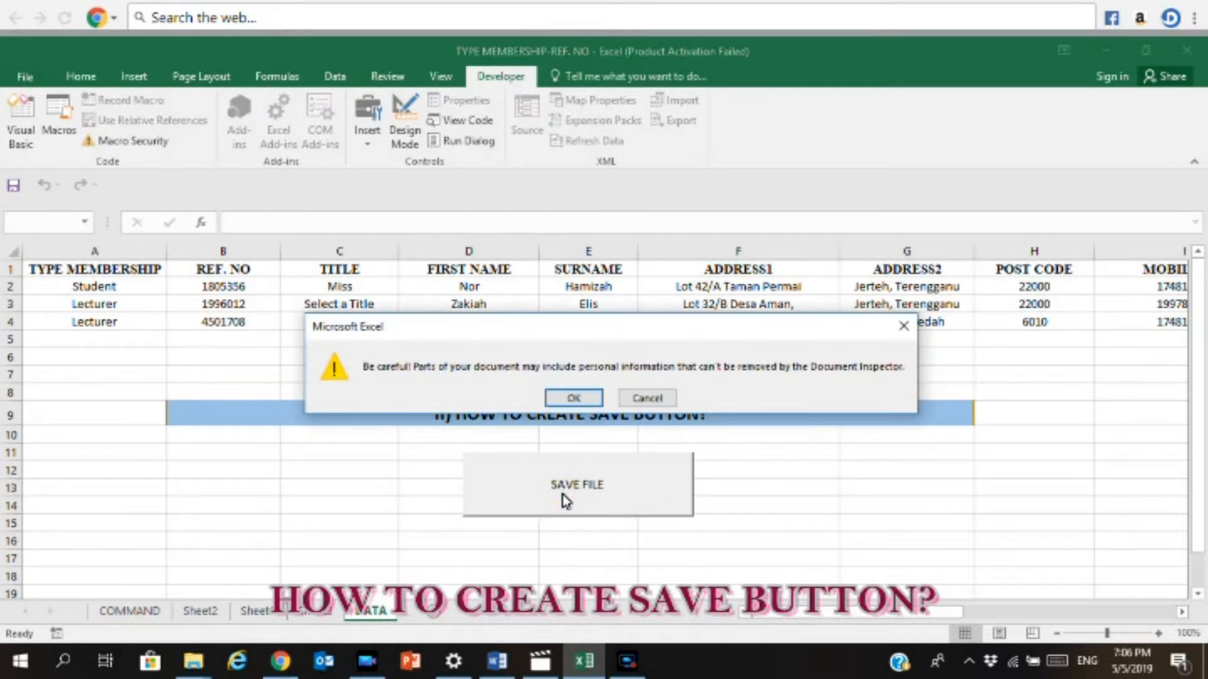
key(Return)
key(Return)
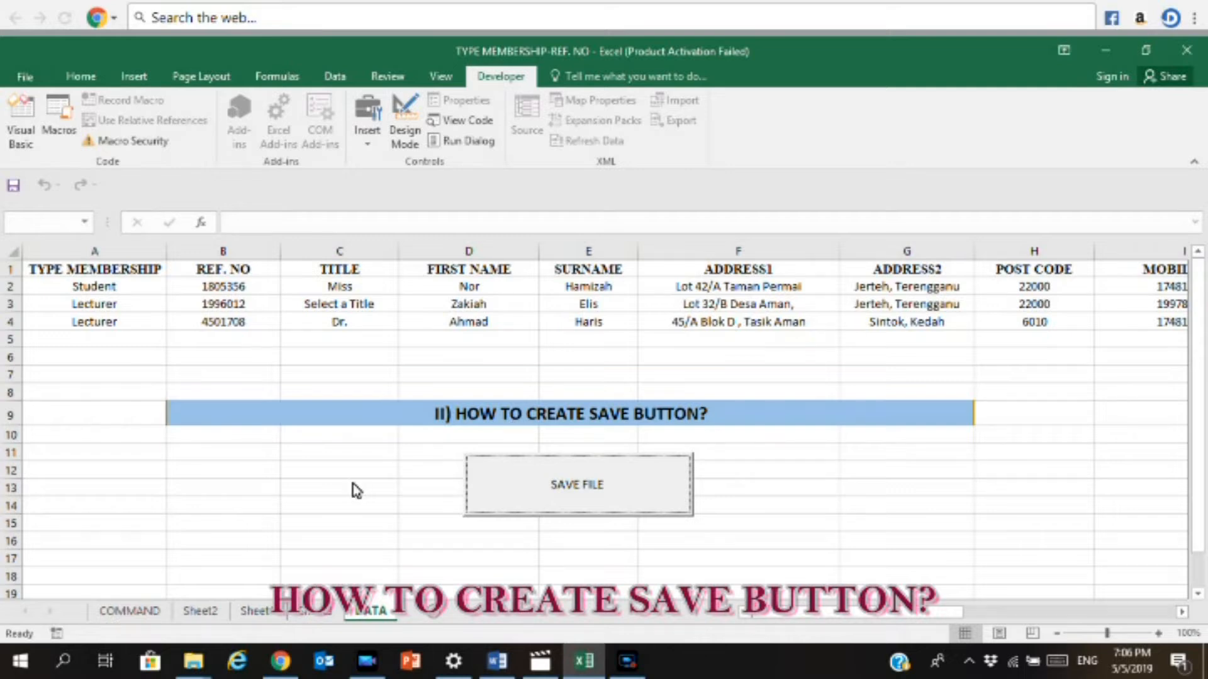
- Check the DEMO folder in File Explorer for the workbook TYPE MEMBERSHIP-REF. NO
click(186, 651)
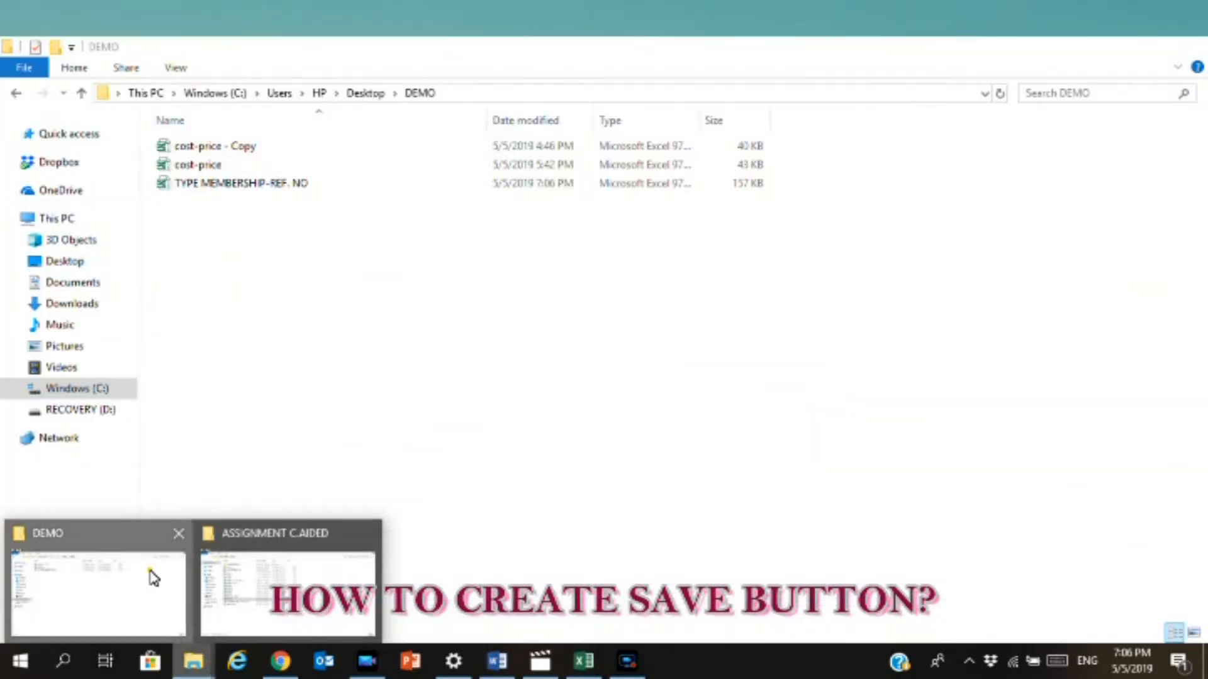
click(150, 571)
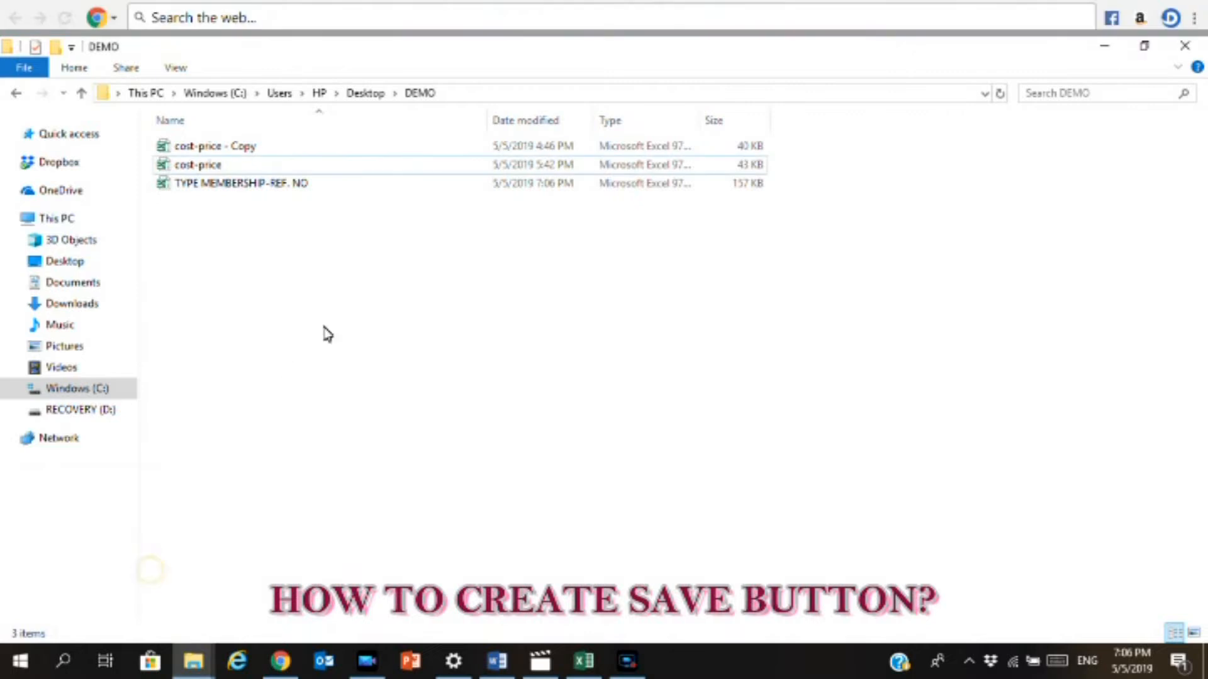
click(219, 188)
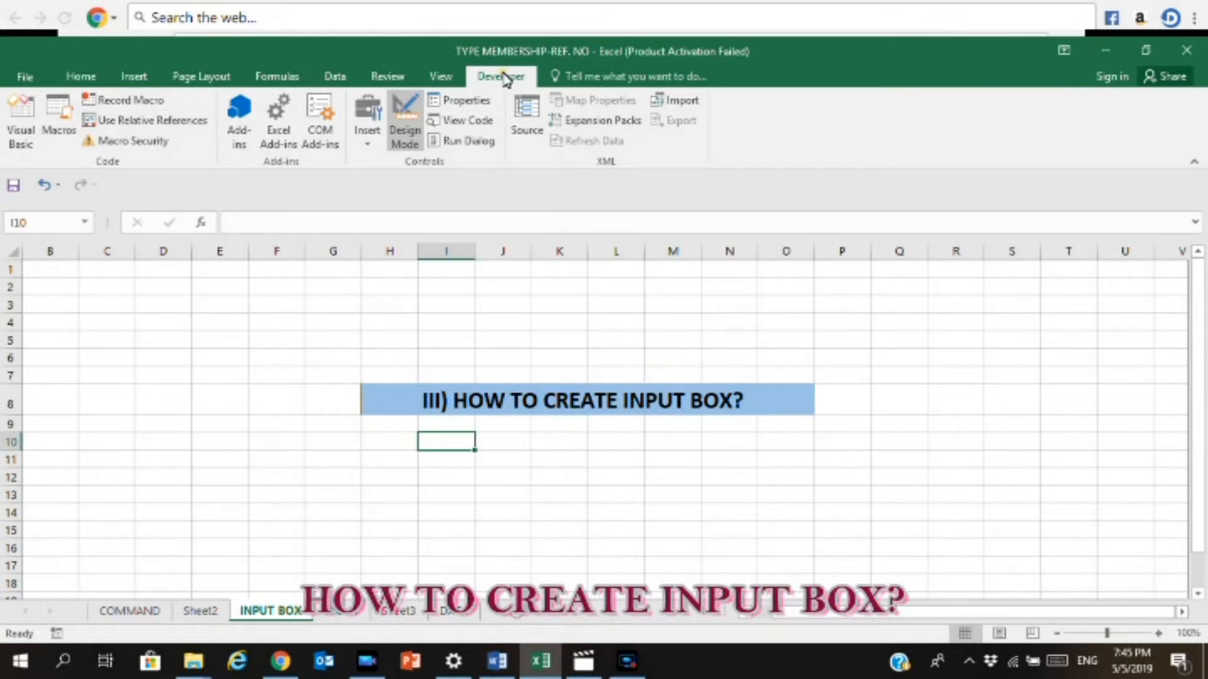
- Draw an ActiveX command button on the INPUT BOX sheet below the heading, spanning columns J to N and rows 10 to 14
click(352, 130)
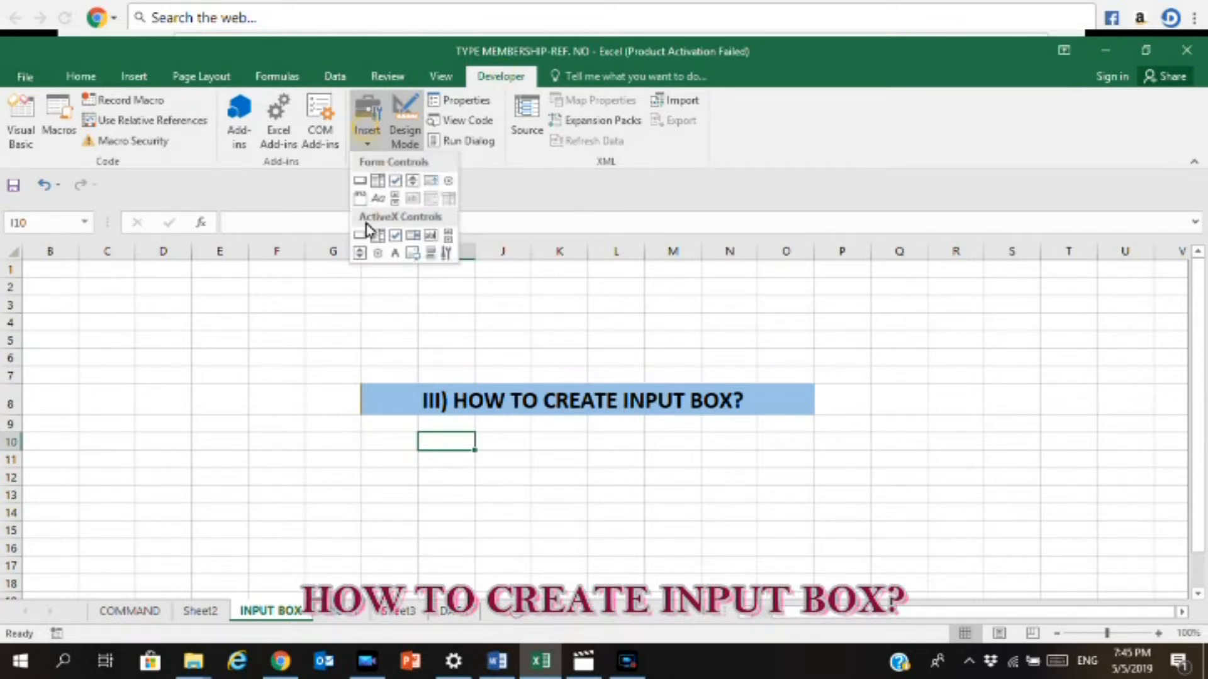
click(363, 243)
mouse_move(500, 438)
mouse_down()
mouse_move(609, 501)
mouse_move(726, 532)
mouse_up()
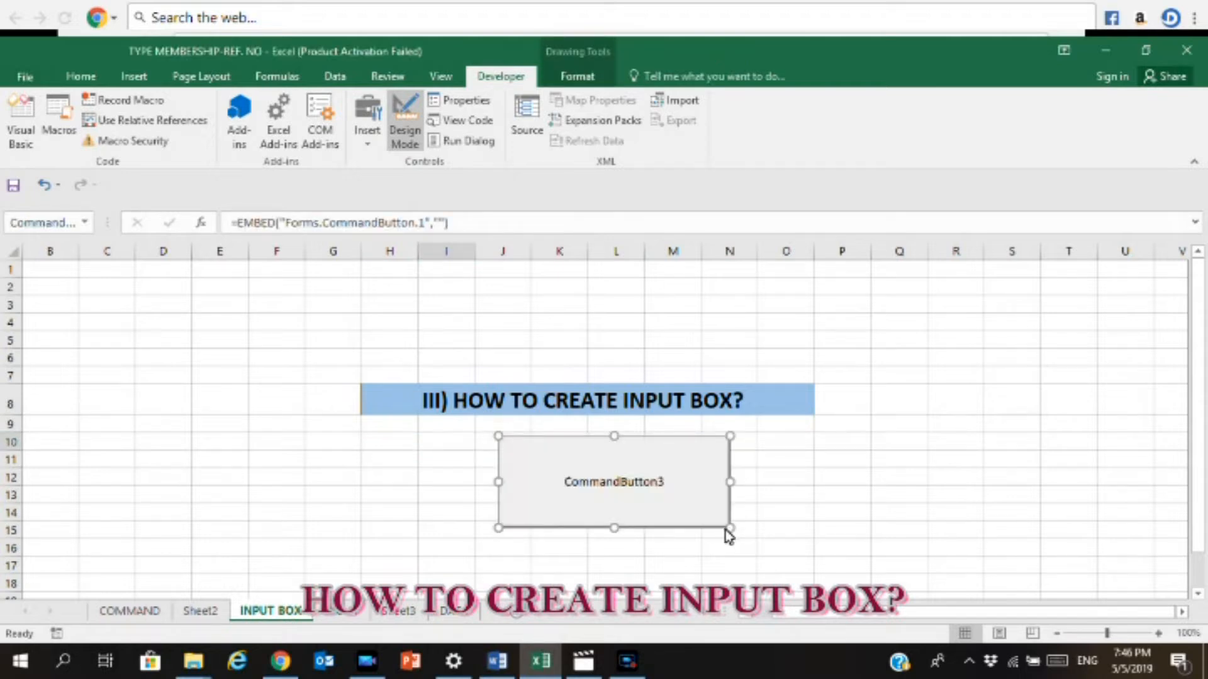
- Copy the InputBox and MsgBox code from the Word document CODE SAVE BUTTON into the new button's Click procedure and close the code editor
double_click(614, 470)
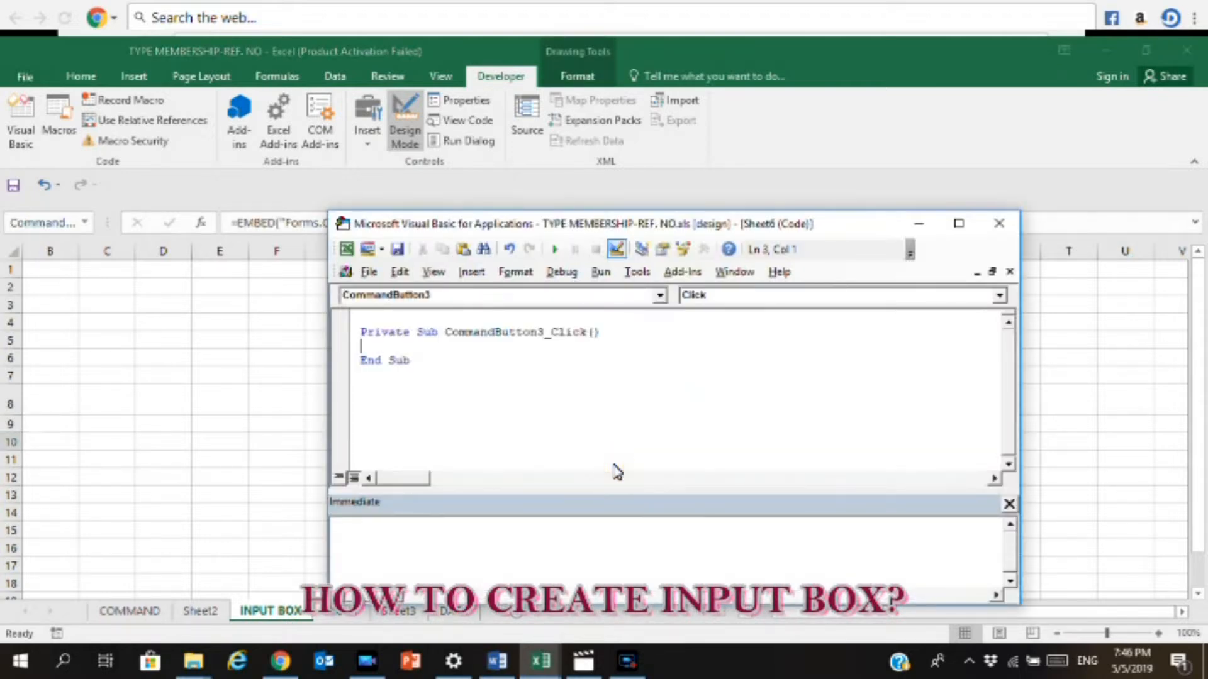
click(497, 660)
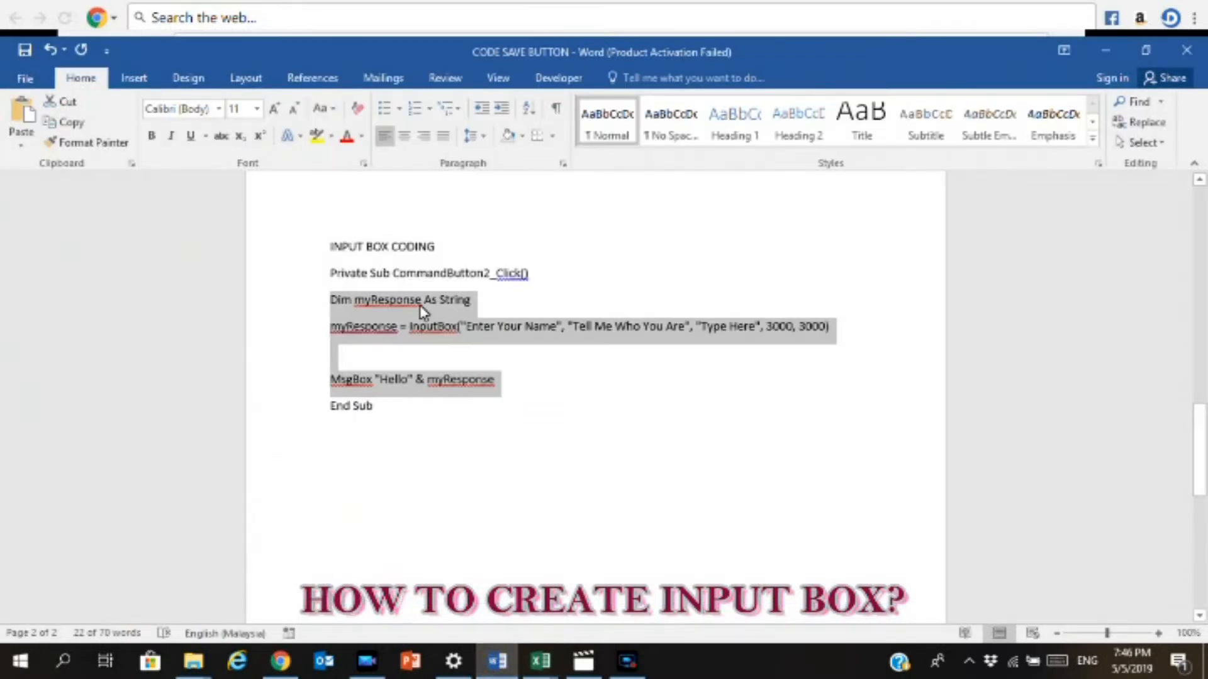
mouse_move(540, 660)
click(593, 616)
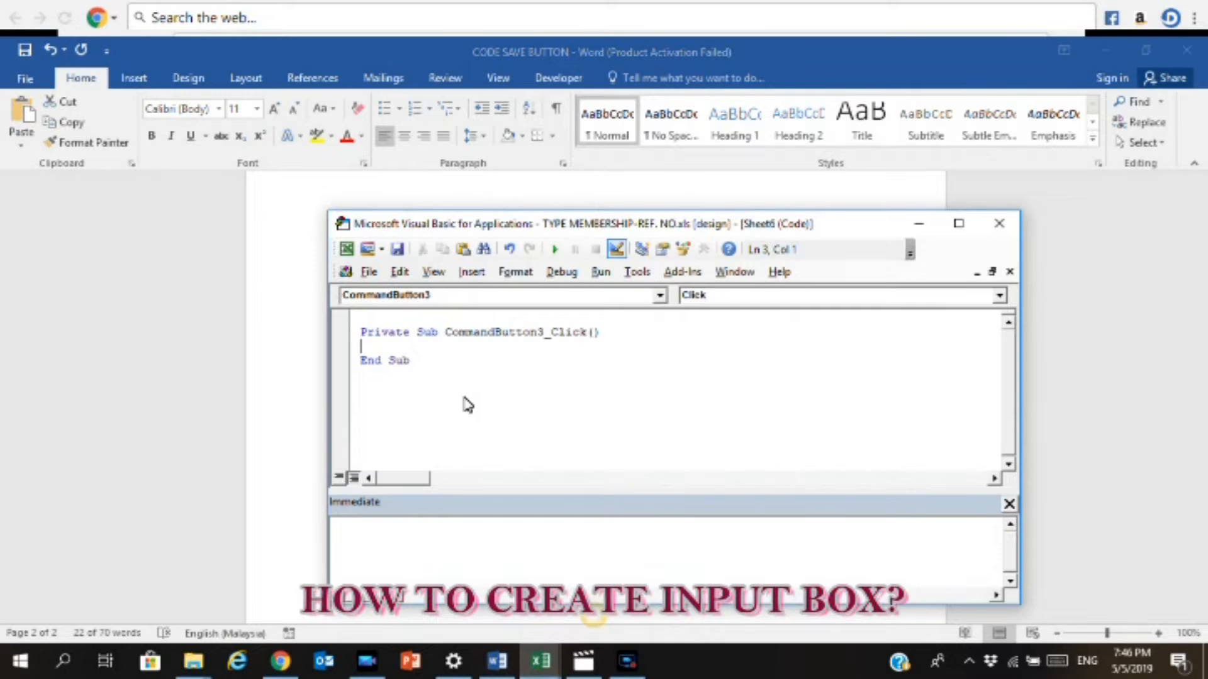
key(Return)
text(Dim myResponse As String myResponse = InputBox("Enter Your Name", "Tell Me Who You Are", "Type Here", 3000, 3000)  MsgBox "Hello" & myResponse)
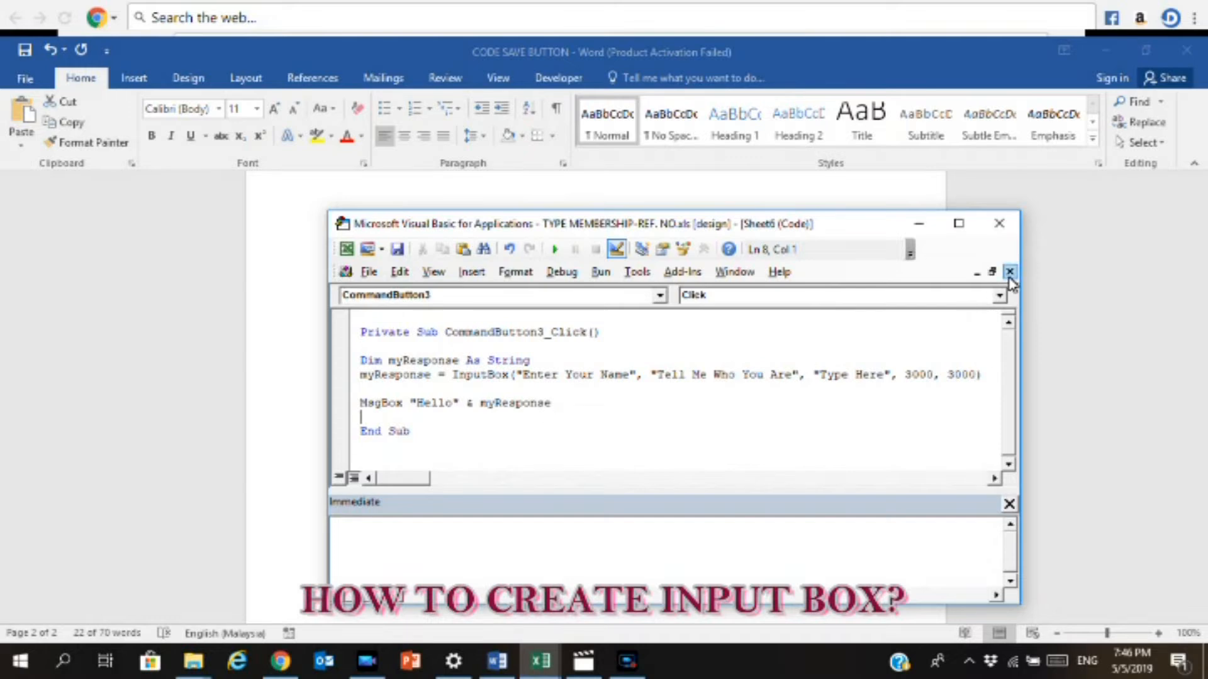
click(999, 224)
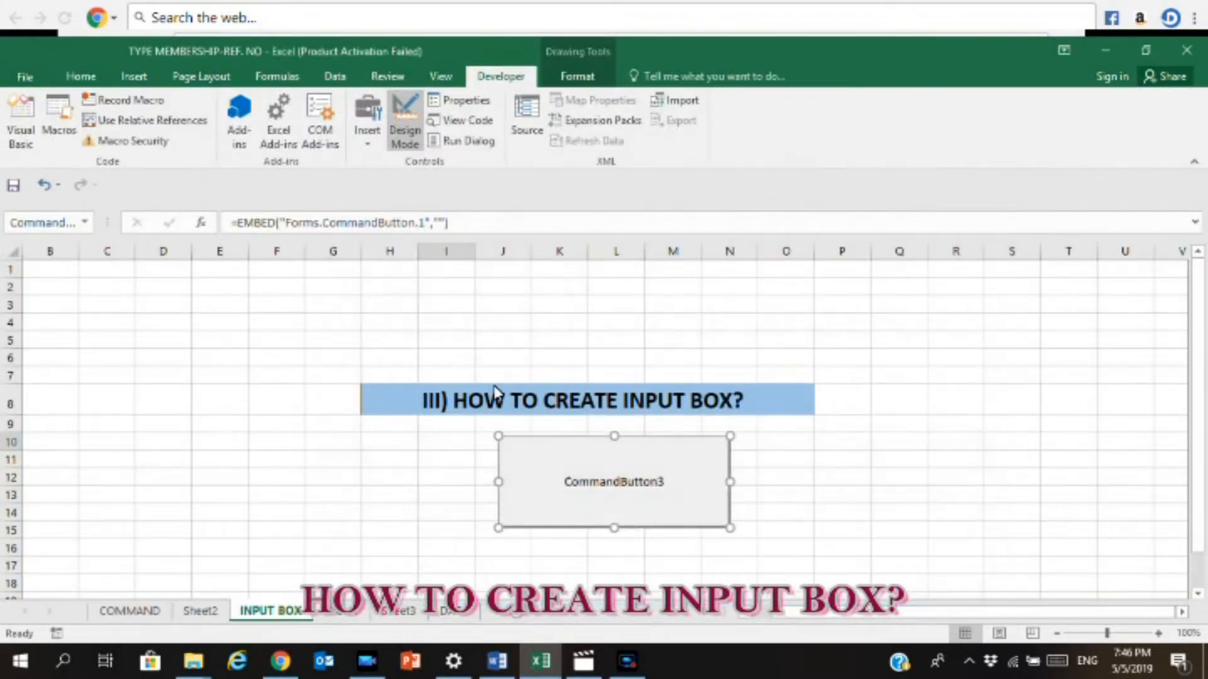
- Set the caption of the command button on the INPUT BOX sheet to INPUT BOX
right_click(618, 486)
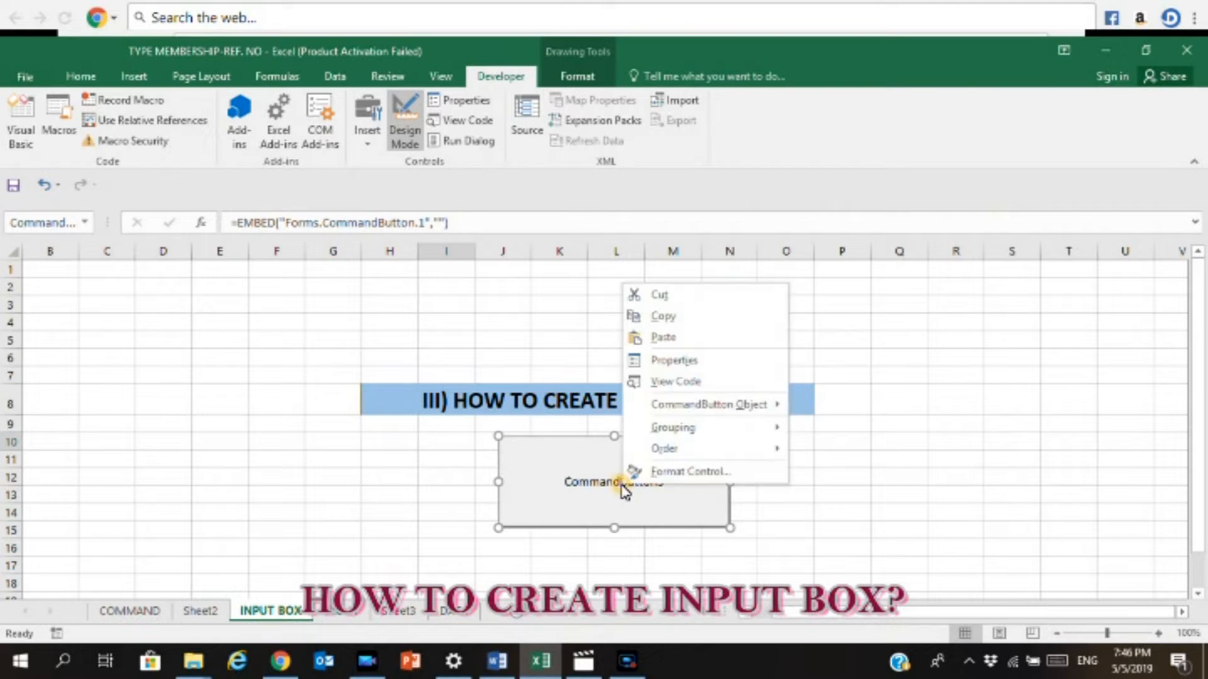
click(715, 362)
click(226, 345)
double_click(228, 345)
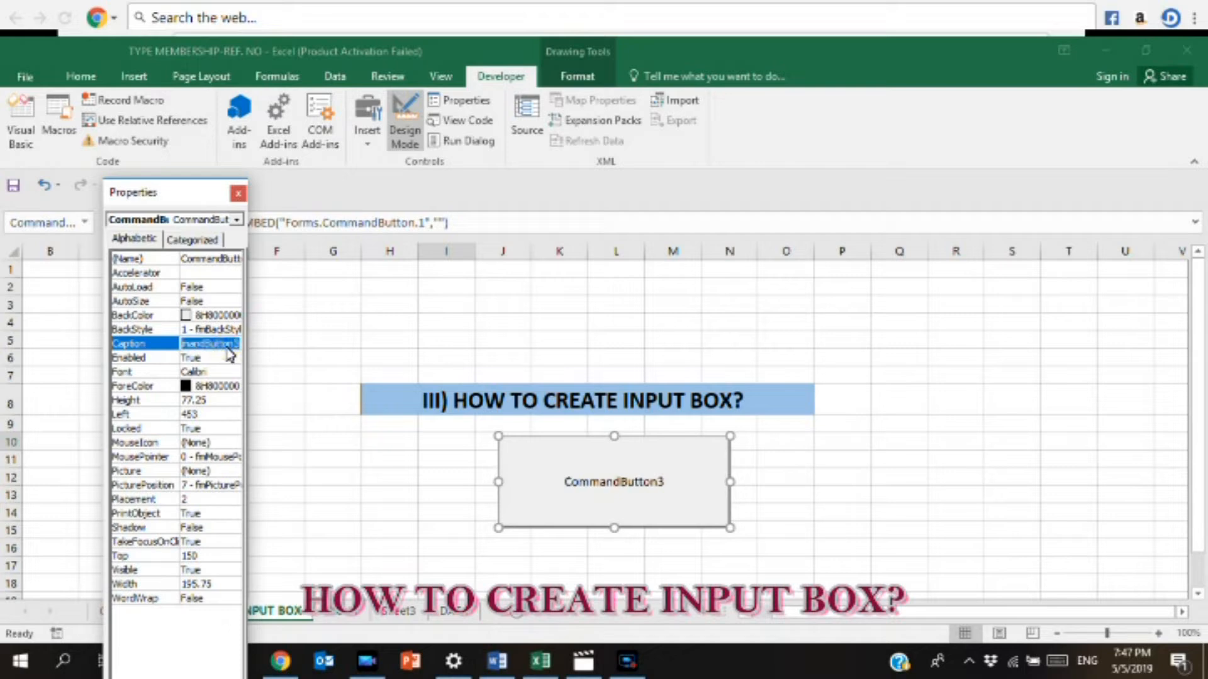
text(INPUT )
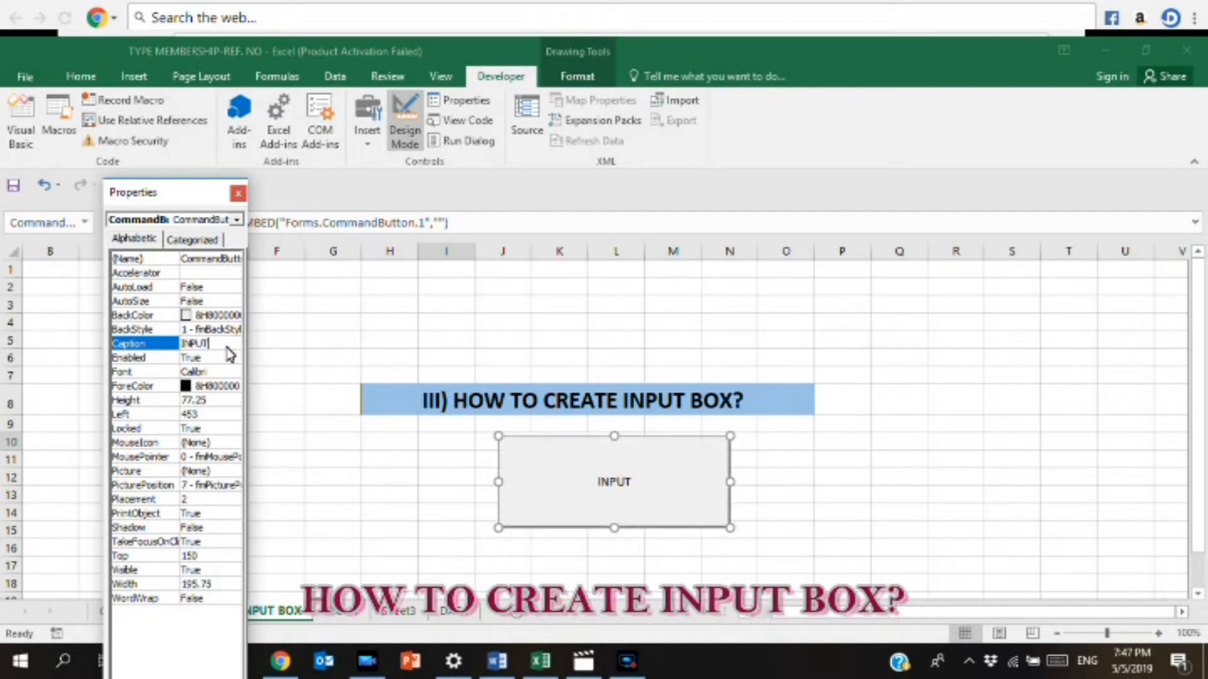
text(BOX)
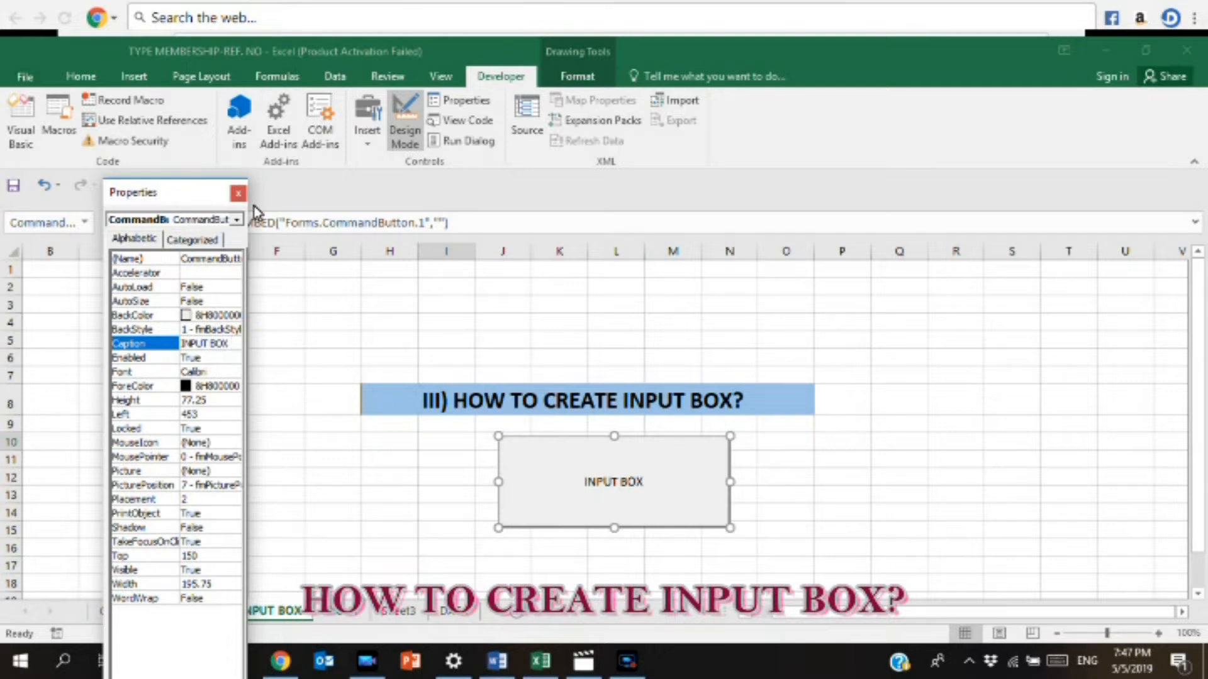
click(238, 195)
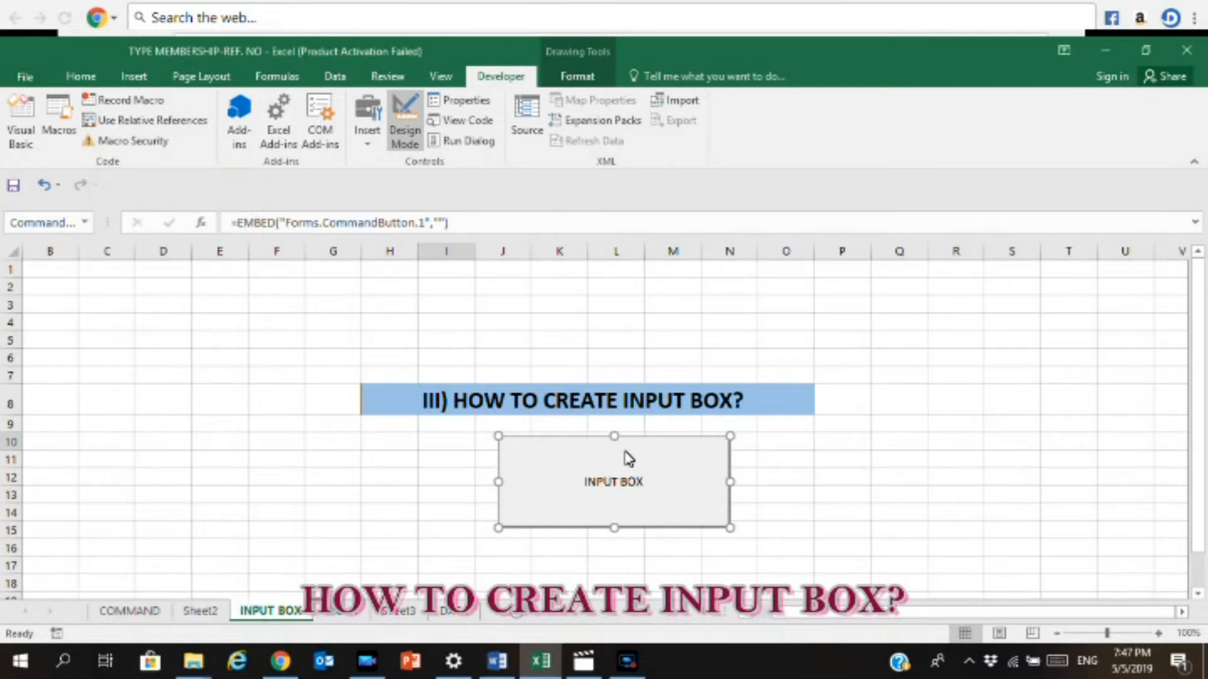
- Leave Design Mode and test the INPUT BOX button by entering a person's name and dismissing the greeting message
click(414, 131)
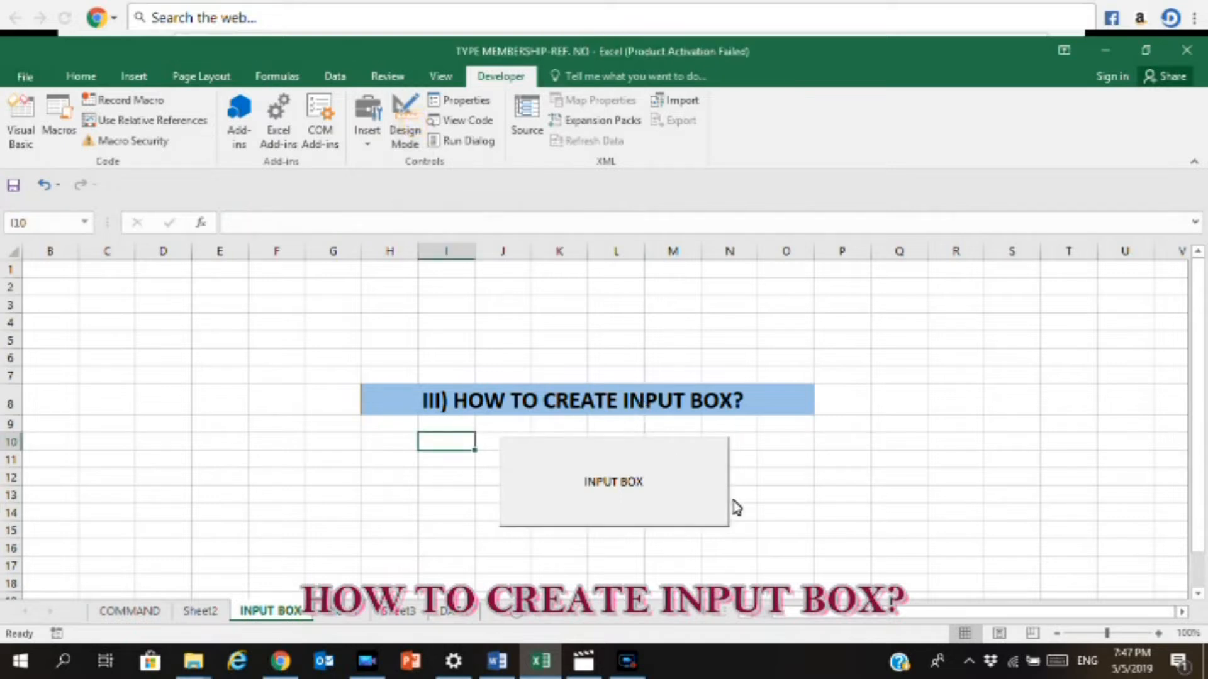
click(572, 473)
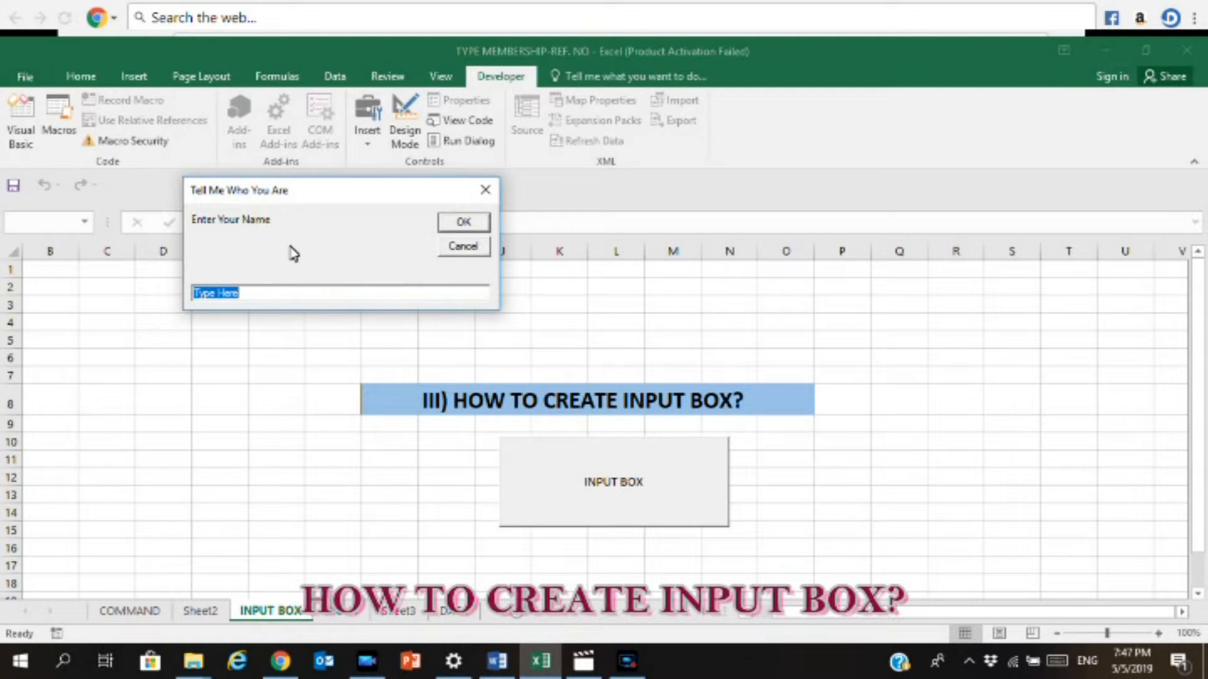
key(BackSpace)
text(MIZA)
key(Return)
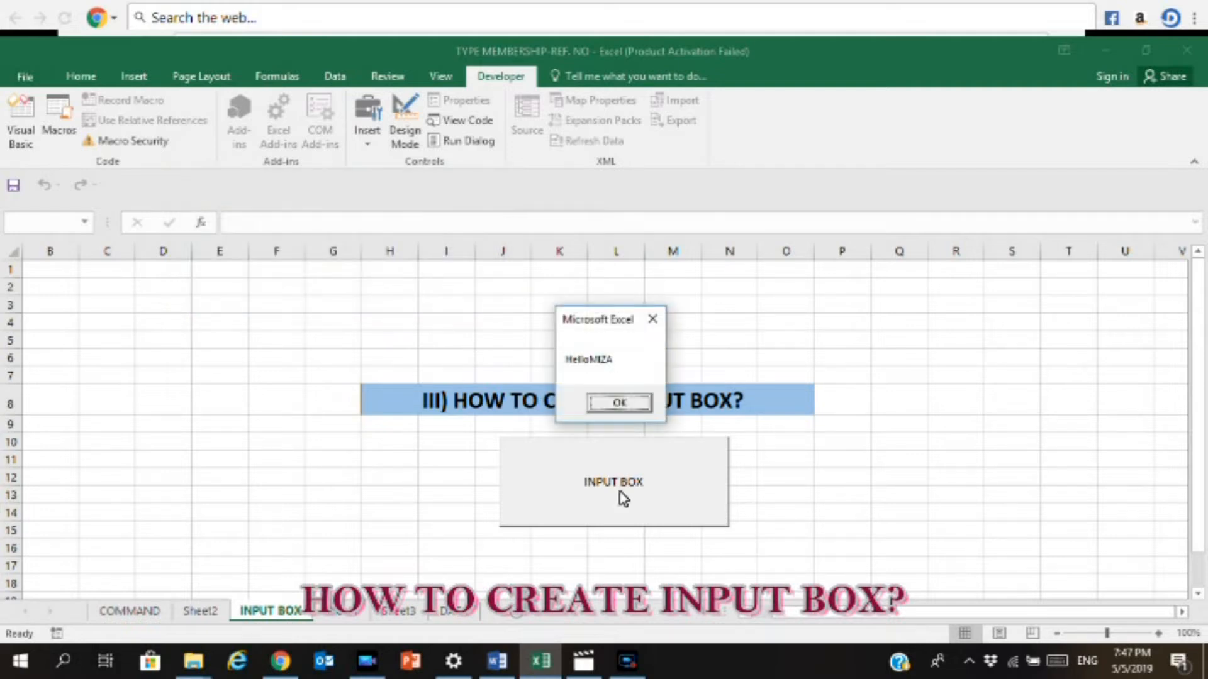
click(629, 404)
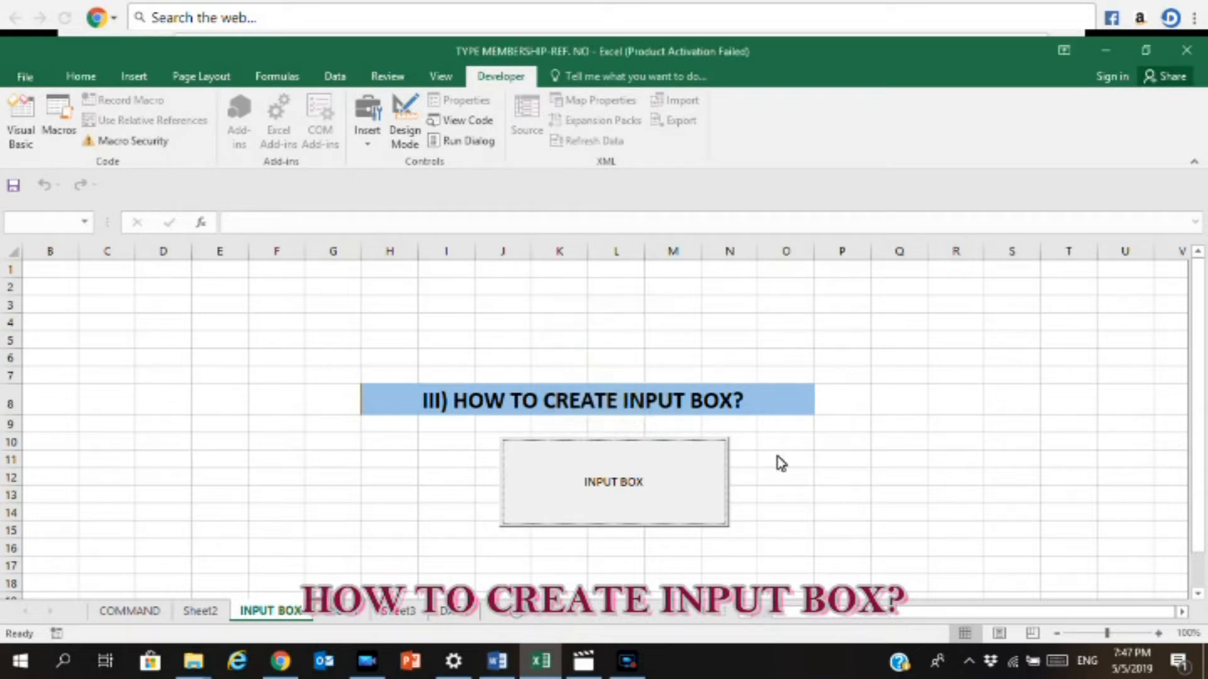
click(629, 659)
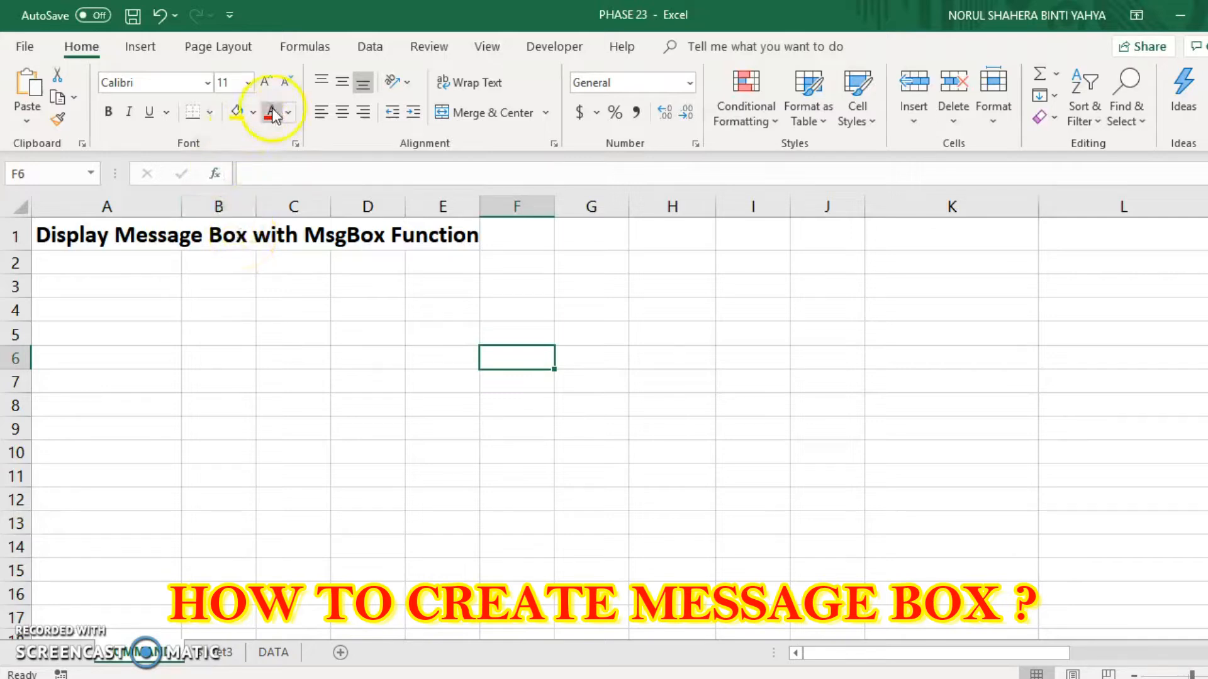
- Insert a new module into the PHASE 23 workbook's VBA project
click(536, 54)
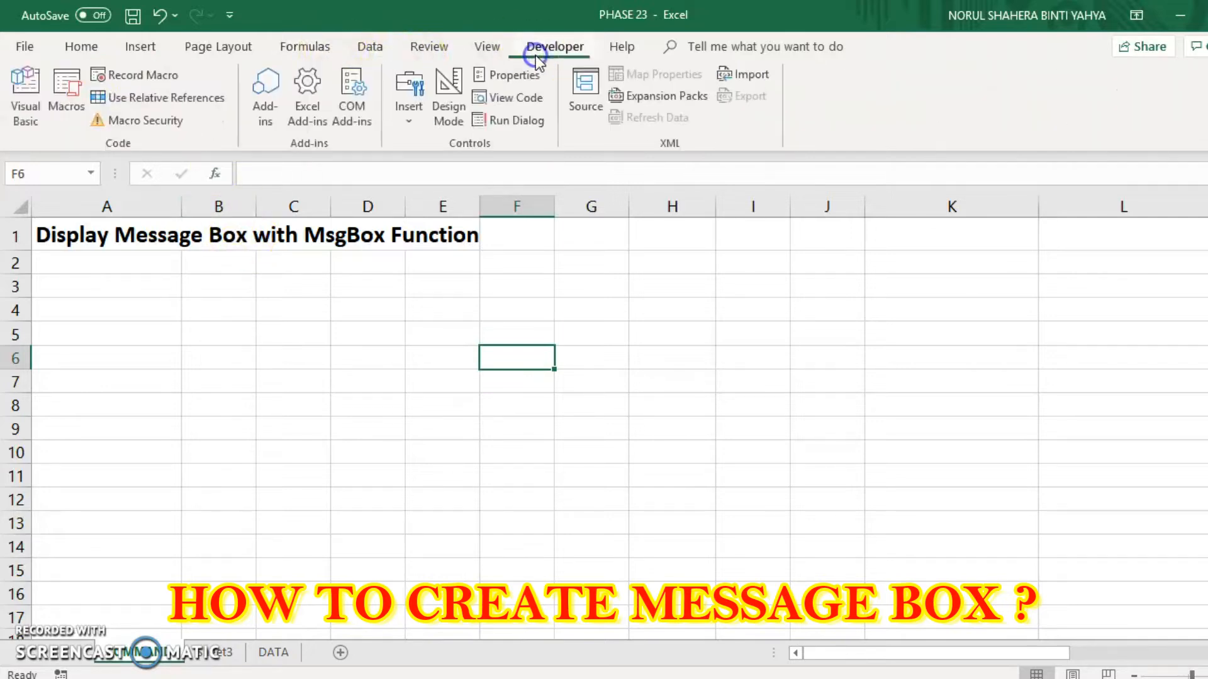
click(22, 126)
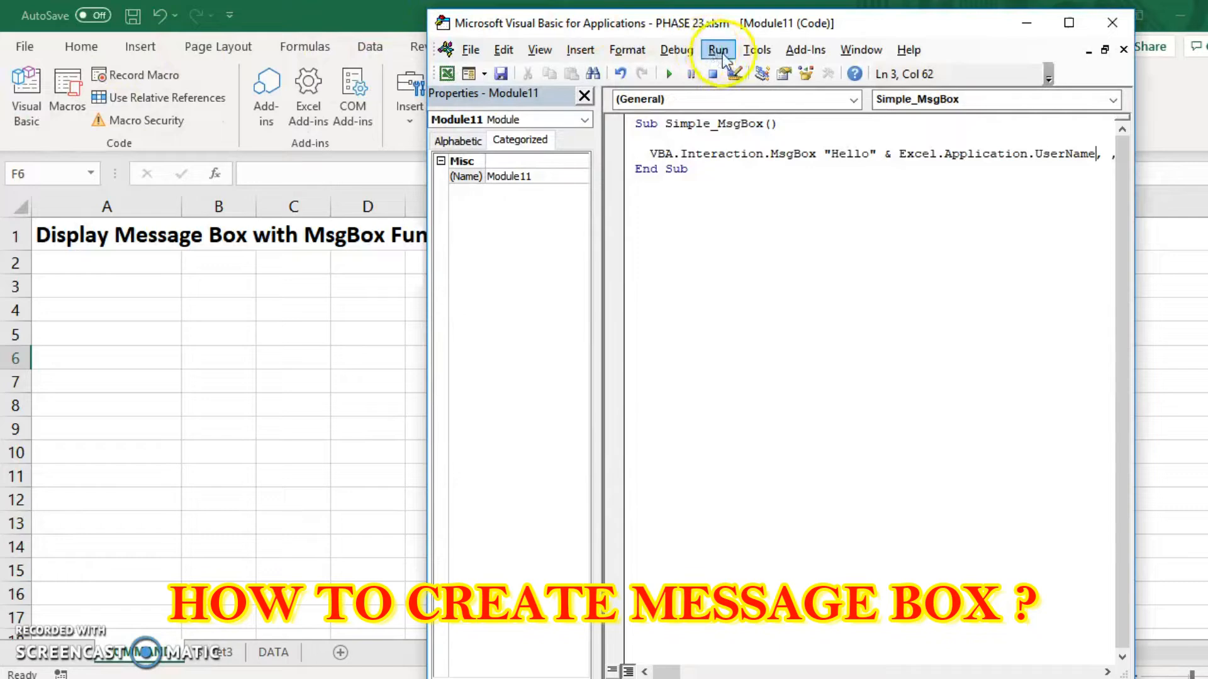
click(572, 53)
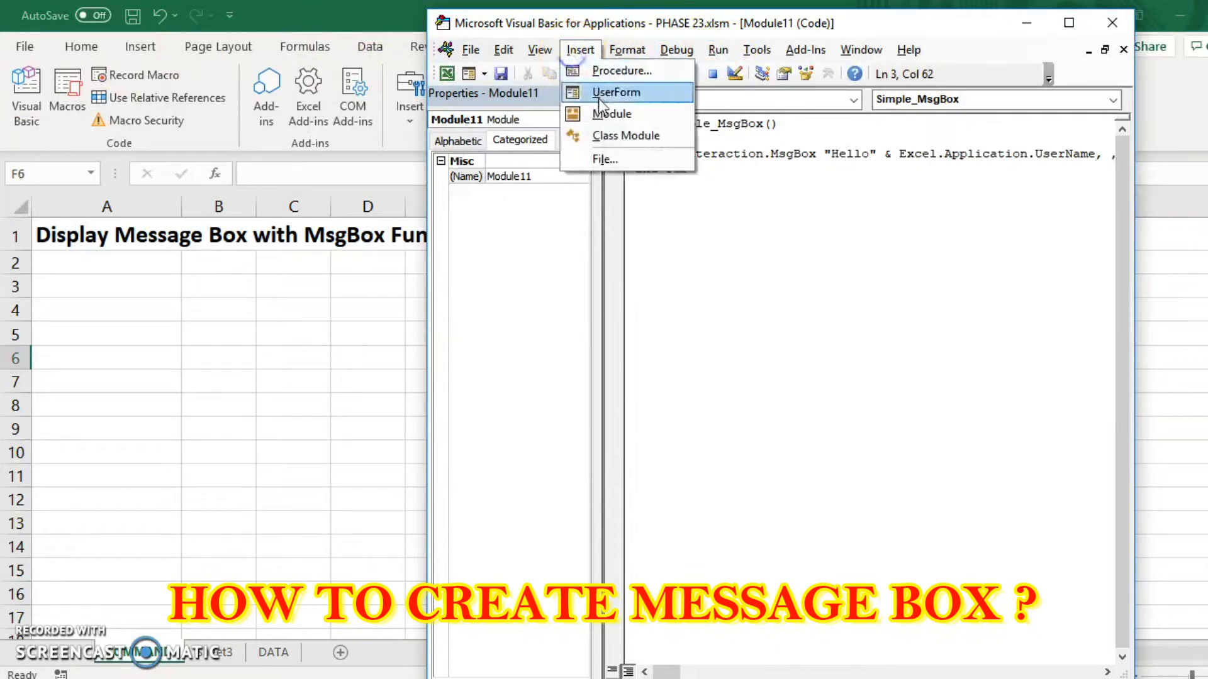
click(605, 113)
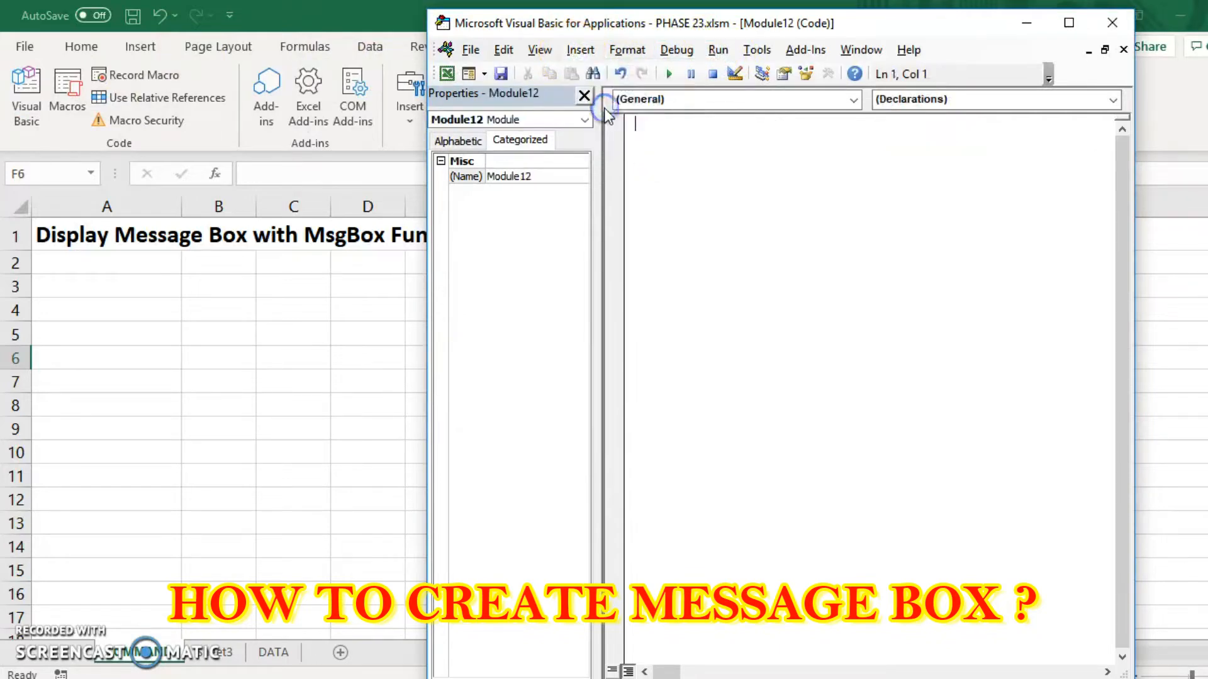
- Declare a procedure named Simple_MsgBox() in the new module, with a blank line at the start of its body
click(674, 129)
text(su)
text(b Simple_MsgBox()
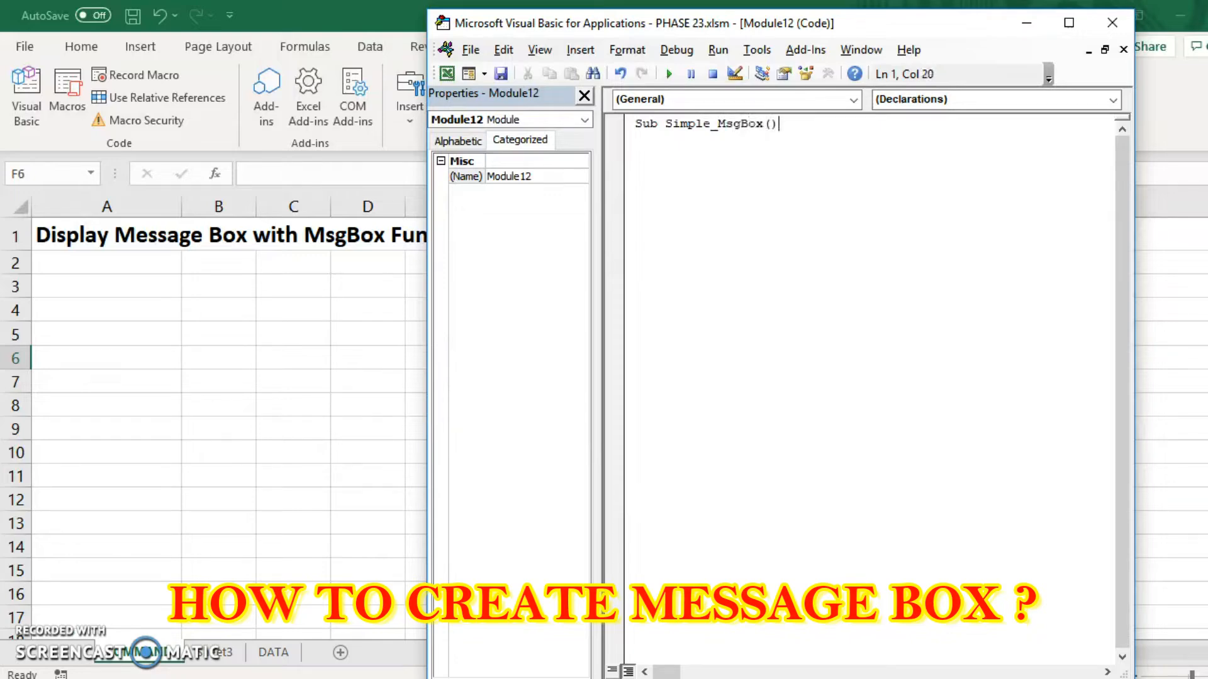
key(Return)
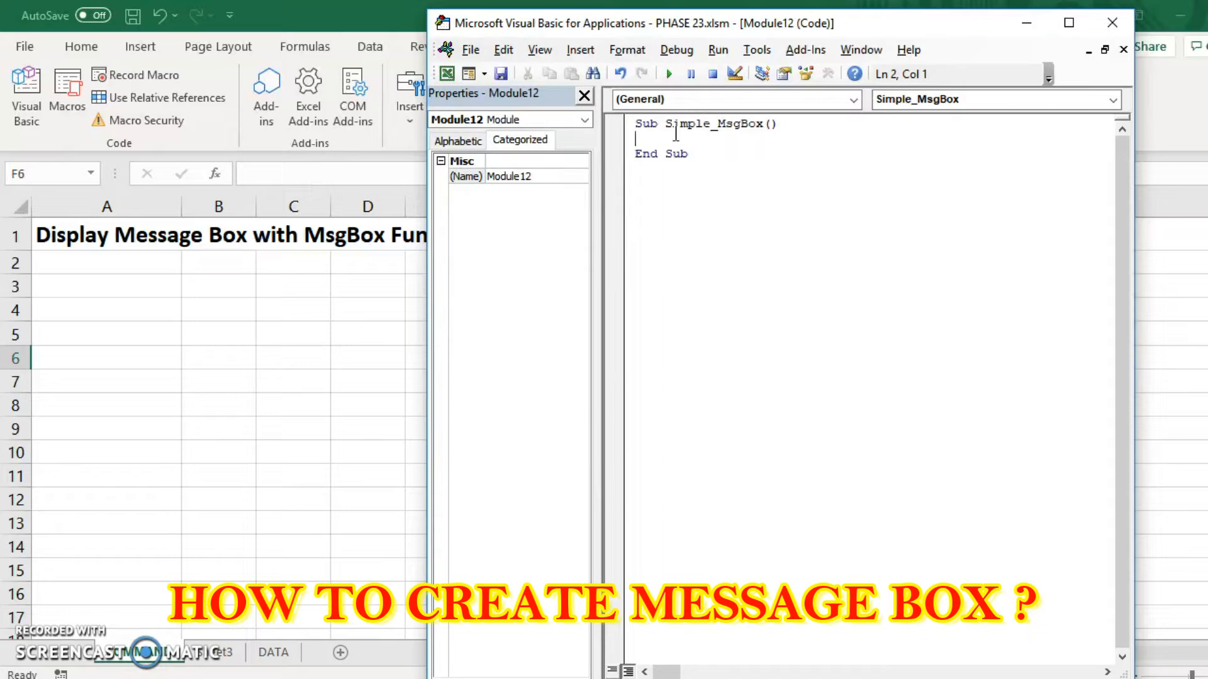
key(Return)
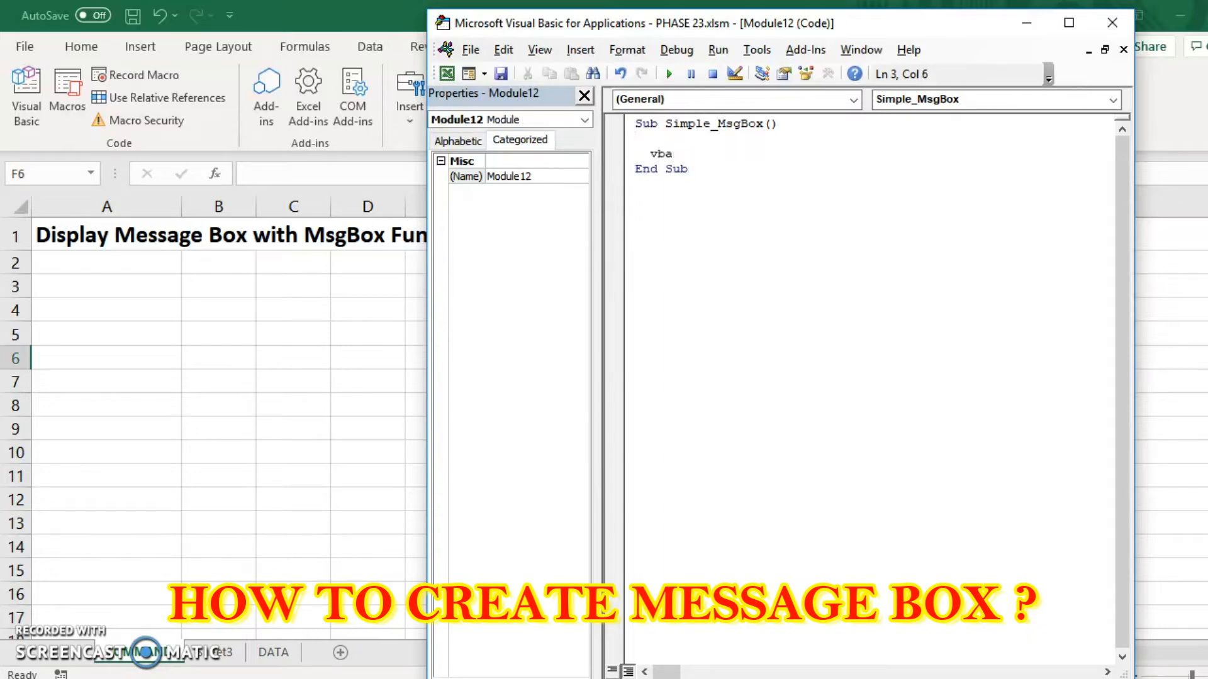
- Add a VBA.Interaction.MsgBox statement with the prompt "Hello" to Simple_MsgBox, run the macro and dismiss its message
text(vba.in)
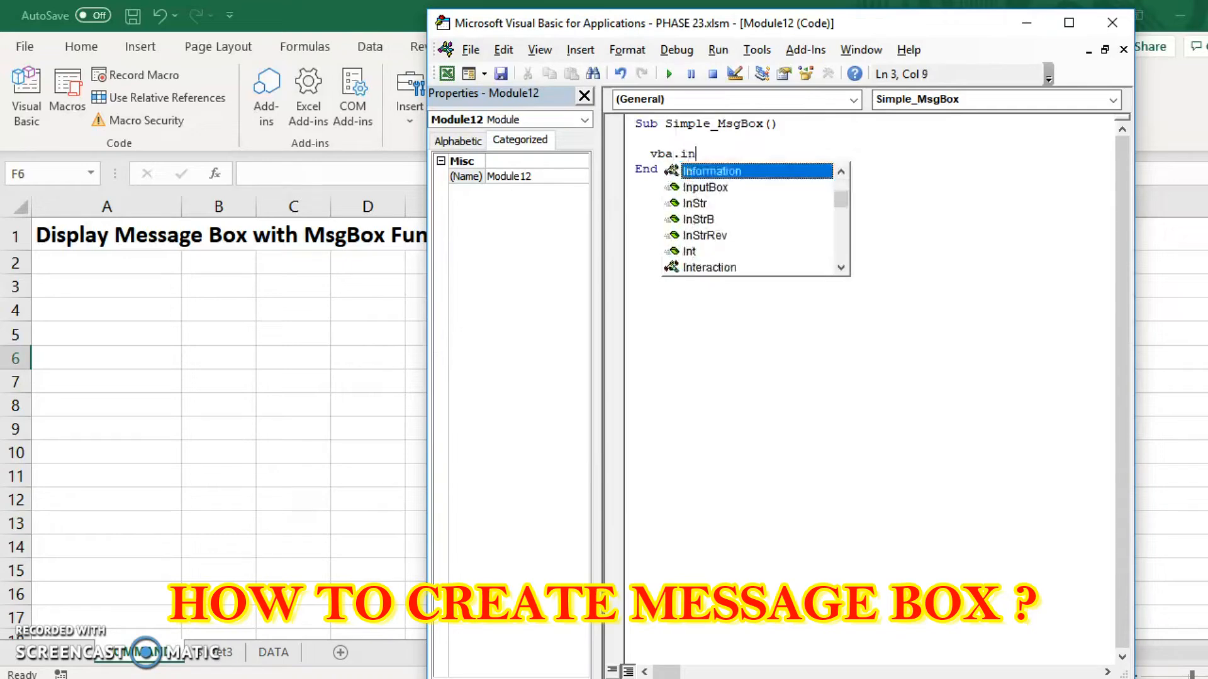
text(tera)
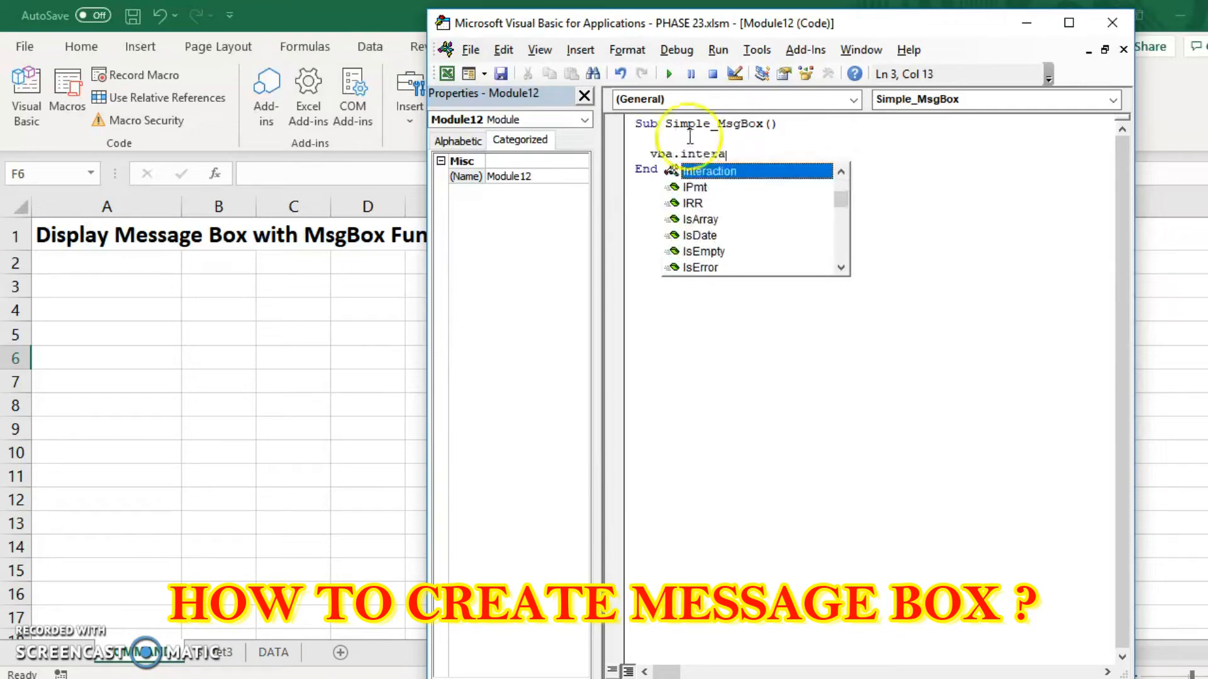
double_click(742, 172)
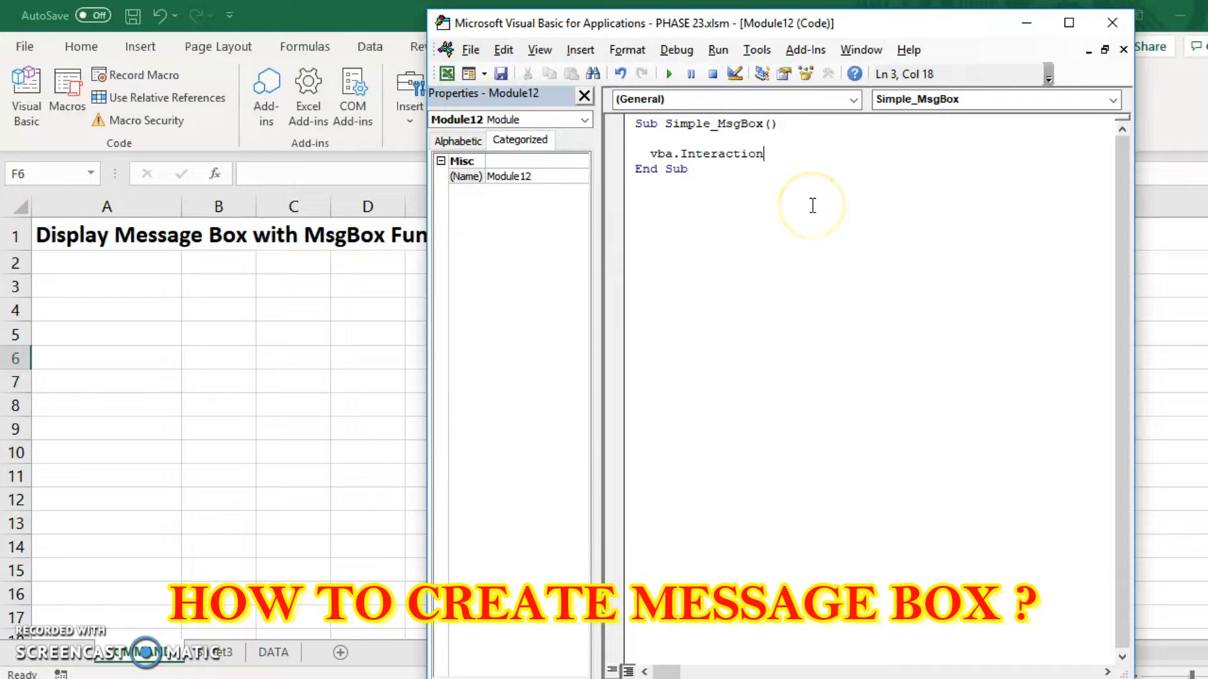
text(.Msg)
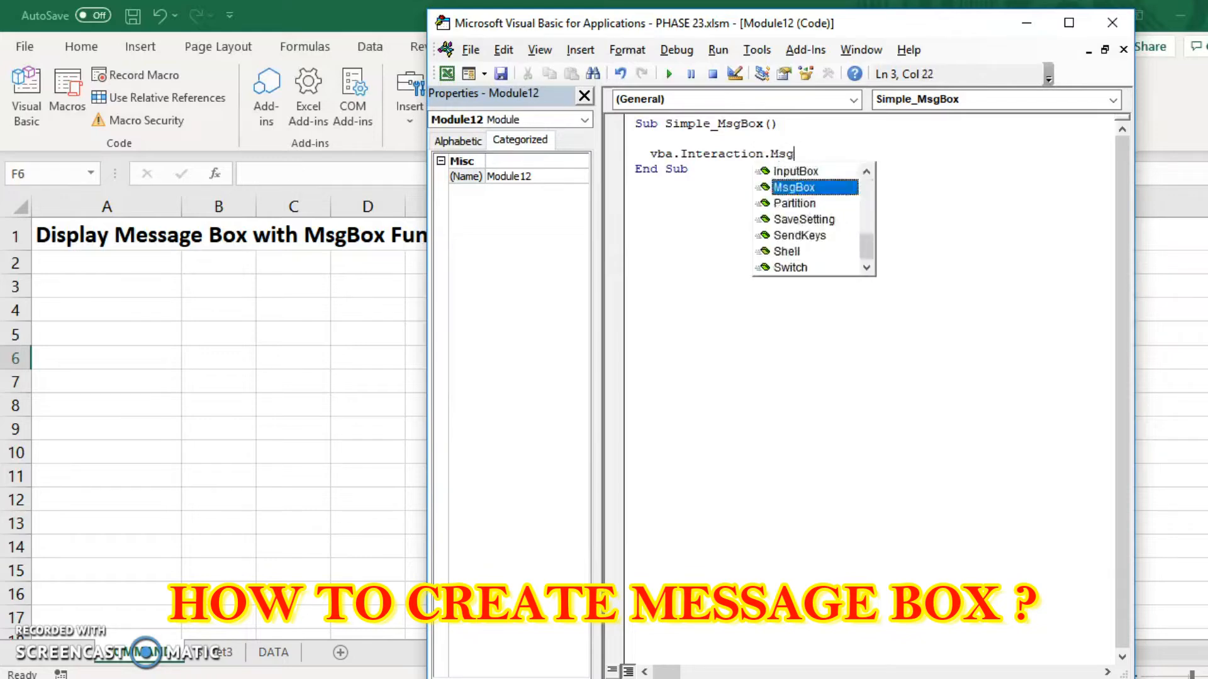
double_click(822, 188)
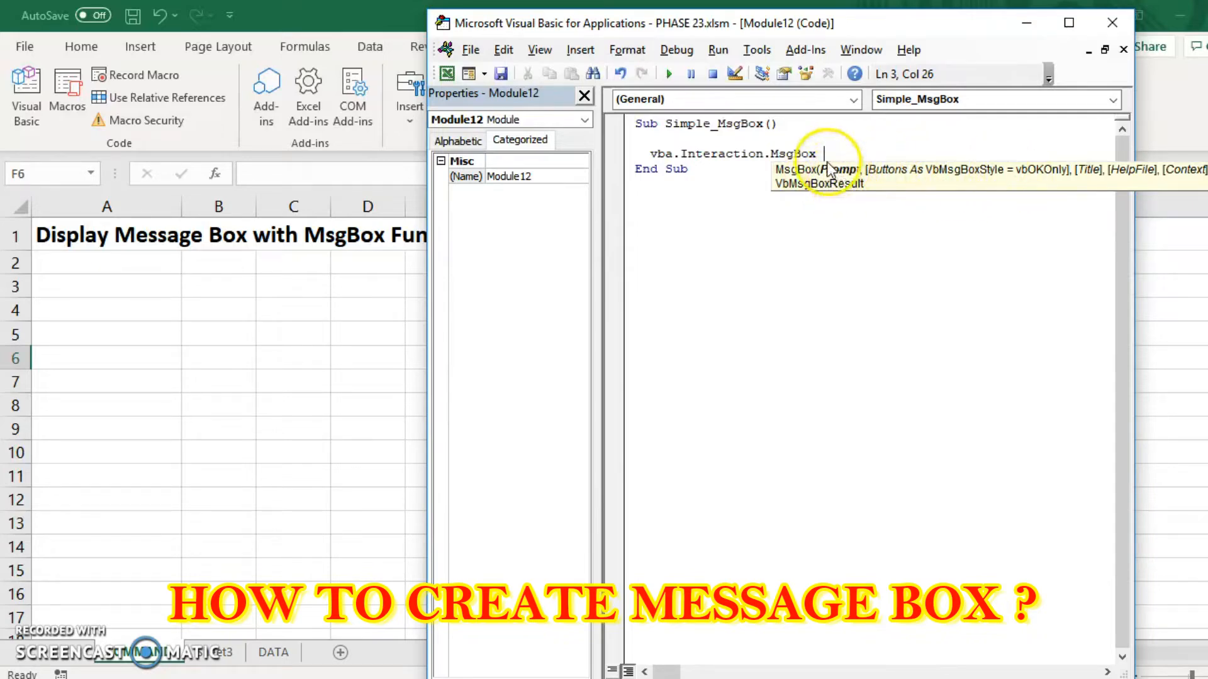
text("Hello)
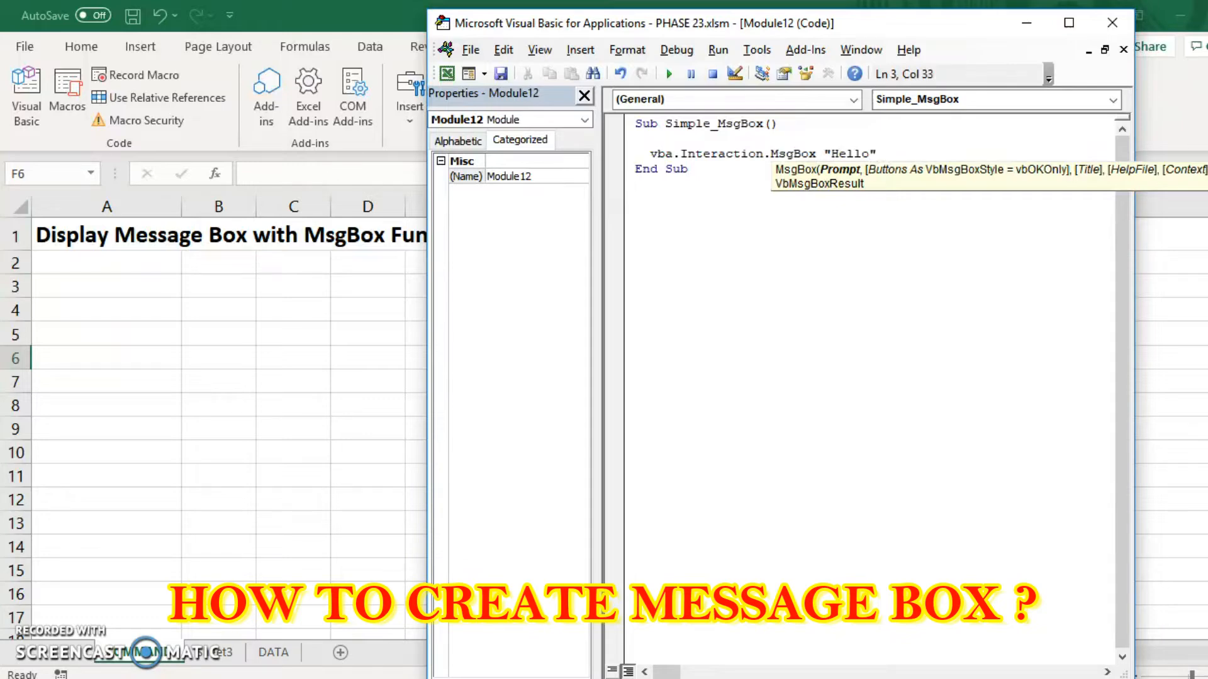
click(670, 75)
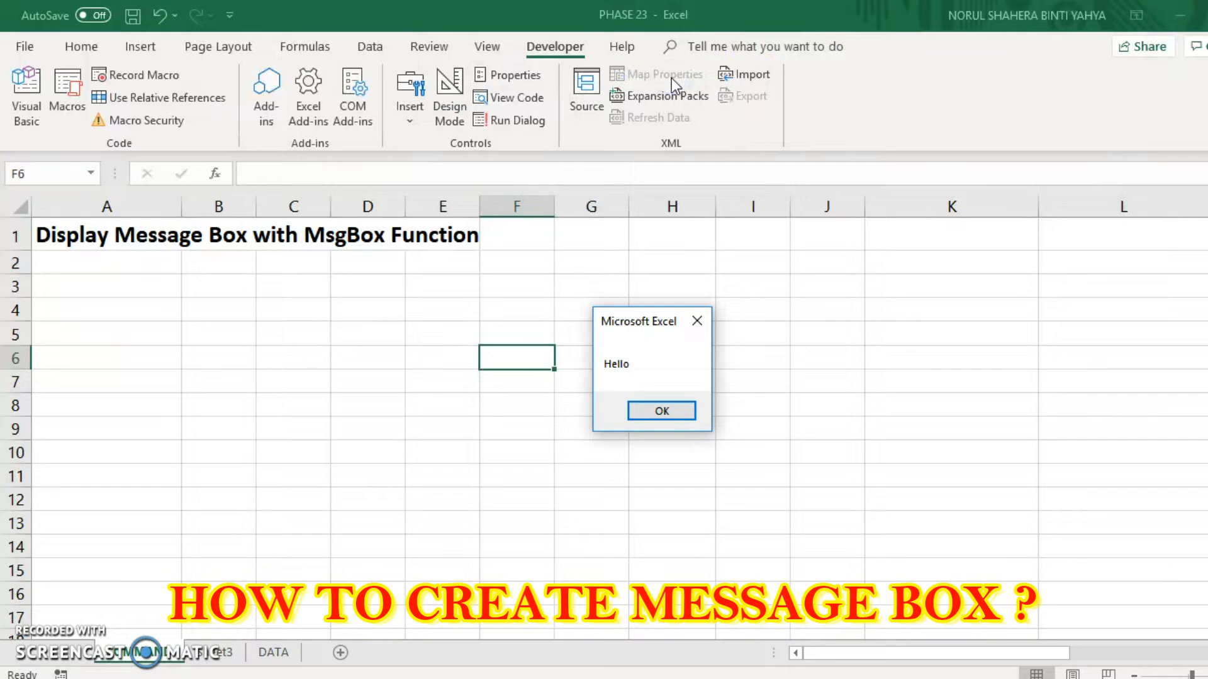
click(654, 410)
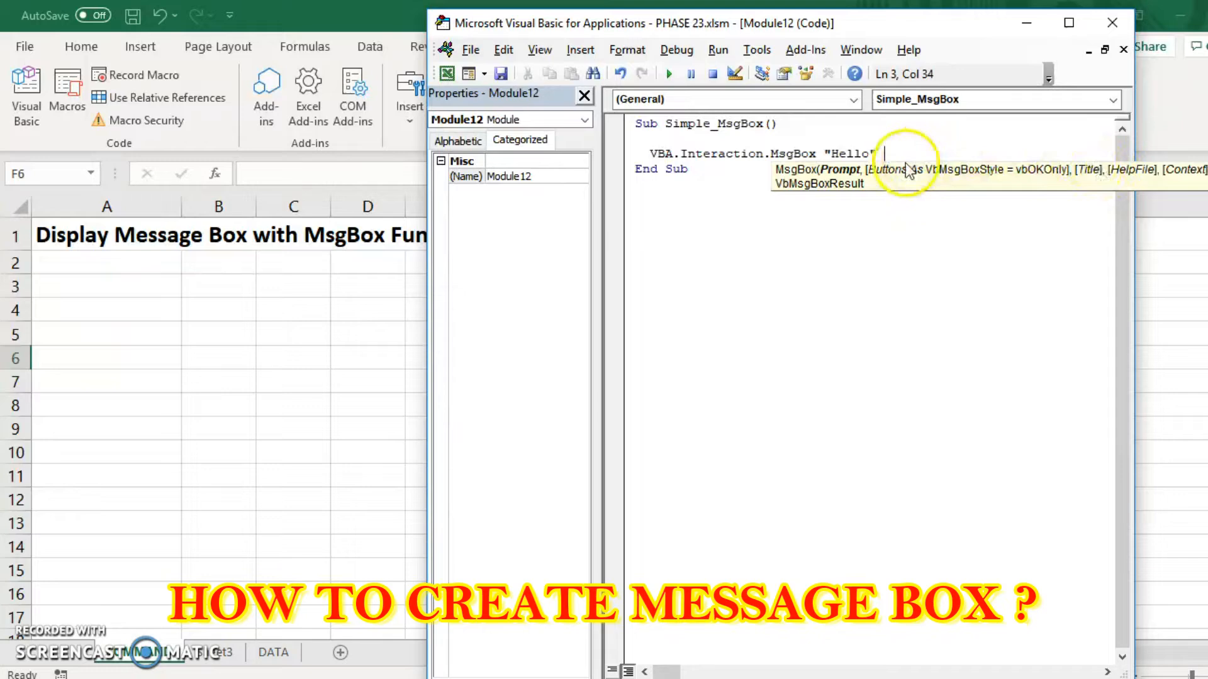
- Extend the MsgBox statement with an empty buttons argument and the title "Welcome"
key(BackSpace)
text(,,)
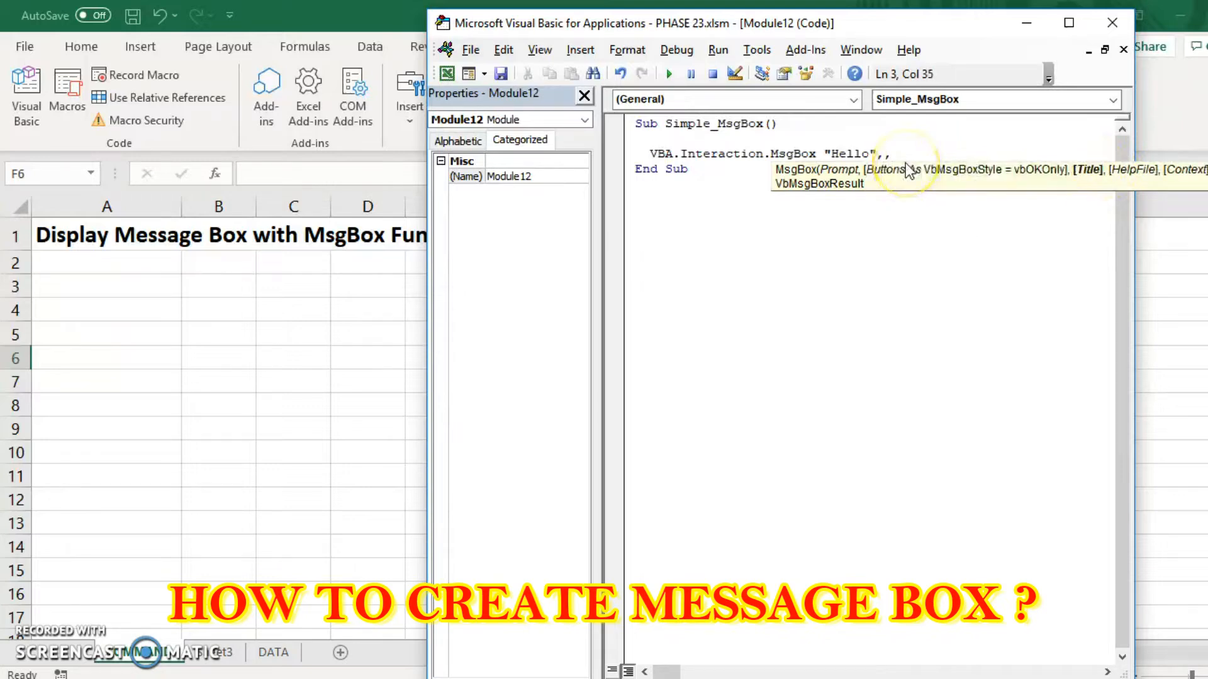
text("Welcome)
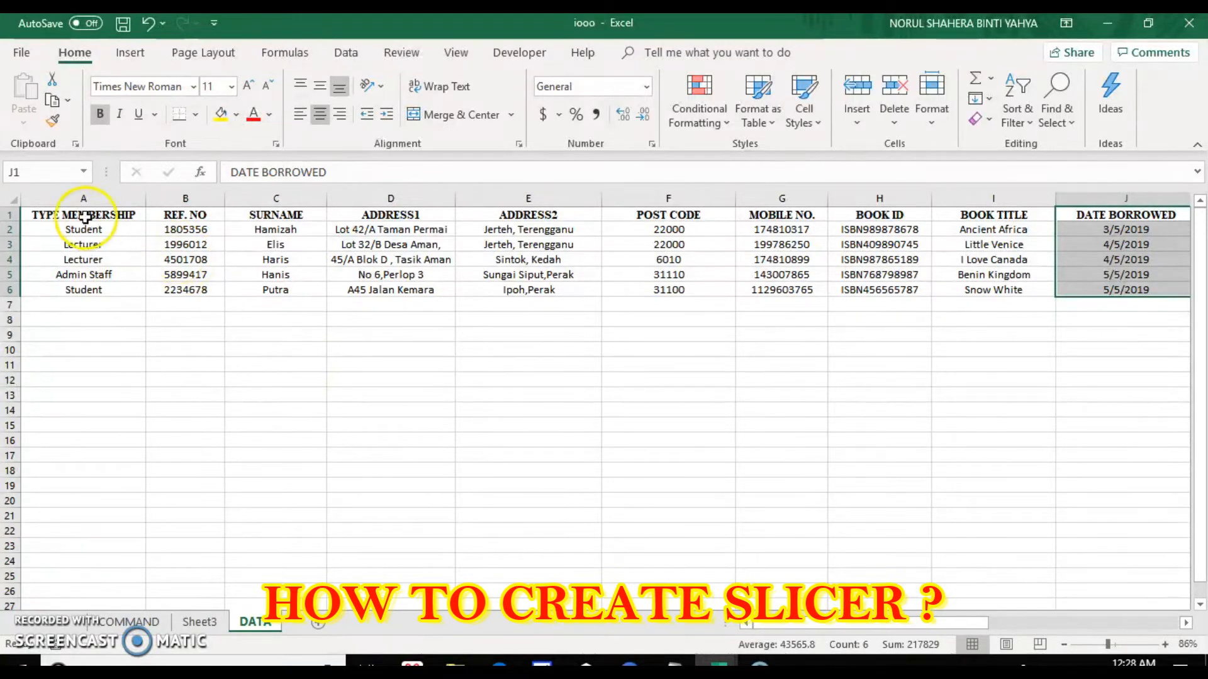
- Convert the range A1:J6 on the DATA sheet of the iooo workbook into a table with headers
drag(80, 215, 1106, 288)
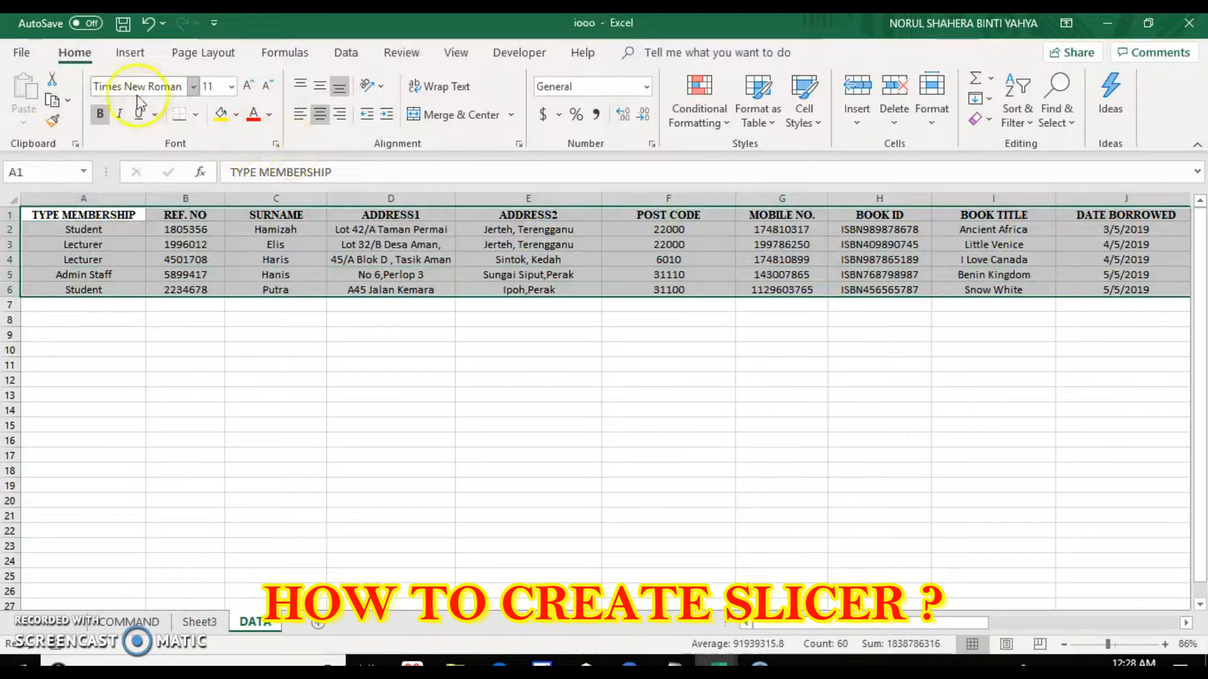
click(129, 54)
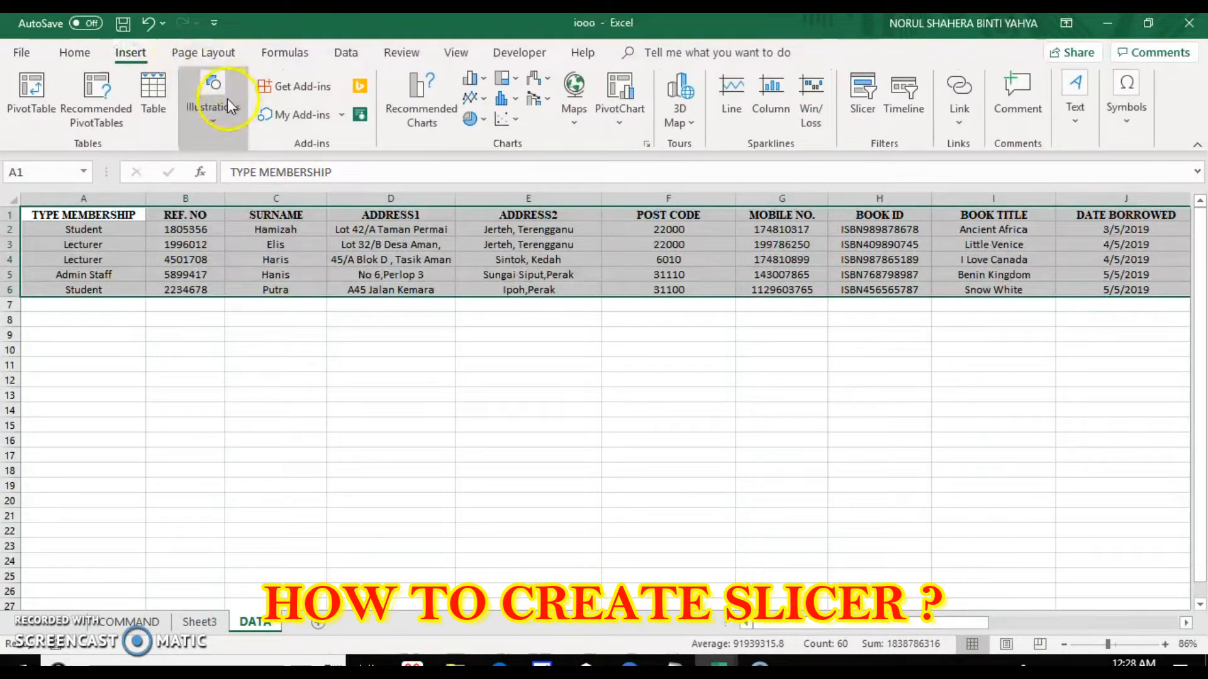
click(139, 108)
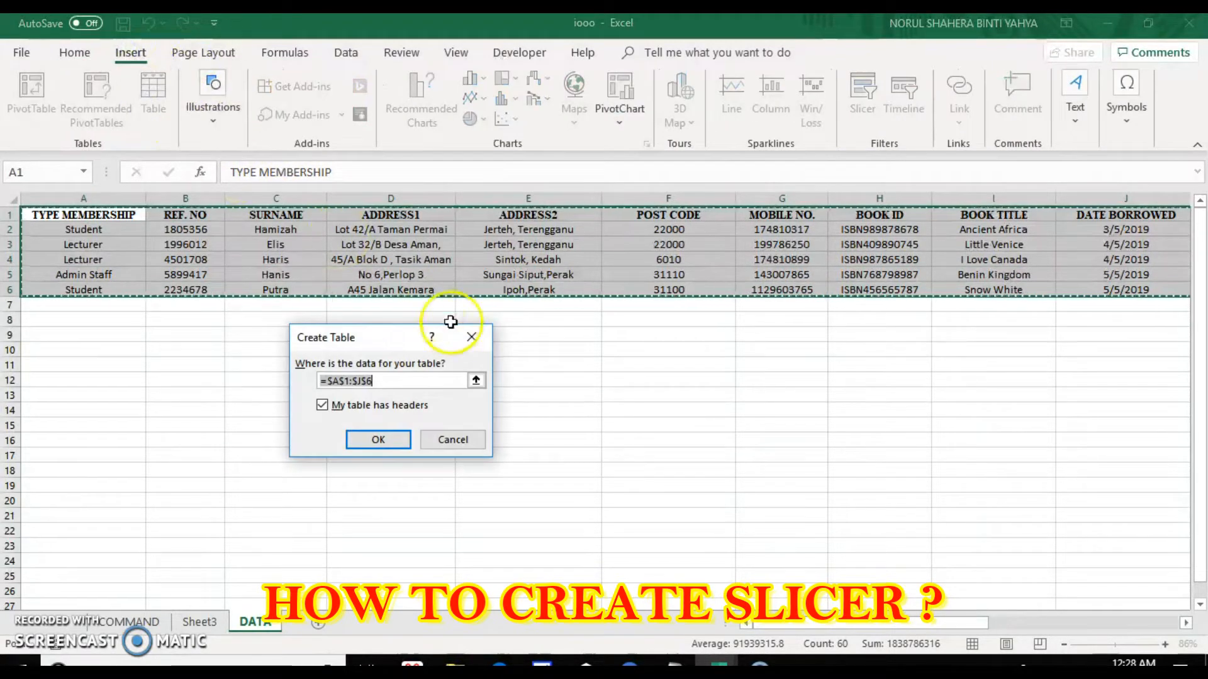
click(394, 442)
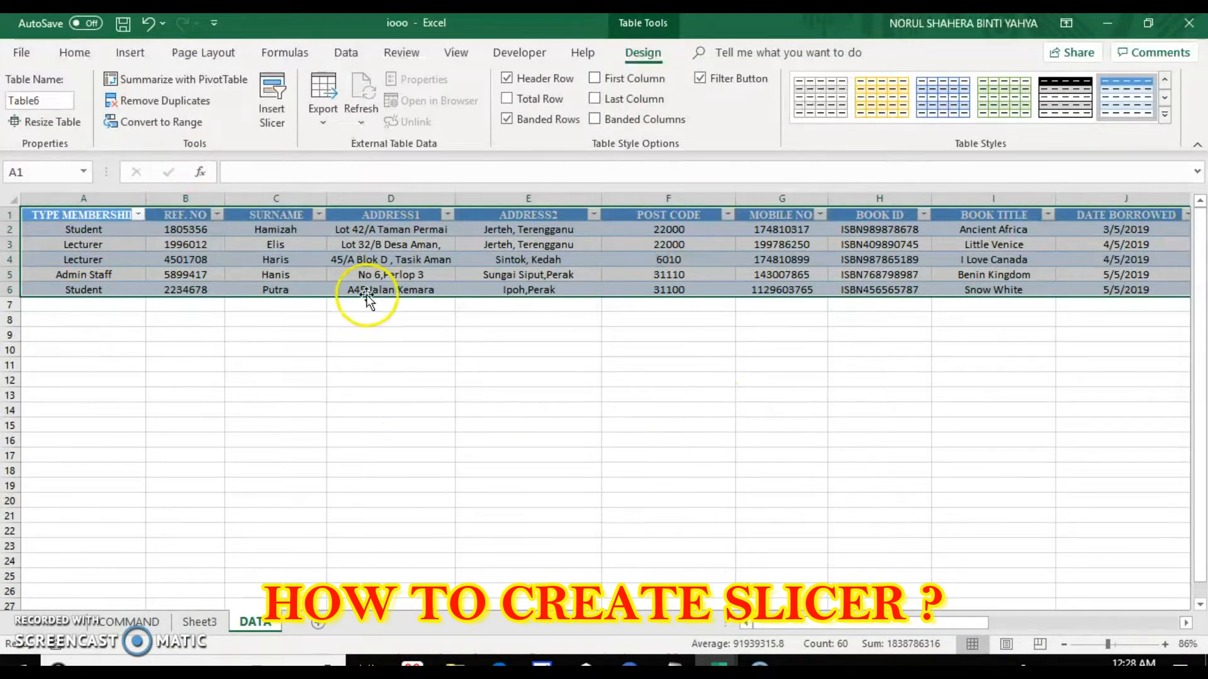
- Insert slicers for TYPE MEMBERSHIP, SURNAME, BOOK ID, BOOK TITLE and DATE BORROWED from the table
click(271, 104)
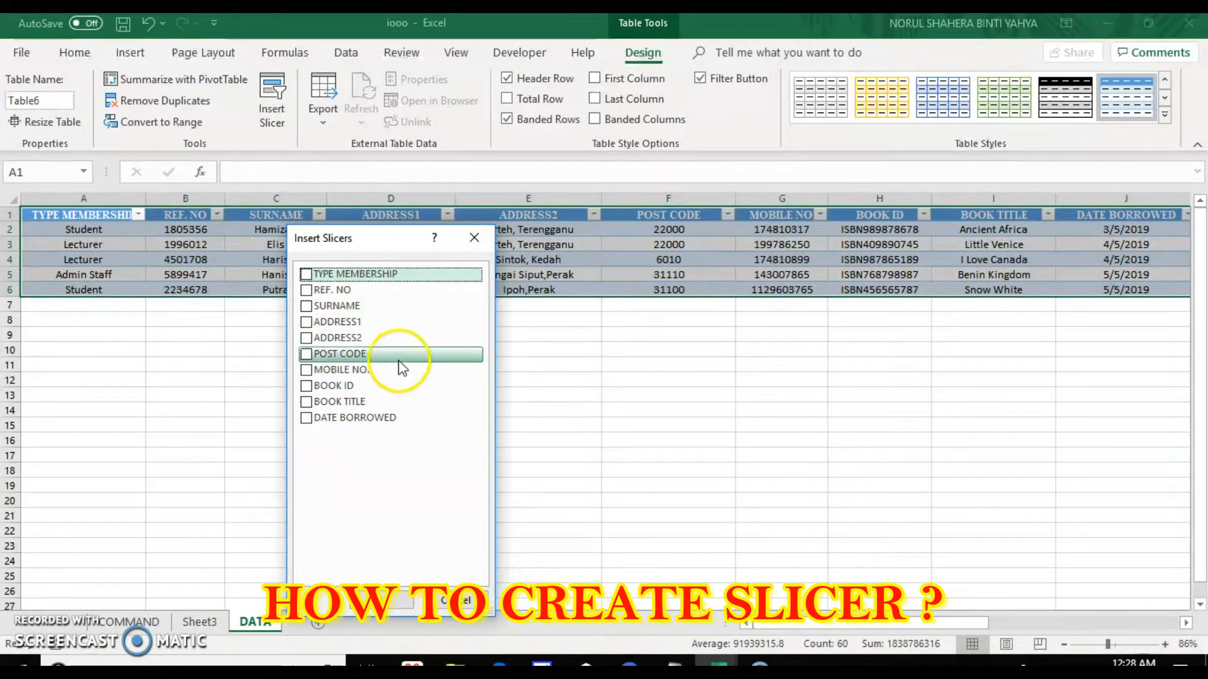
click(305, 276)
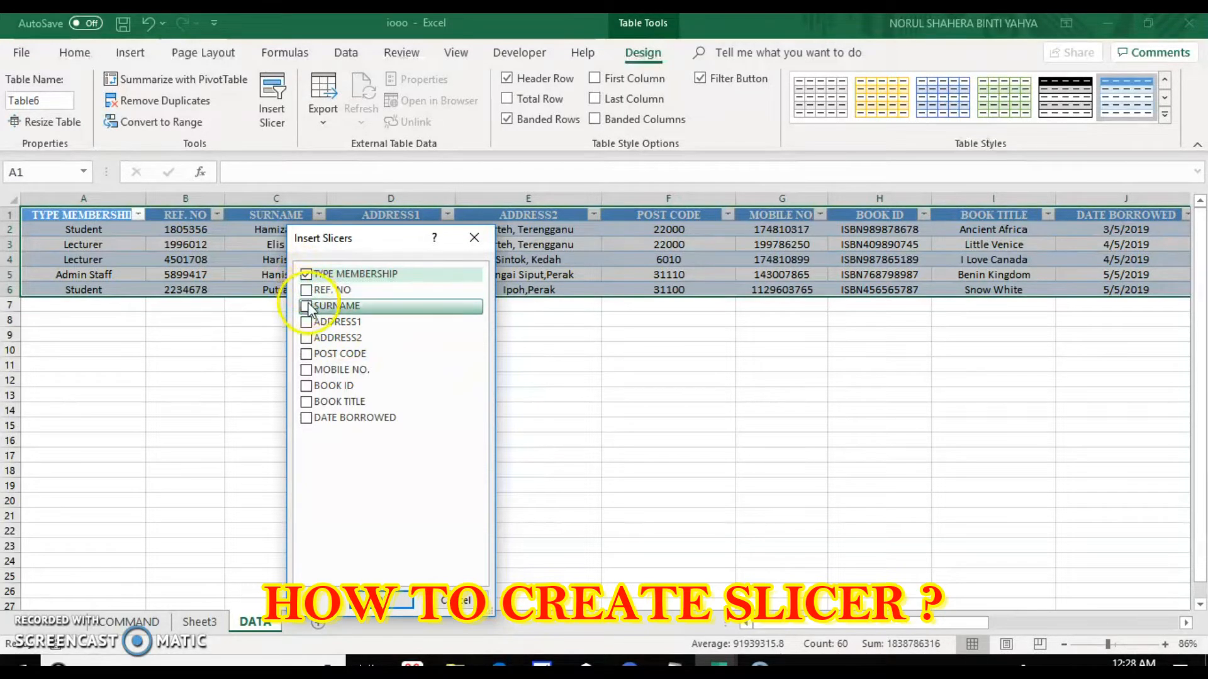
click(306, 306)
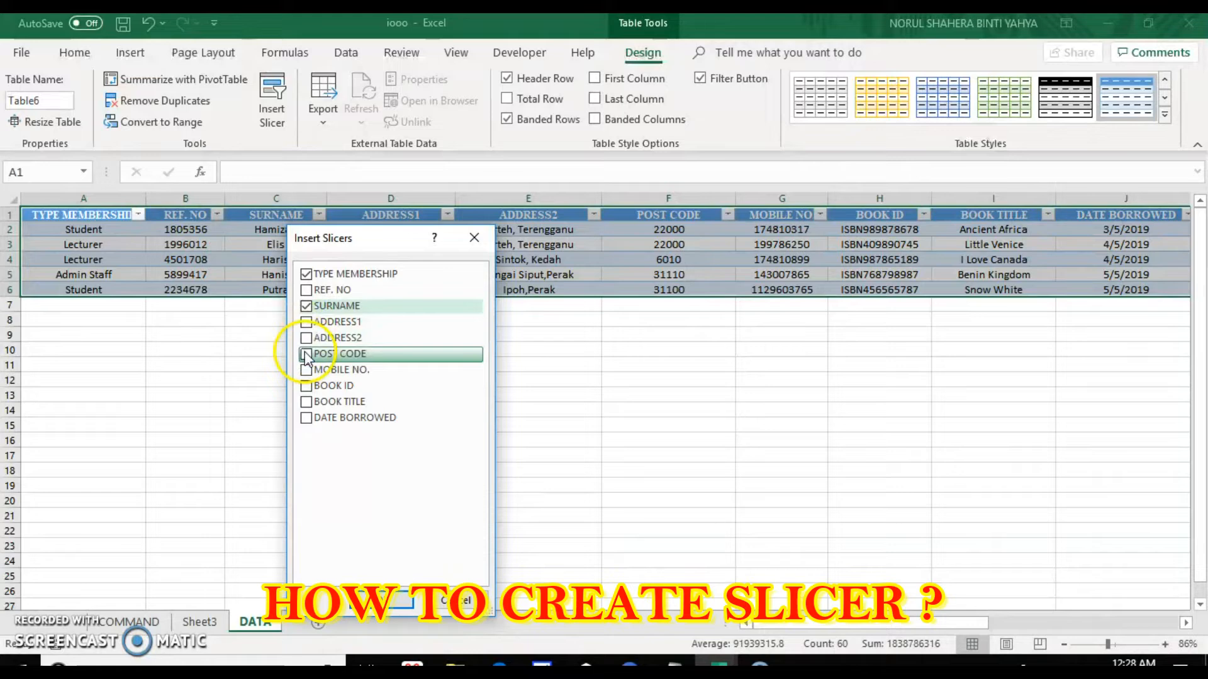
click(306, 387)
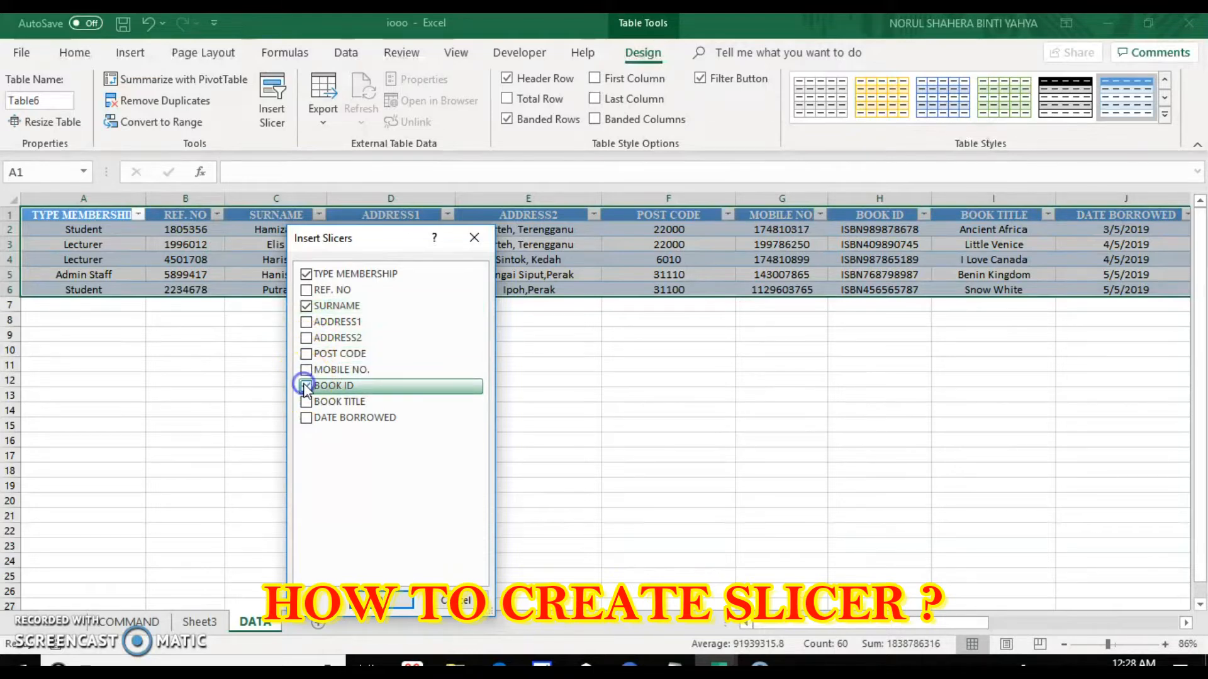
click(306, 402)
click(306, 418)
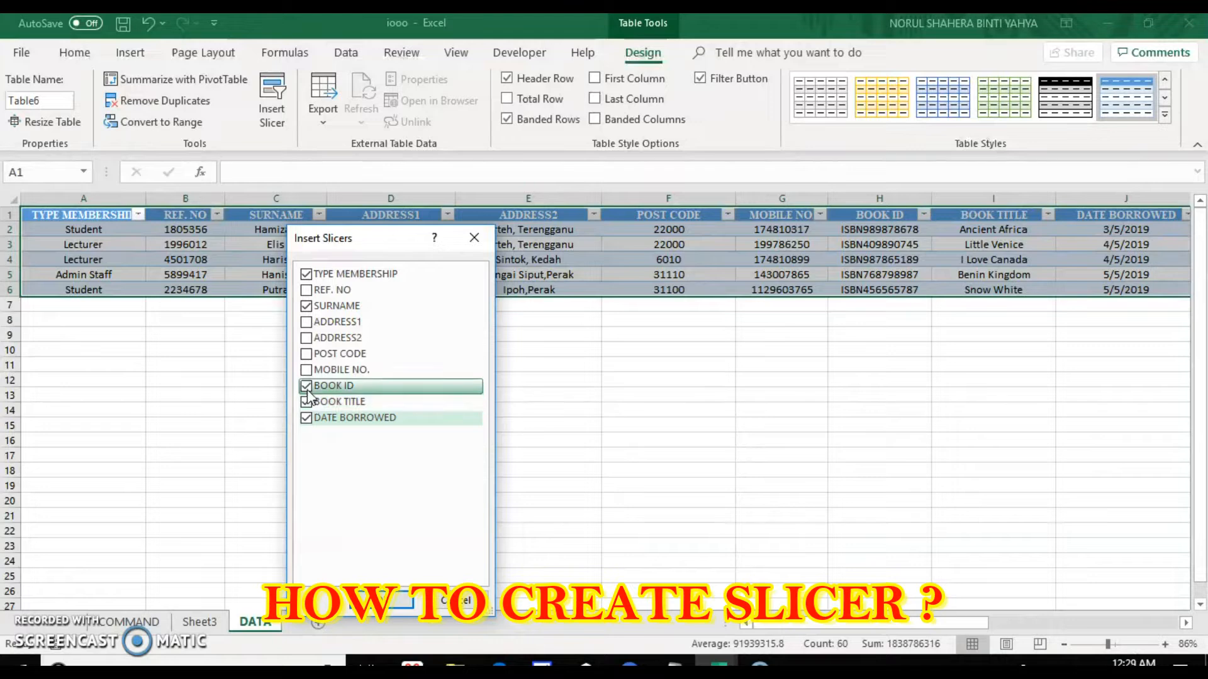
click(307, 387)
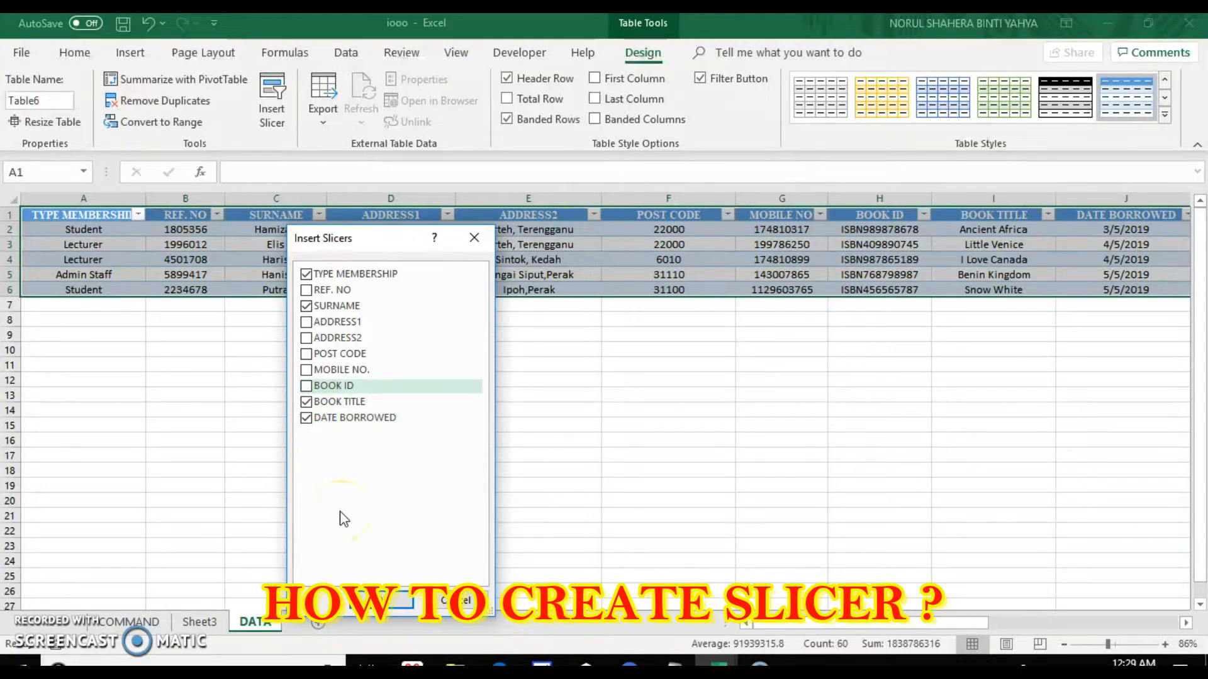
click(303, 393)
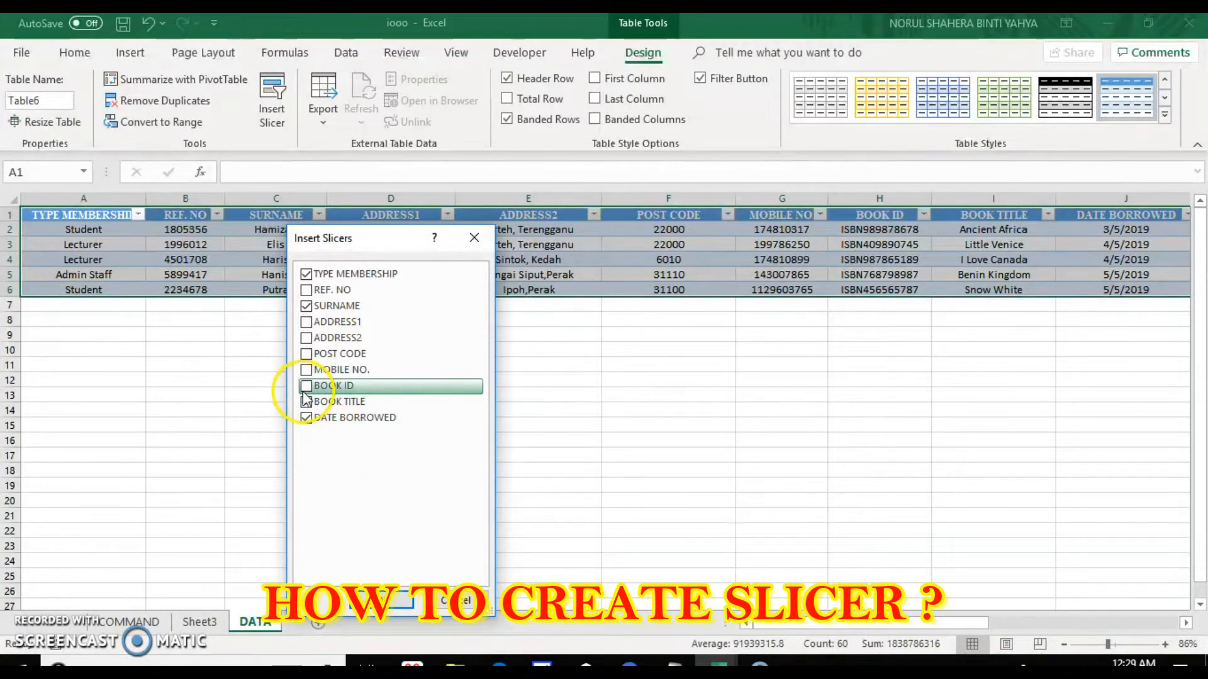
click(384, 600)
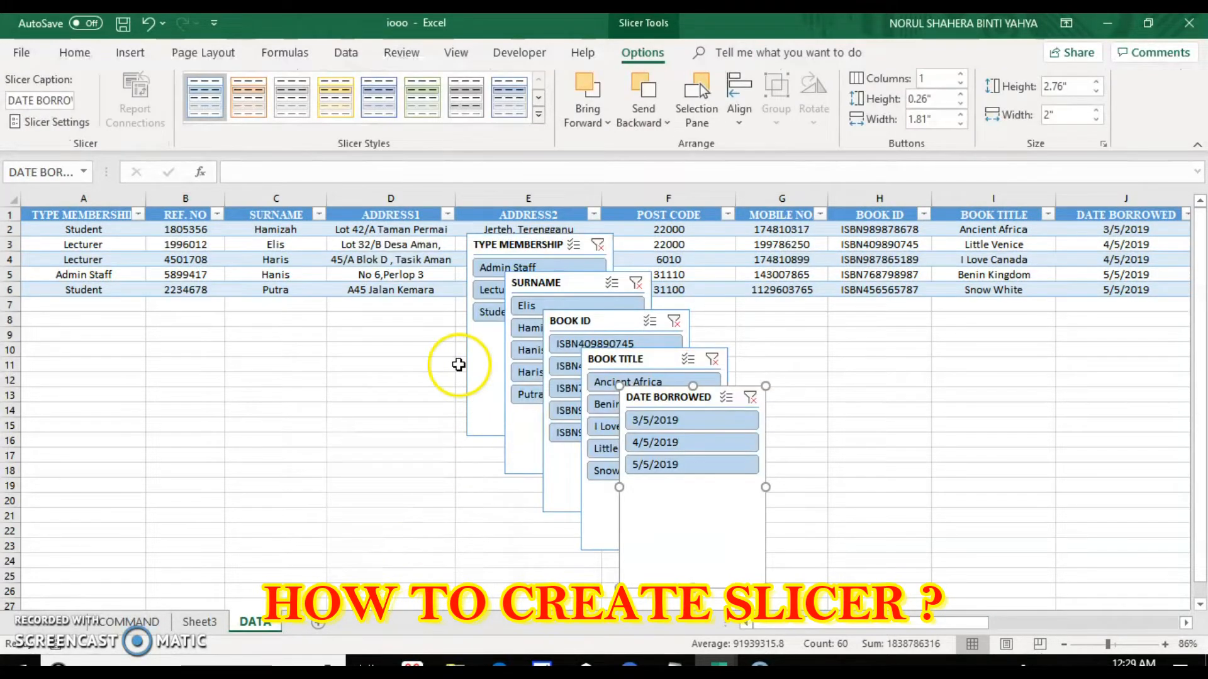
- Arrange the five slicers side by side in a row below the table, with DATE BORROWED last
drag(474, 372, 68, 448)
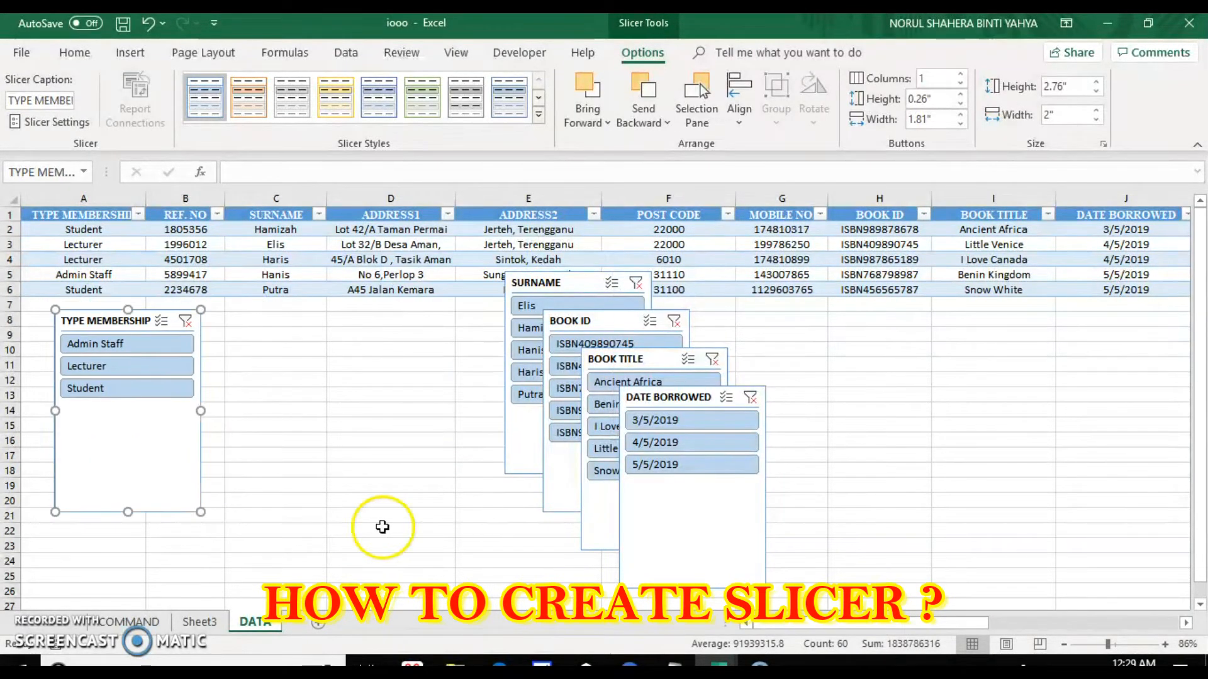
drag(510, 455, 237, 494)
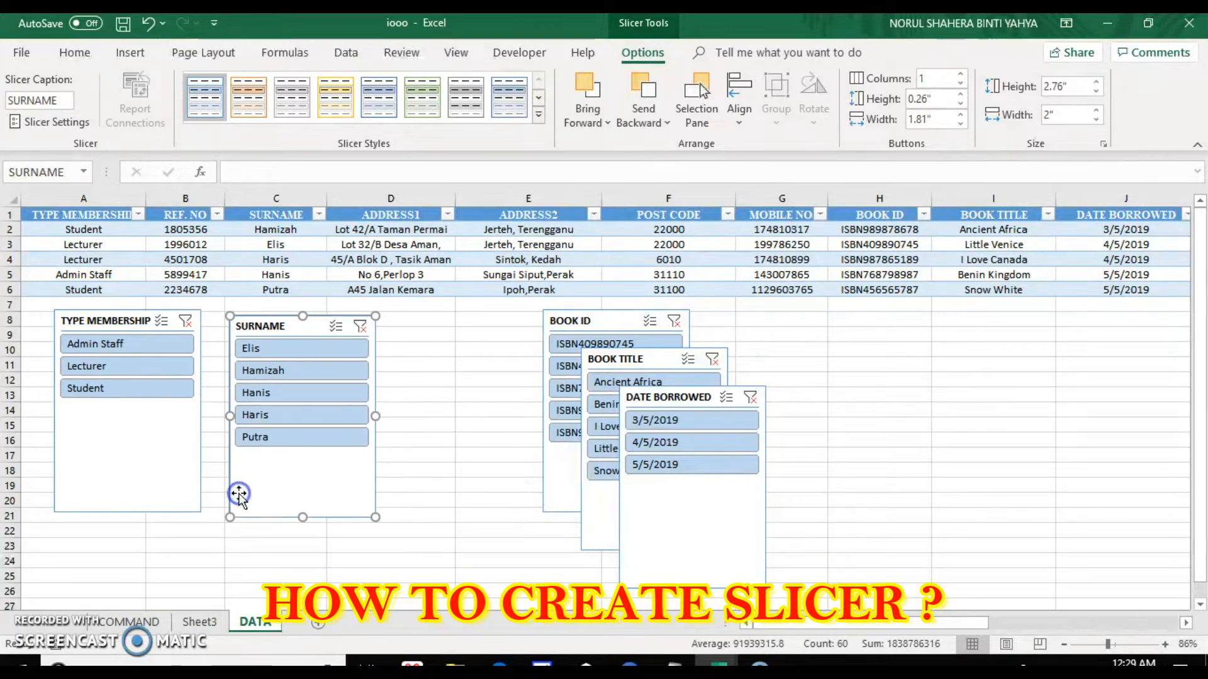
drag(551, 497, 444, 500)
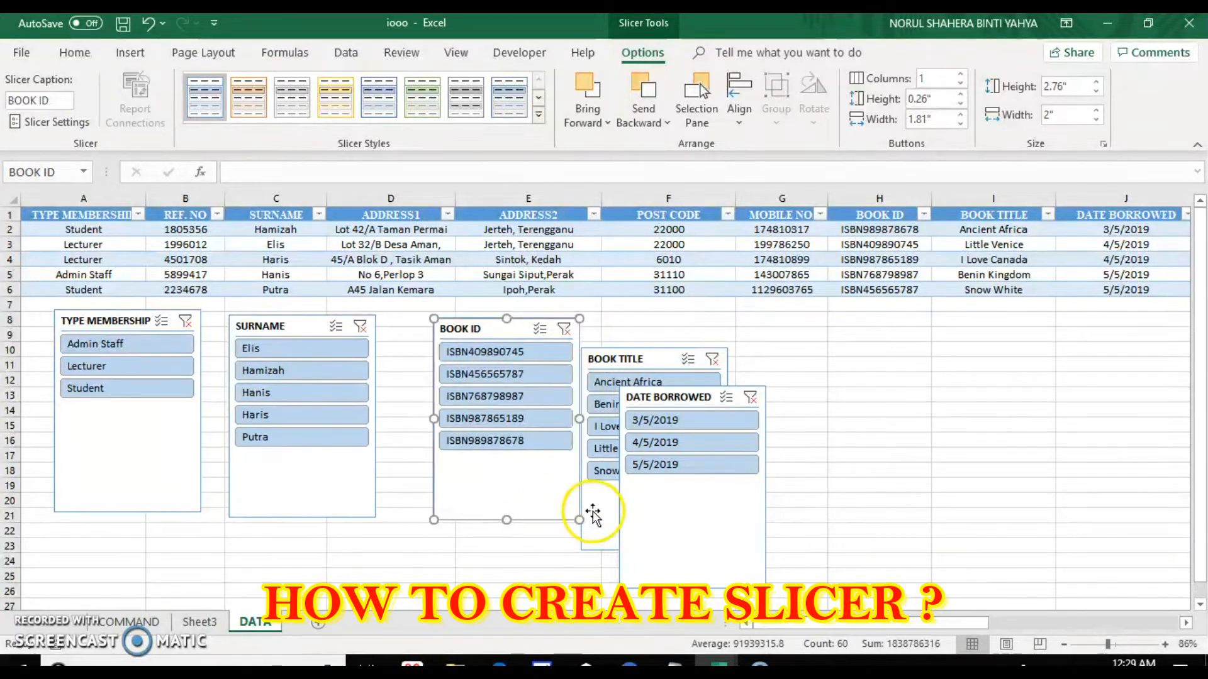
drag(639, 512, 901, 442)
drag(673, 526, 759, 492)
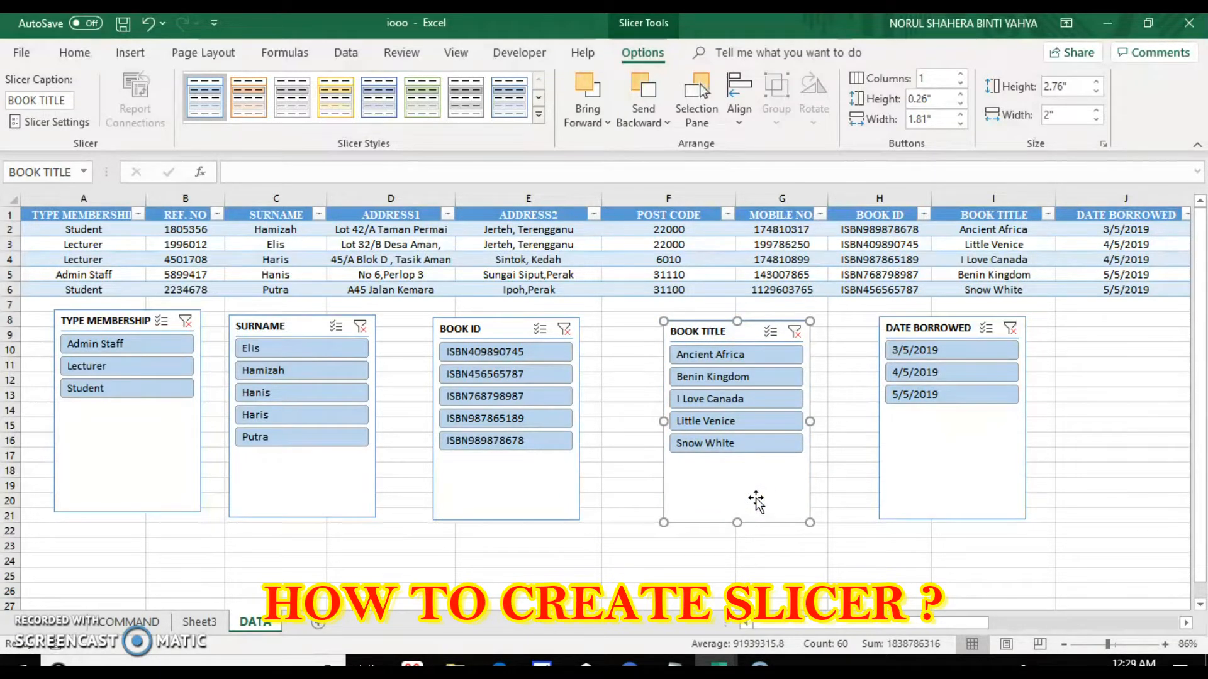
- Filter the table by Lecturer, Admin Staff and Student in turn with the TYPE MEMBERSHIP slicer, and clear the filter
click(114, 384)
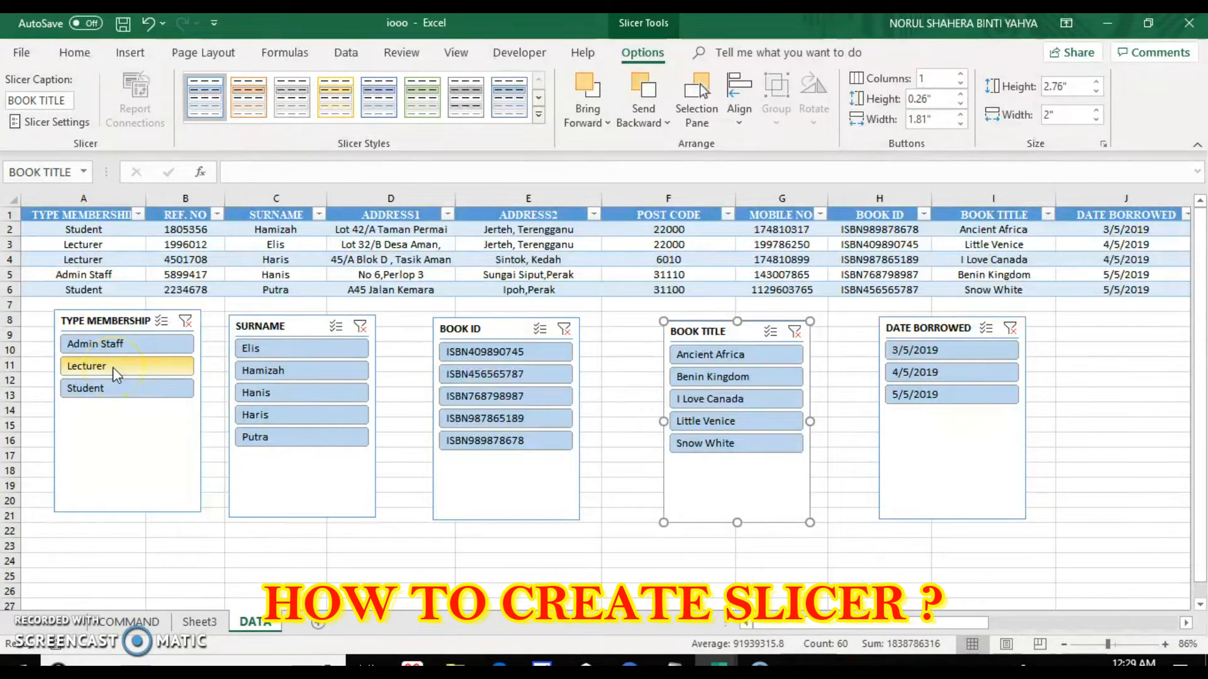
click(113, 367)
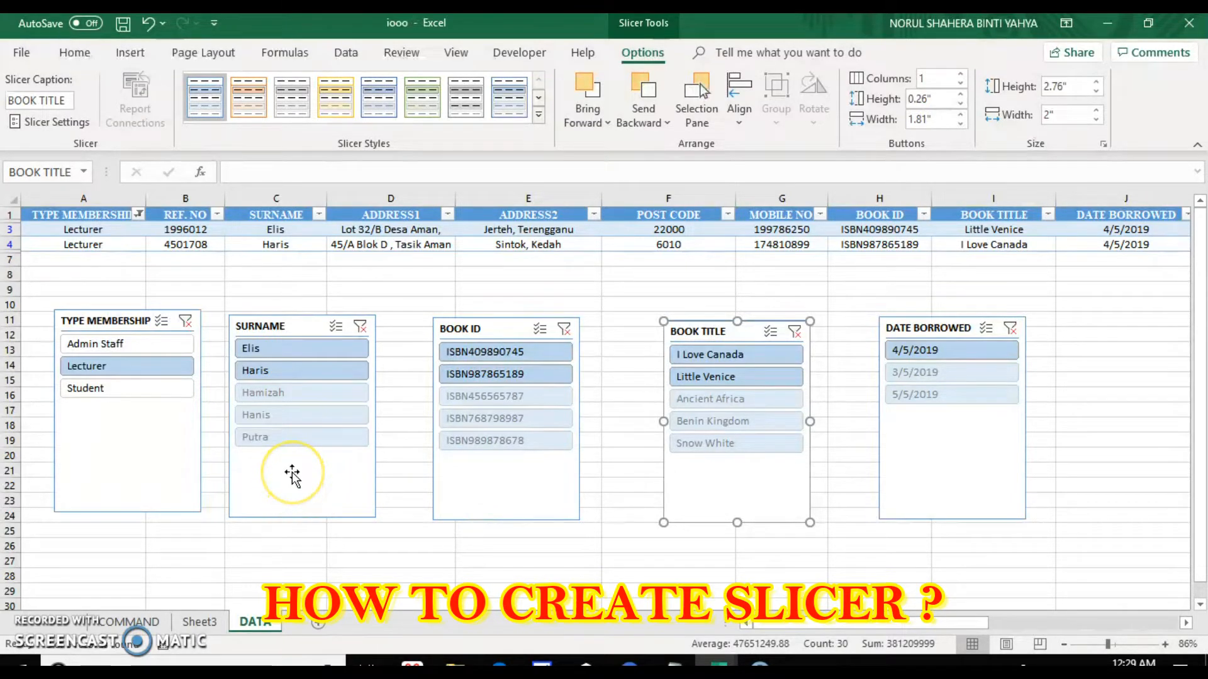
click(163, 345)
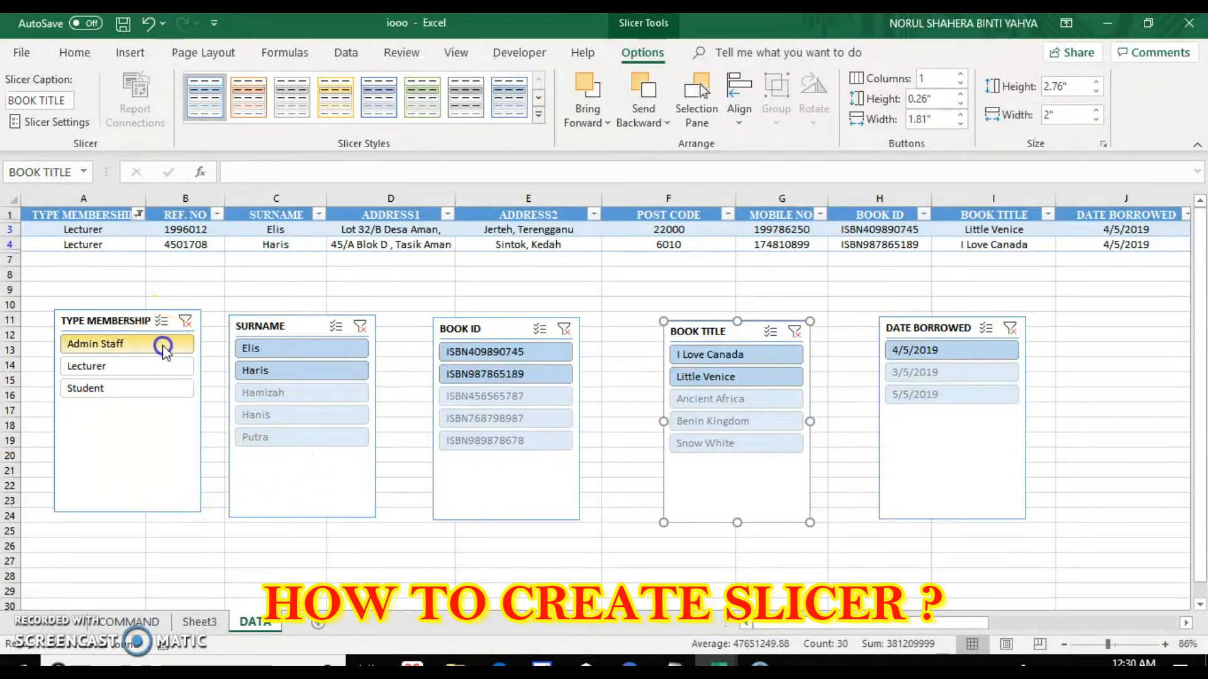
click(151, 387)
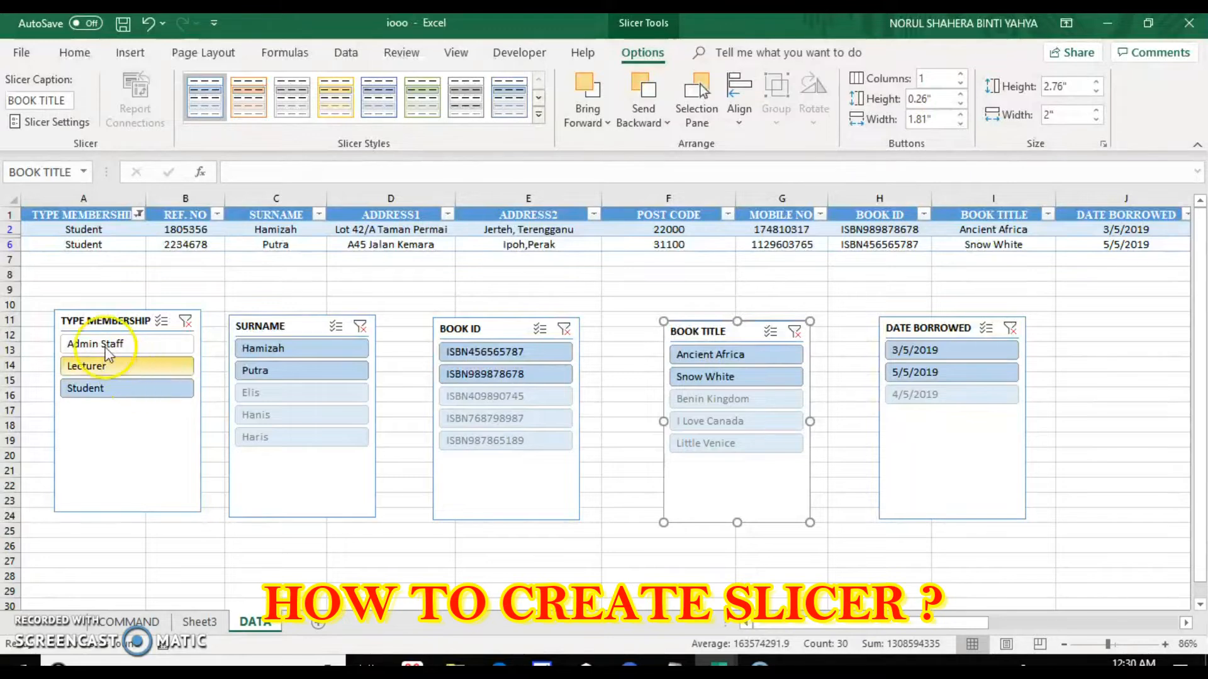
click(182, 322)
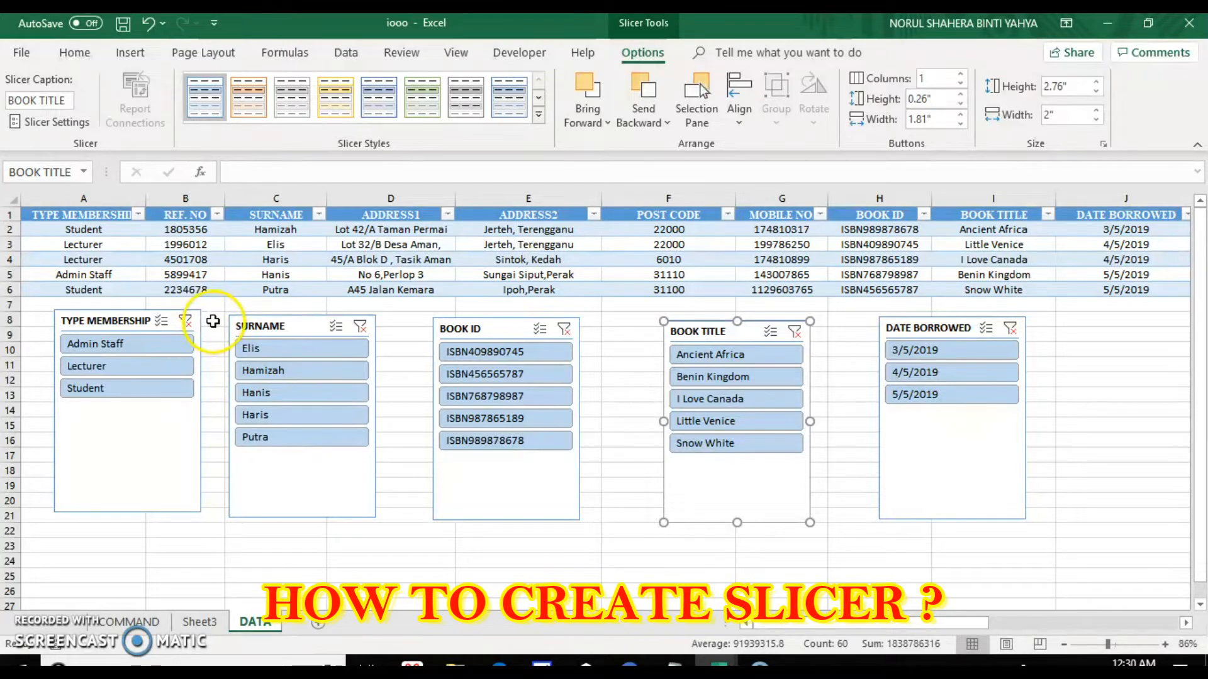
- Change the caption of the SURNAME slicer to USERNAME
click(283, 327)
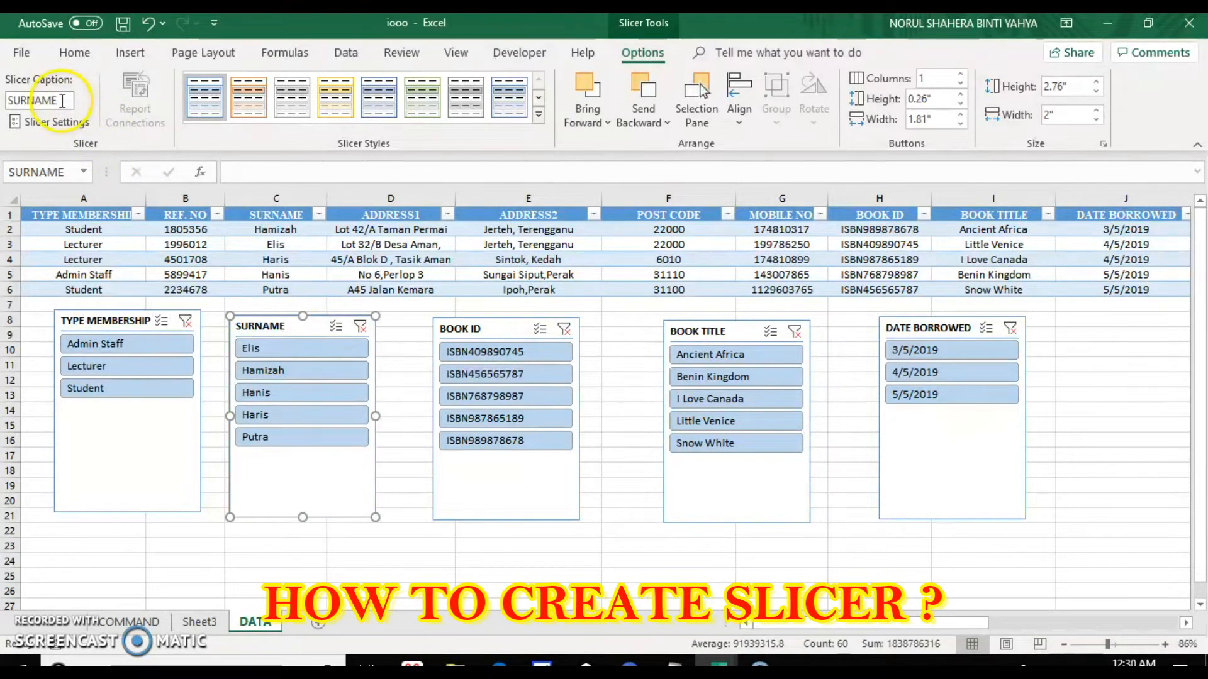
key(BackSpace)
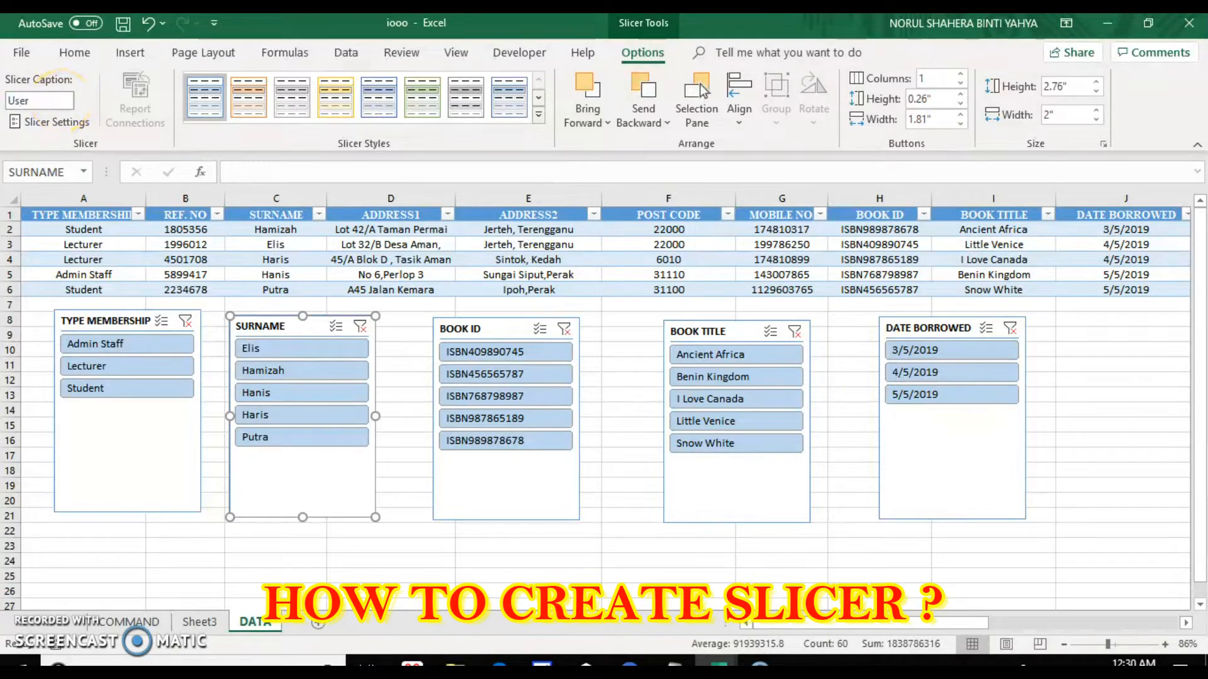
key(BackSpace)
key(BackSpace)
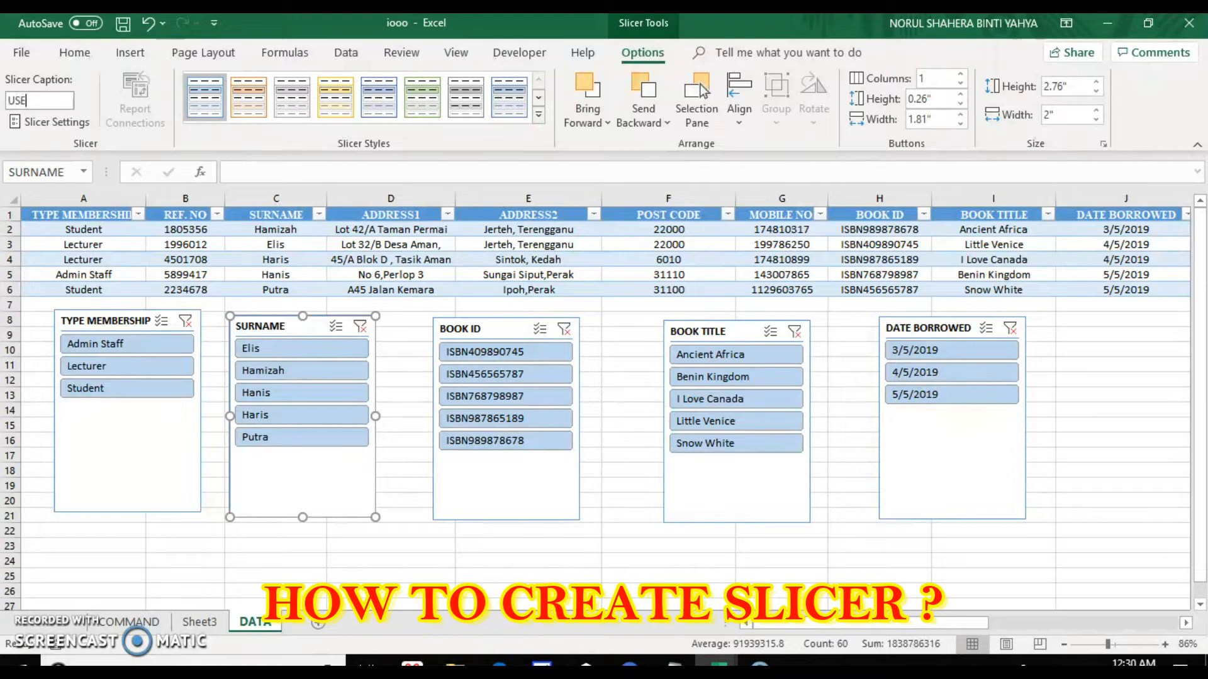
text(USERNAME)
key(Return)
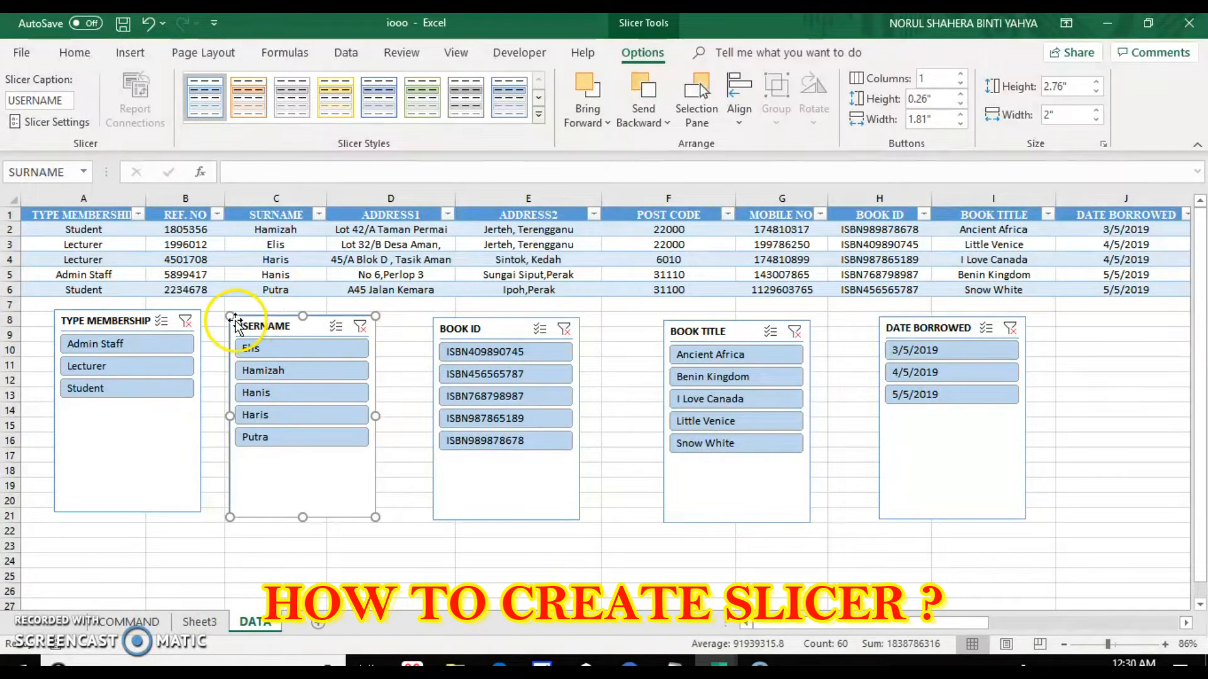
- Try light green and light blue styles on the USERNAME slicer, and settle on the light green one
click(539, 117)
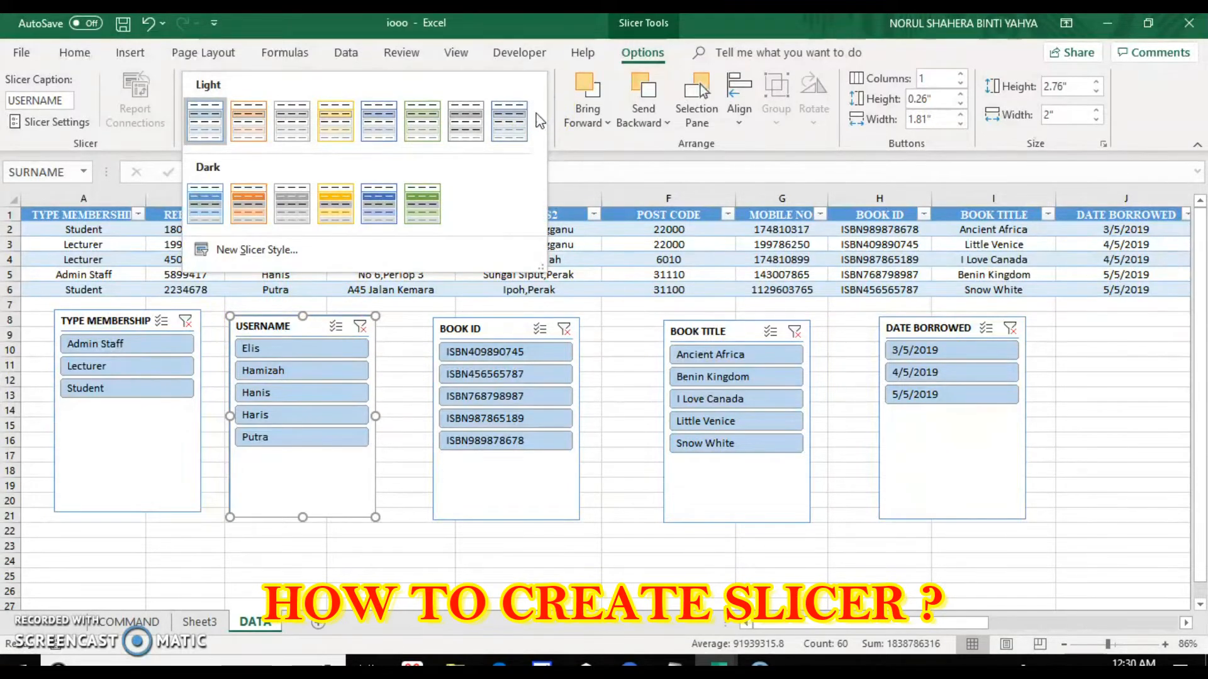
click(409, 140)
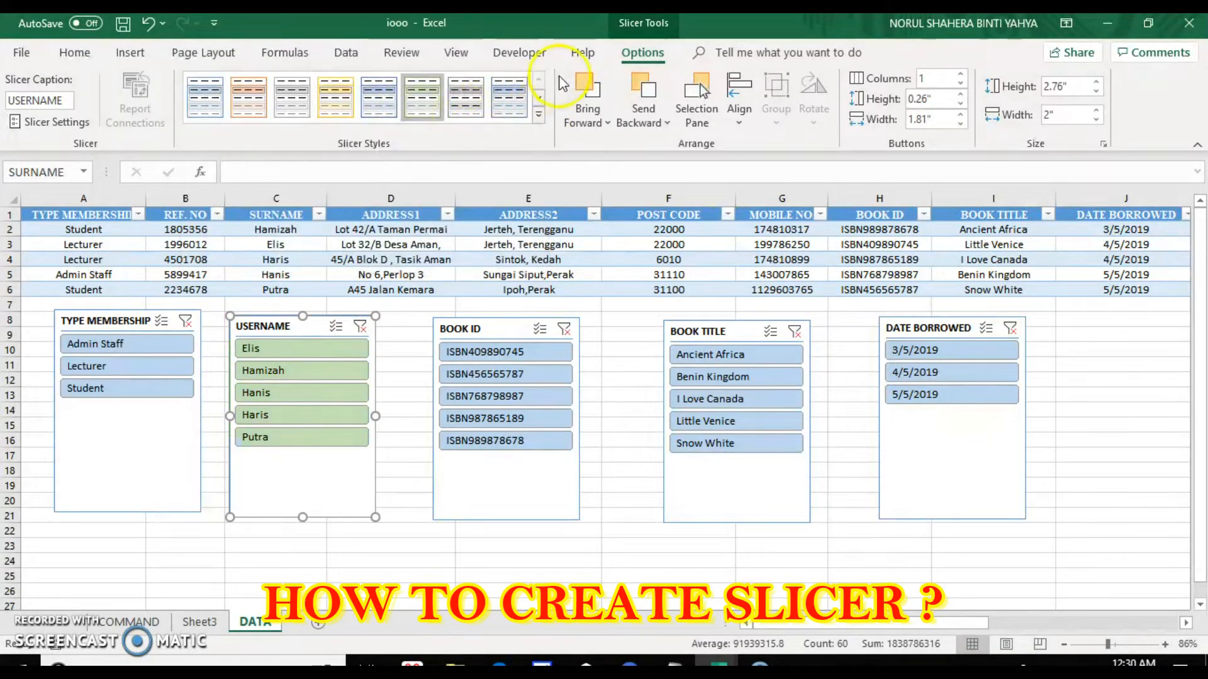
click(537, 122)
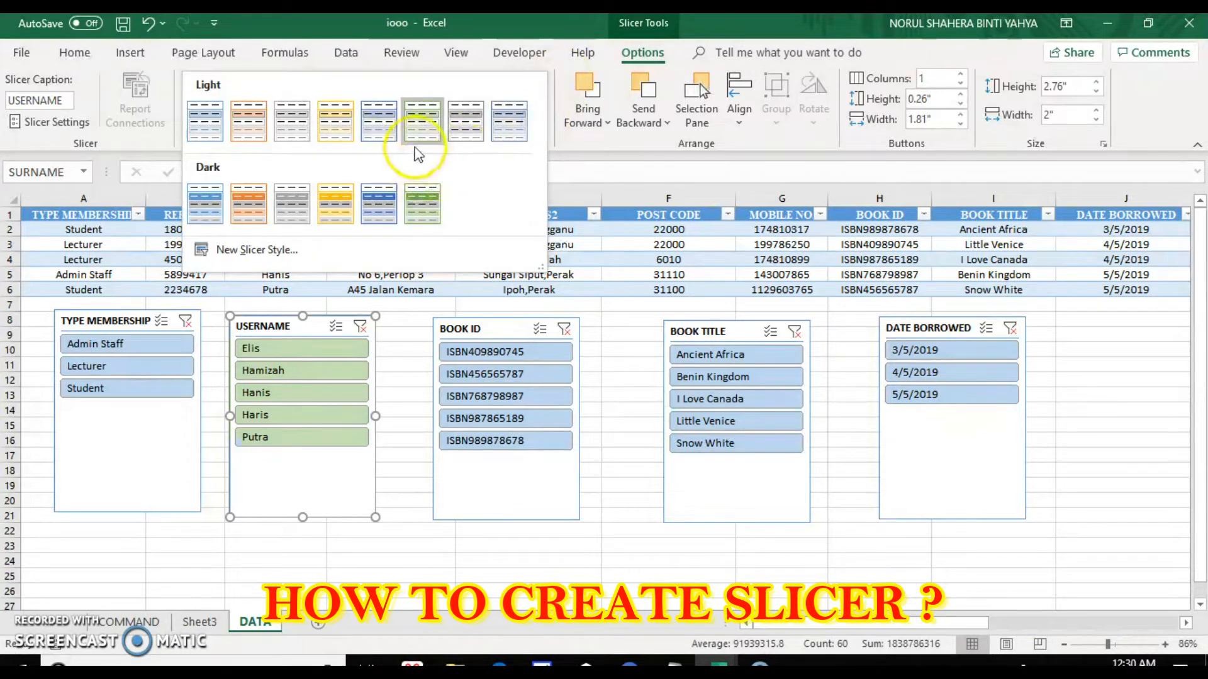
click(390, 138)
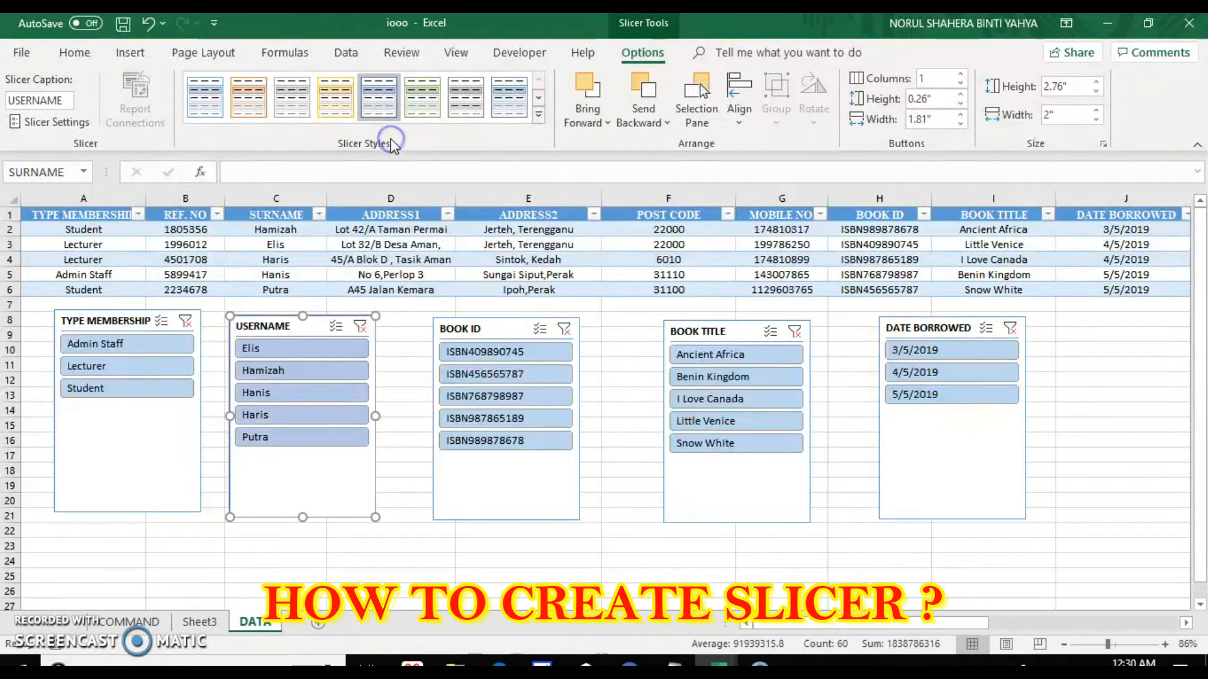
click(538, 119)
click(433, 128)
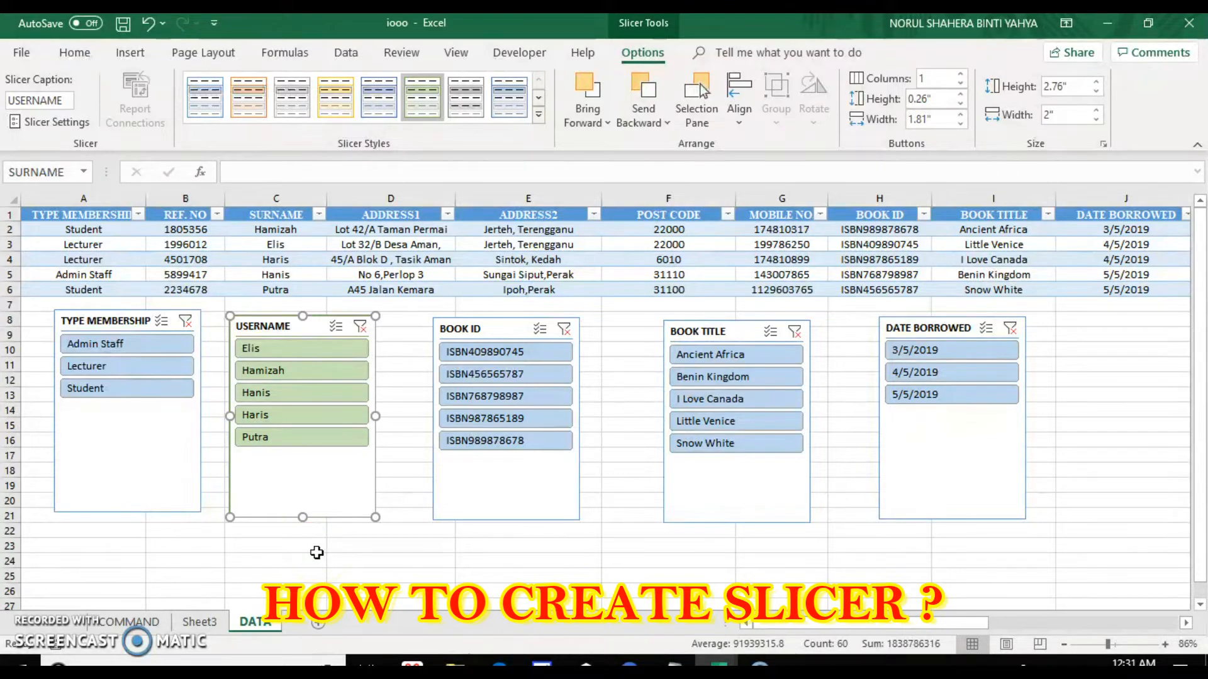
- Set the TYPE MEMBERSHIP slicer to show its buttons in 3 columns
click(164, 494)
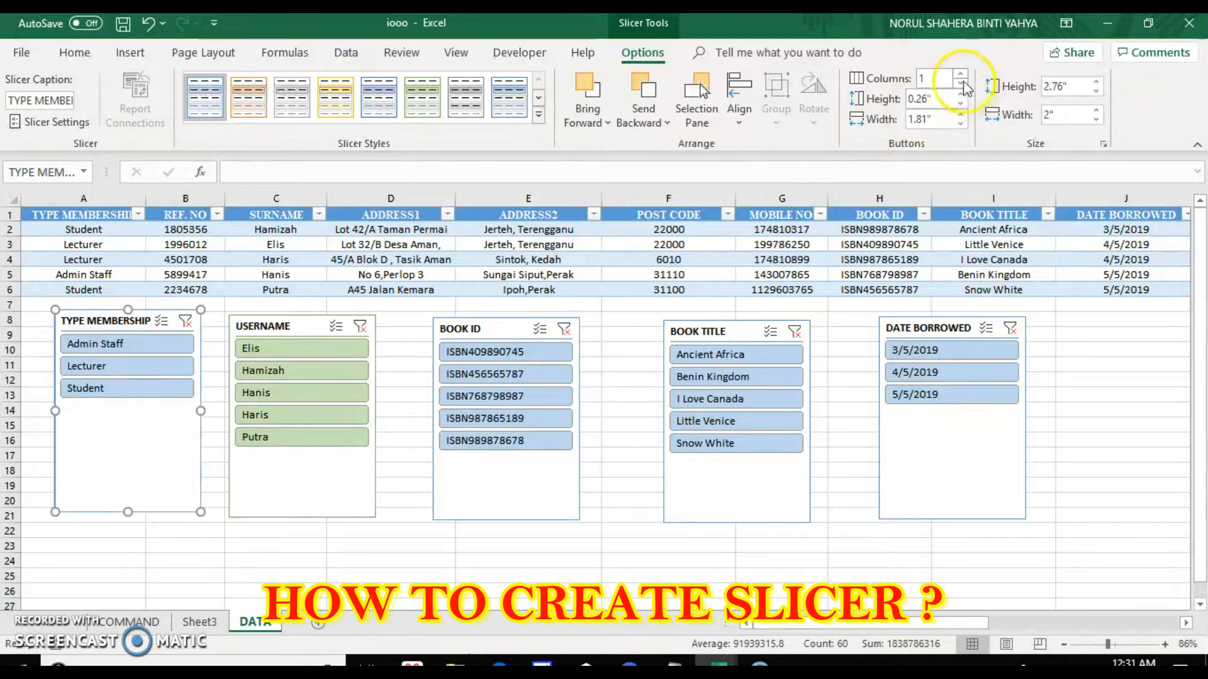
click(936, 82)
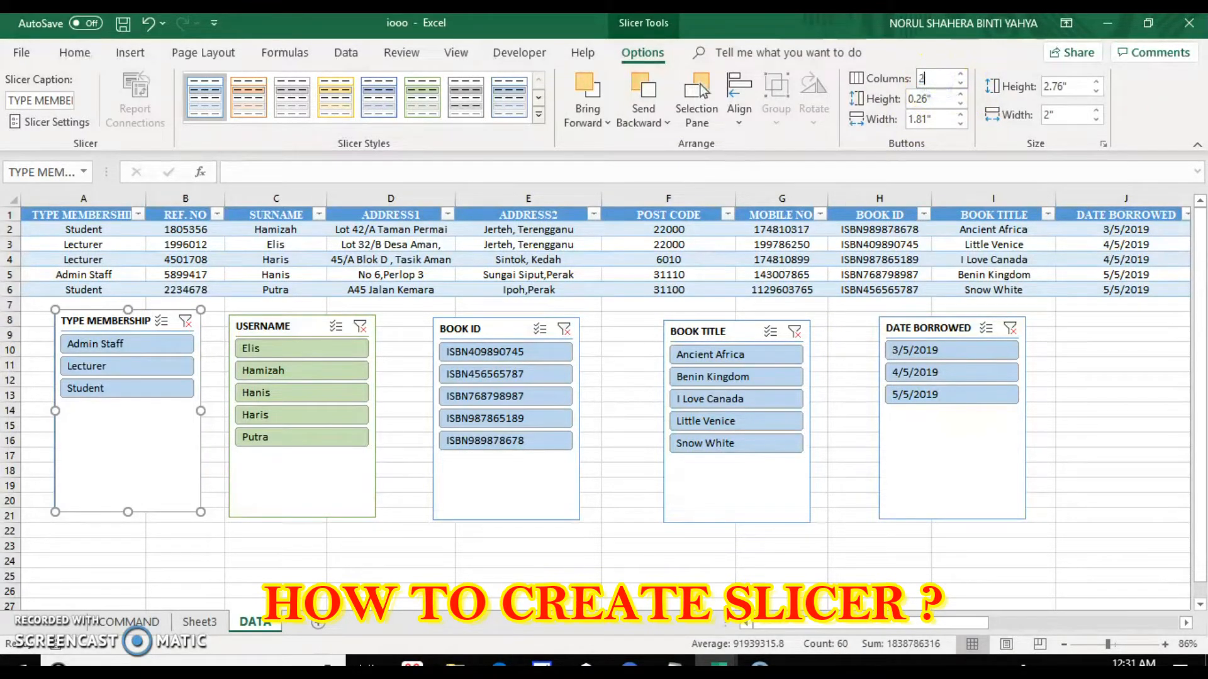
text(2)
key(BackSpace)
text(3)
click(140, 413)
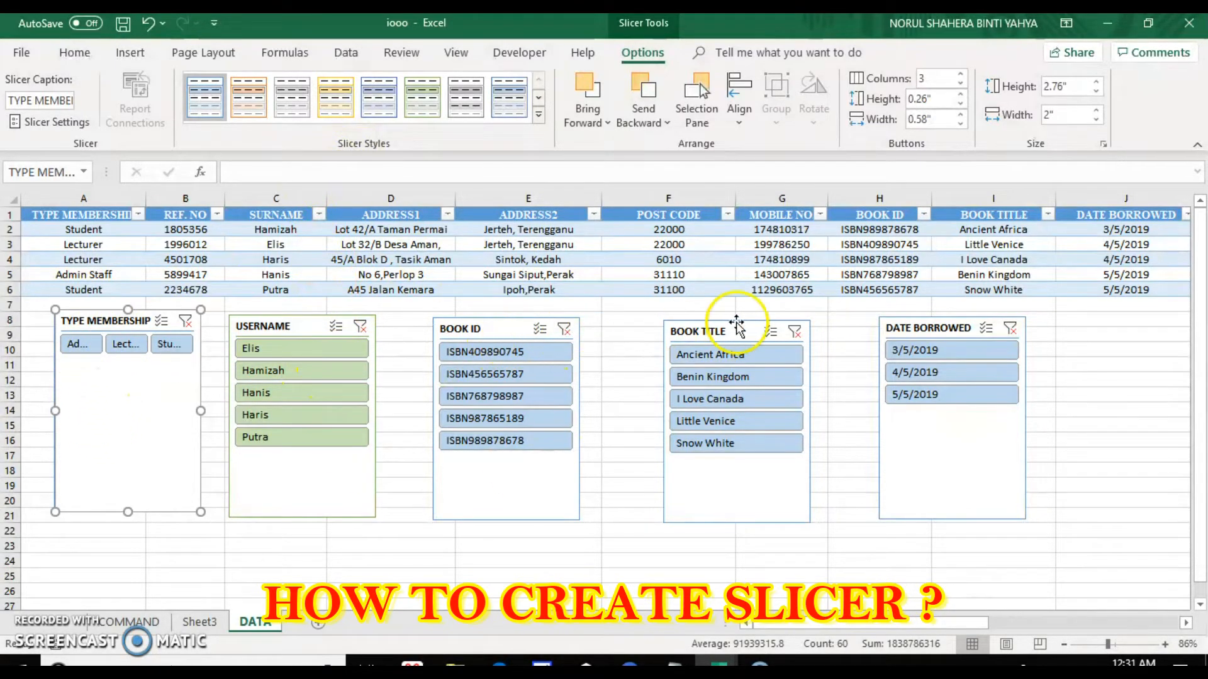
- Start a new slicer style from the TYPE MEMBERSHIP slicer and open the formatting of its Header element
click(375, 146)
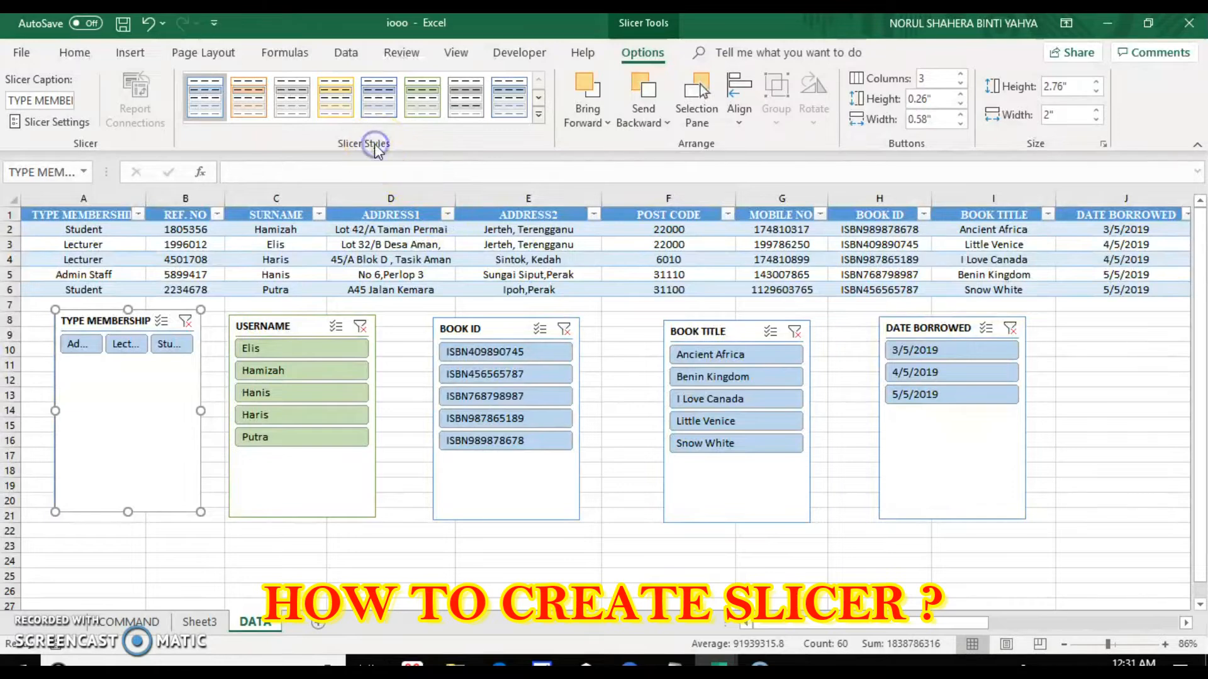
click(537, 114)
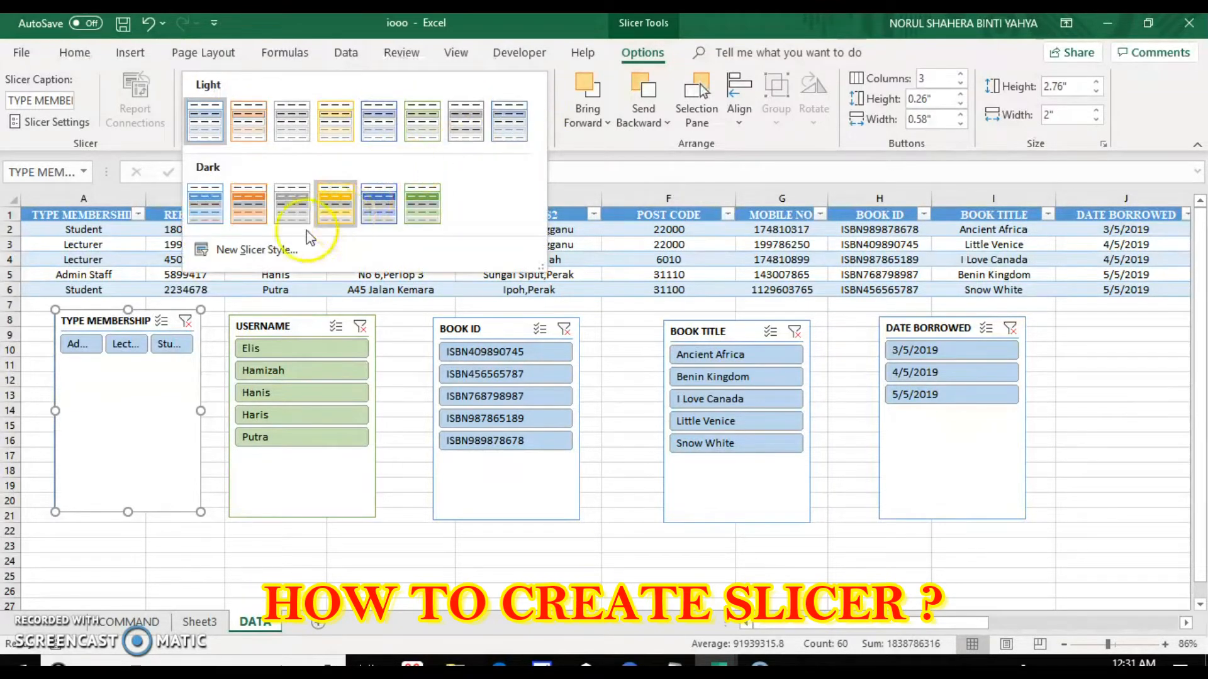
click(286, 250)
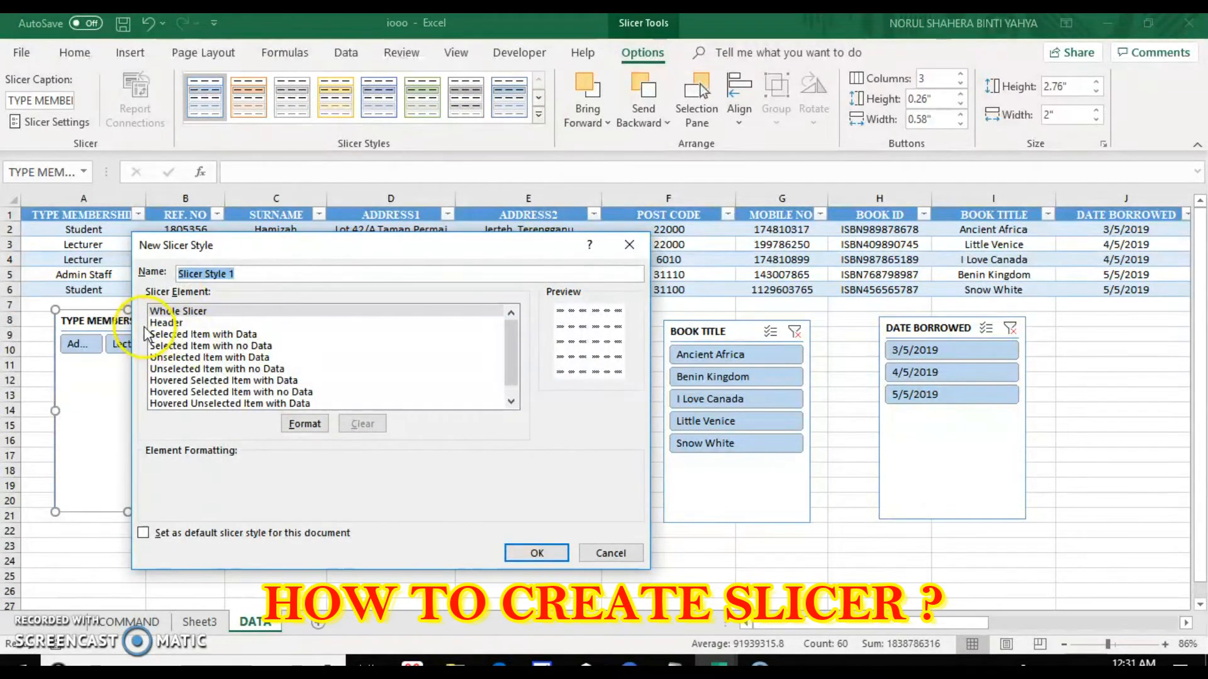
click(168, 325)
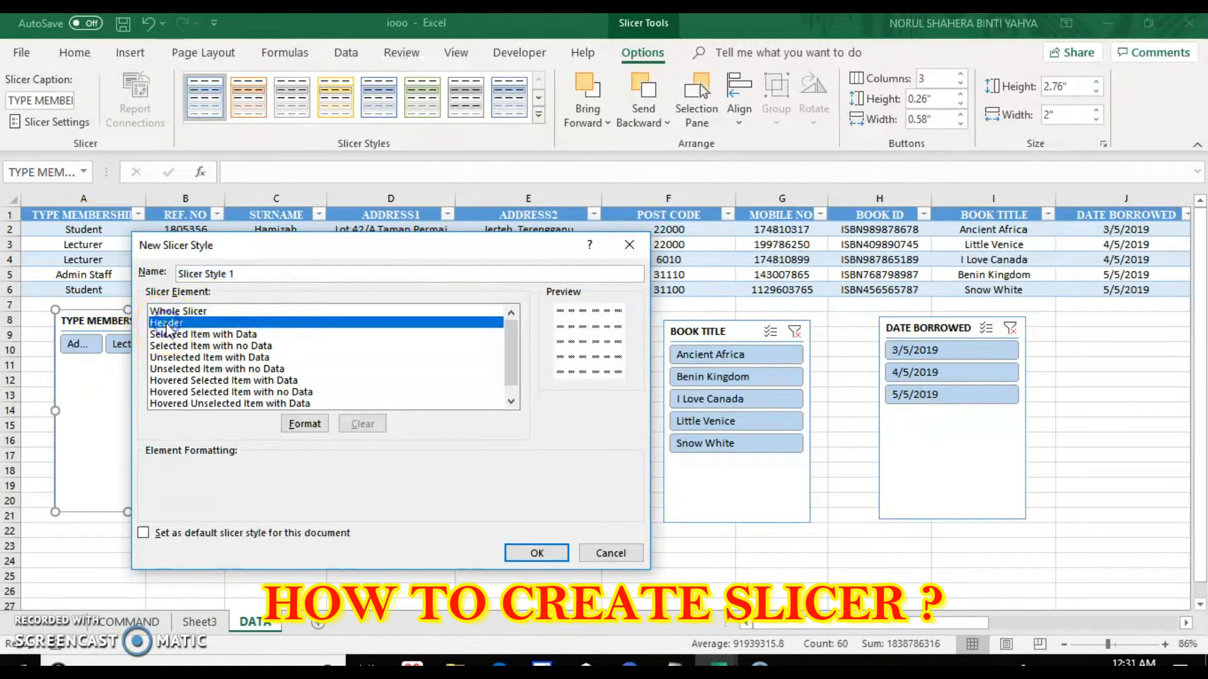
click(304, 423)
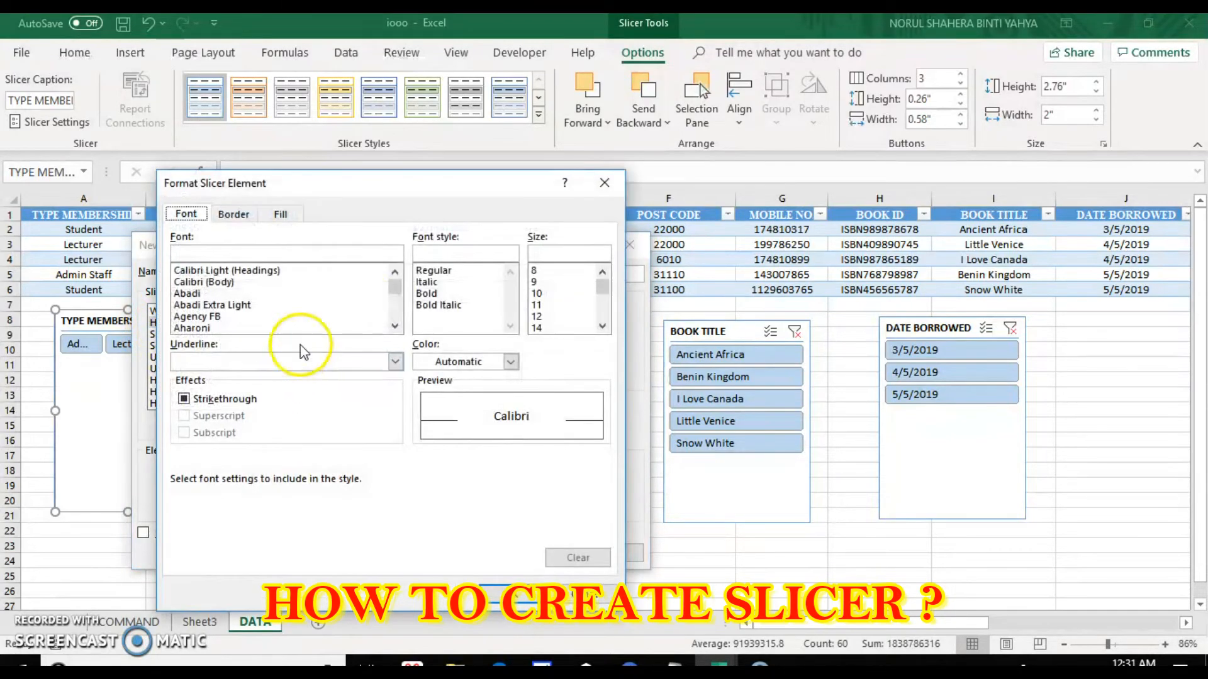
- Look through the font, border and fill settings available for the Header element
click(395, 299)
drag(397, 301, 395, 272)
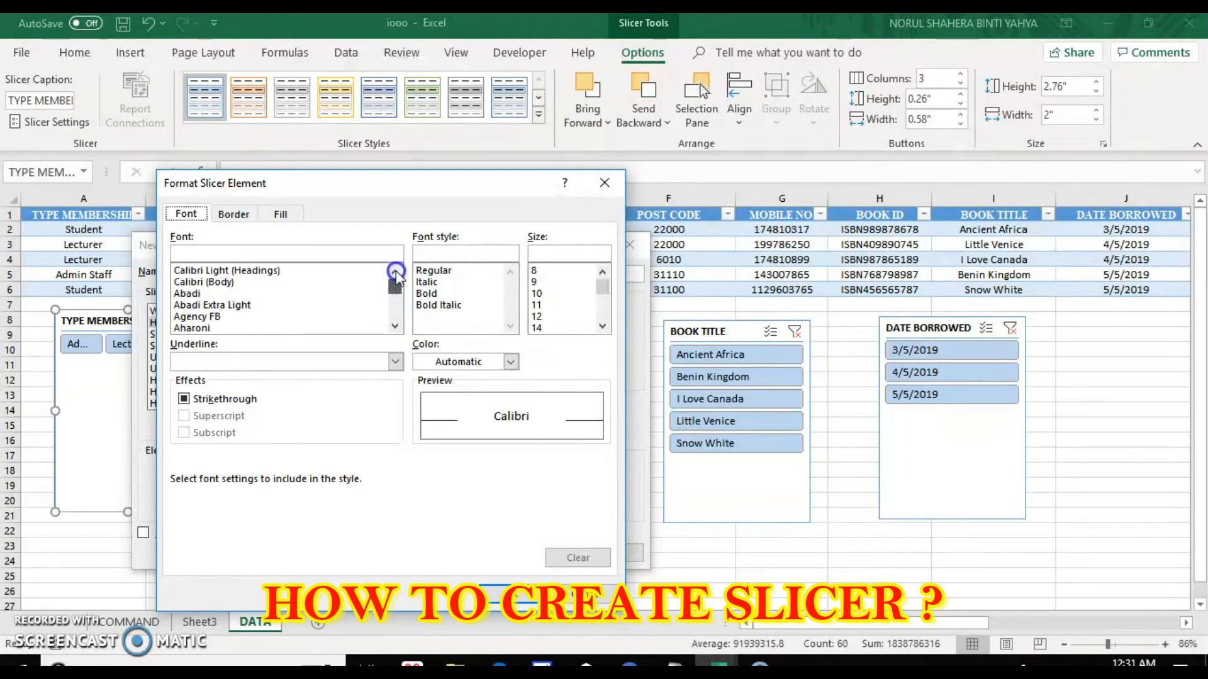
click(224, 215)
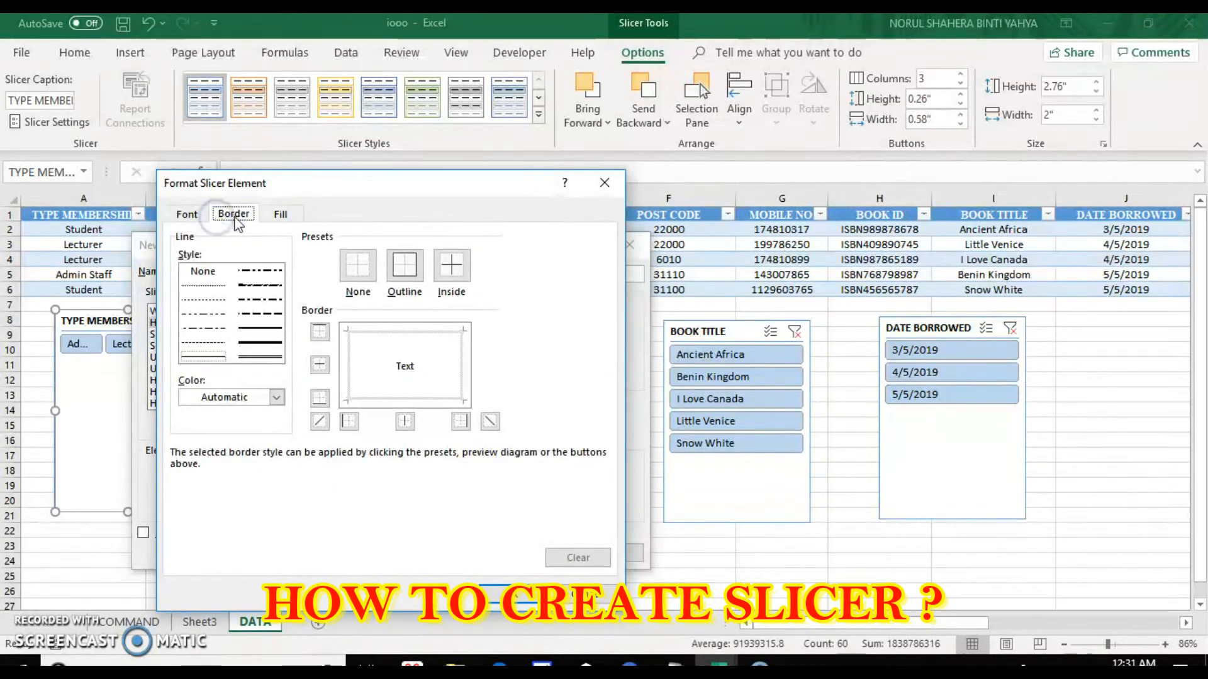
click(278, 216)
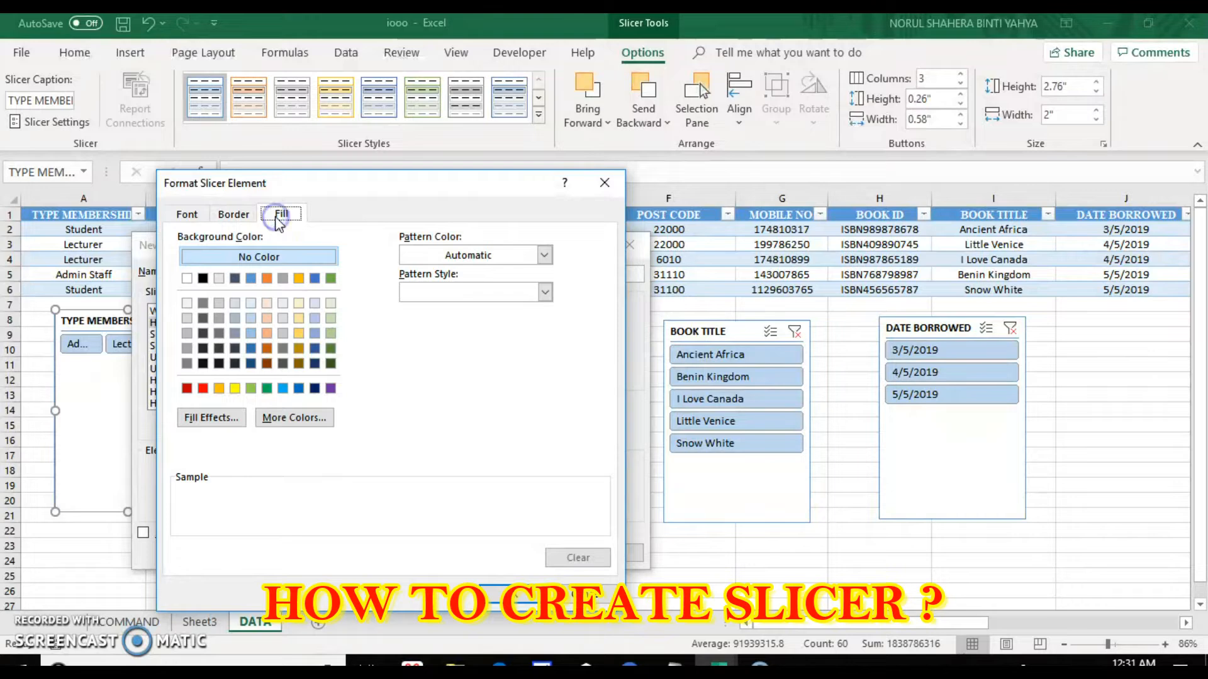
click(189, 214)
click(237, 215)
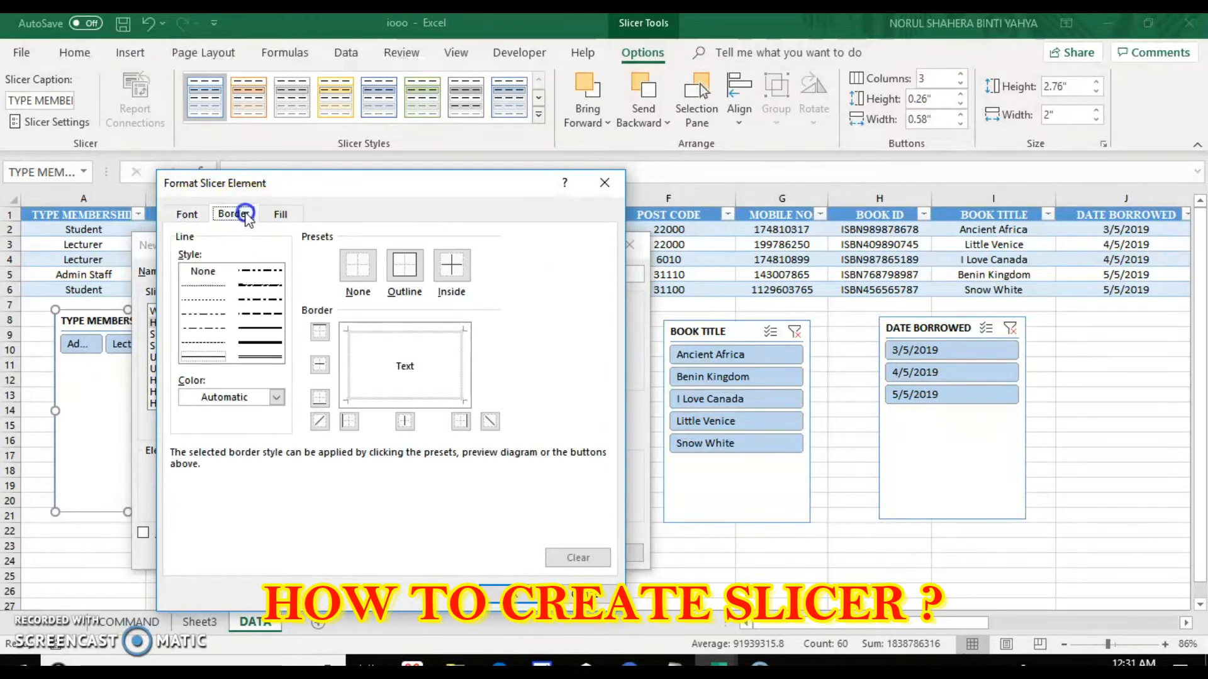
- Give the Header element a solid blue background from the standard colors, save the new slicer style and deselect the slicer
click(277, 214)
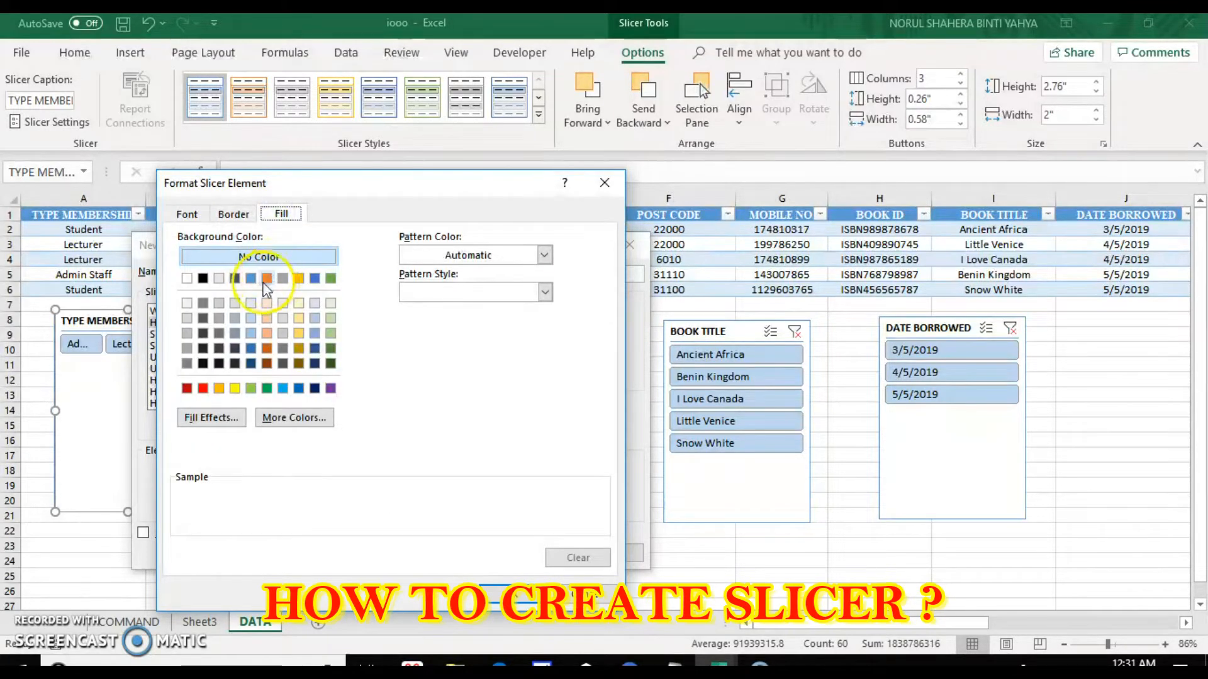
click(299, 388)
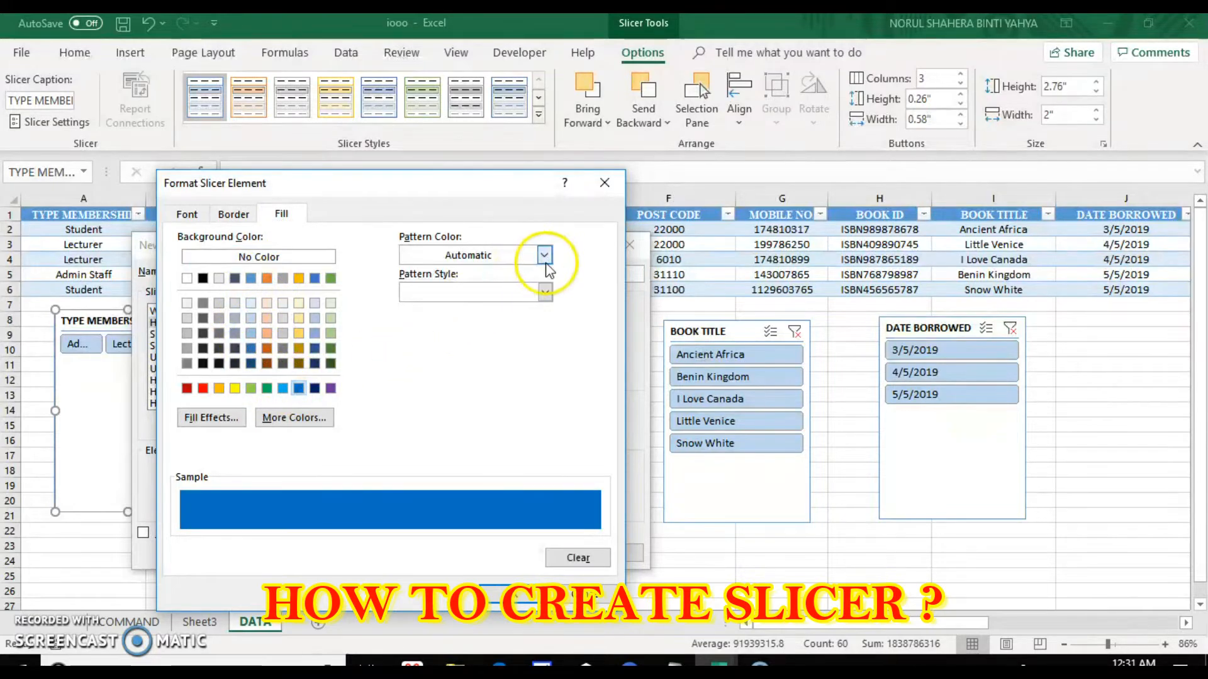
click(496, 597)
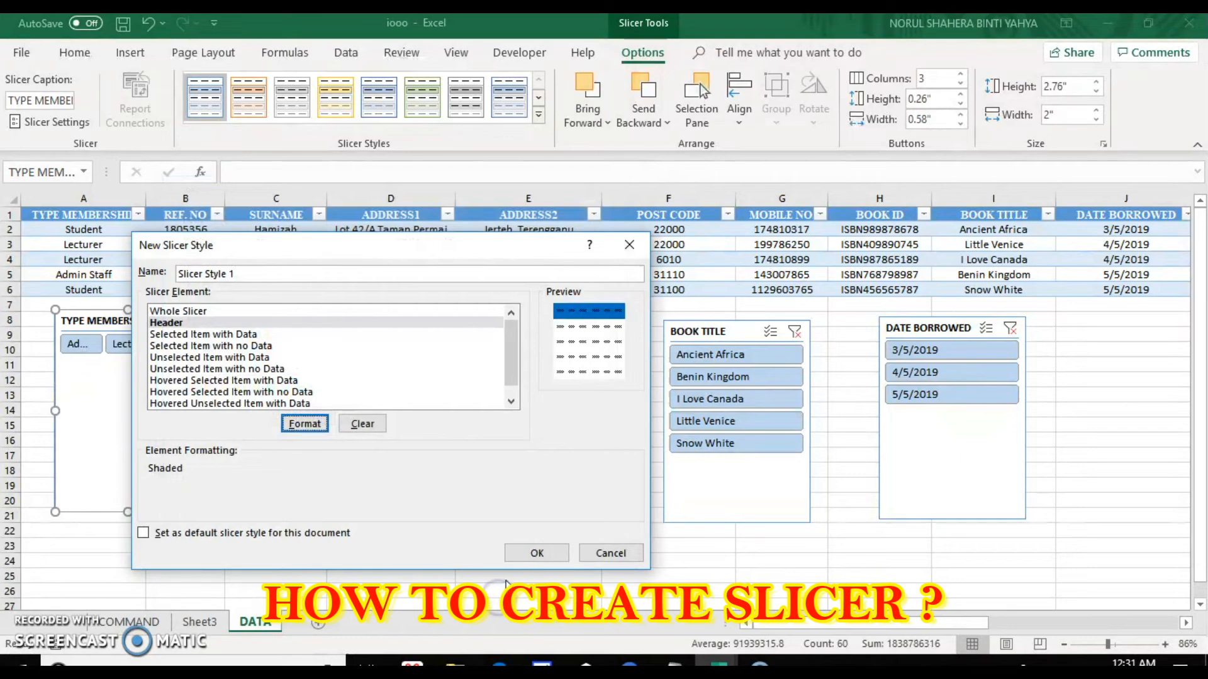
click(521, 561)
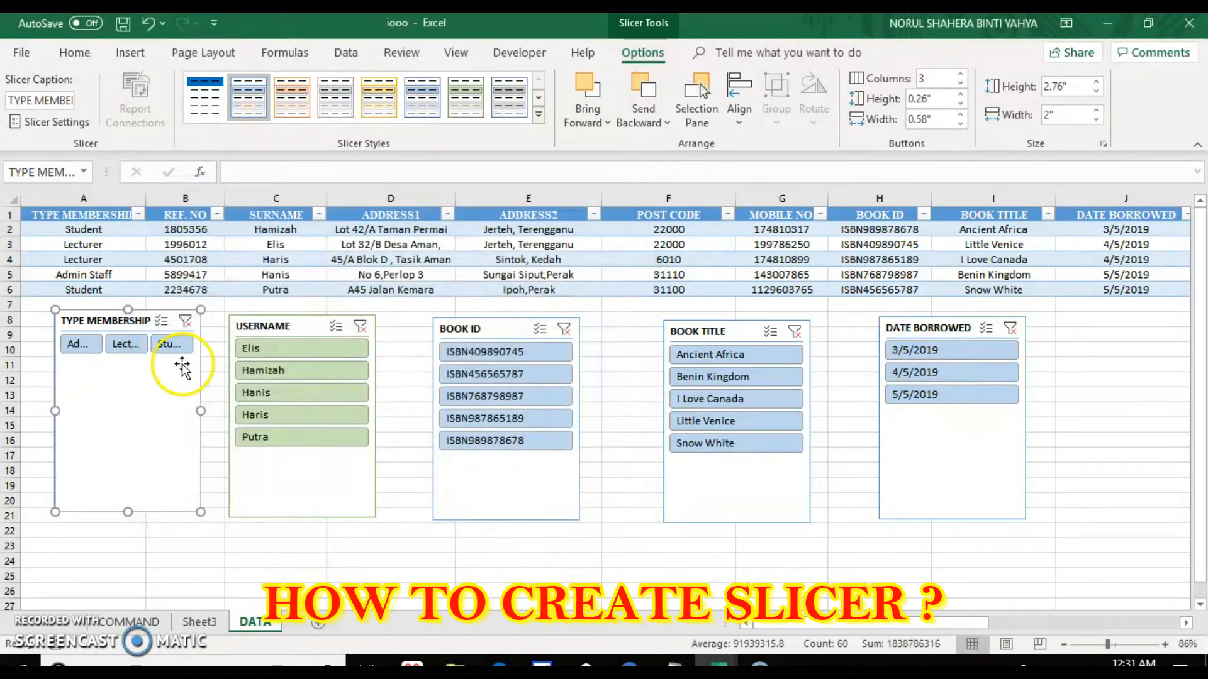
click(177, 558)
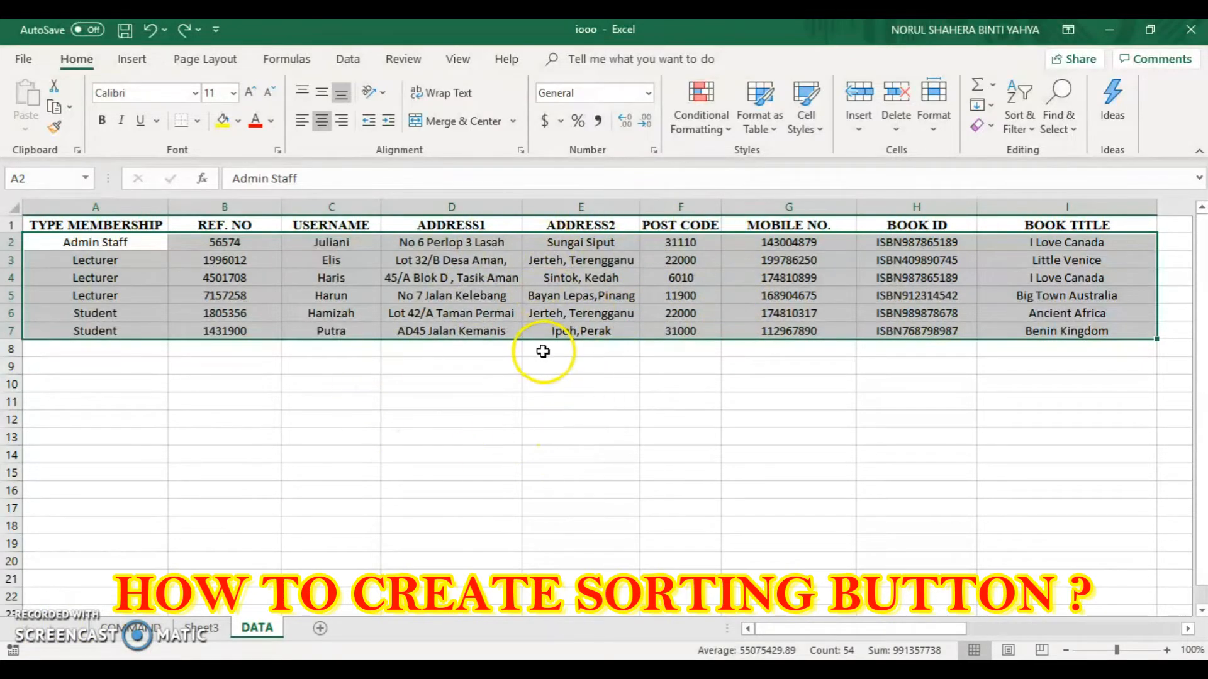
- Open the Quick Access Toolbar customization in the Excel options
click(22, 61)
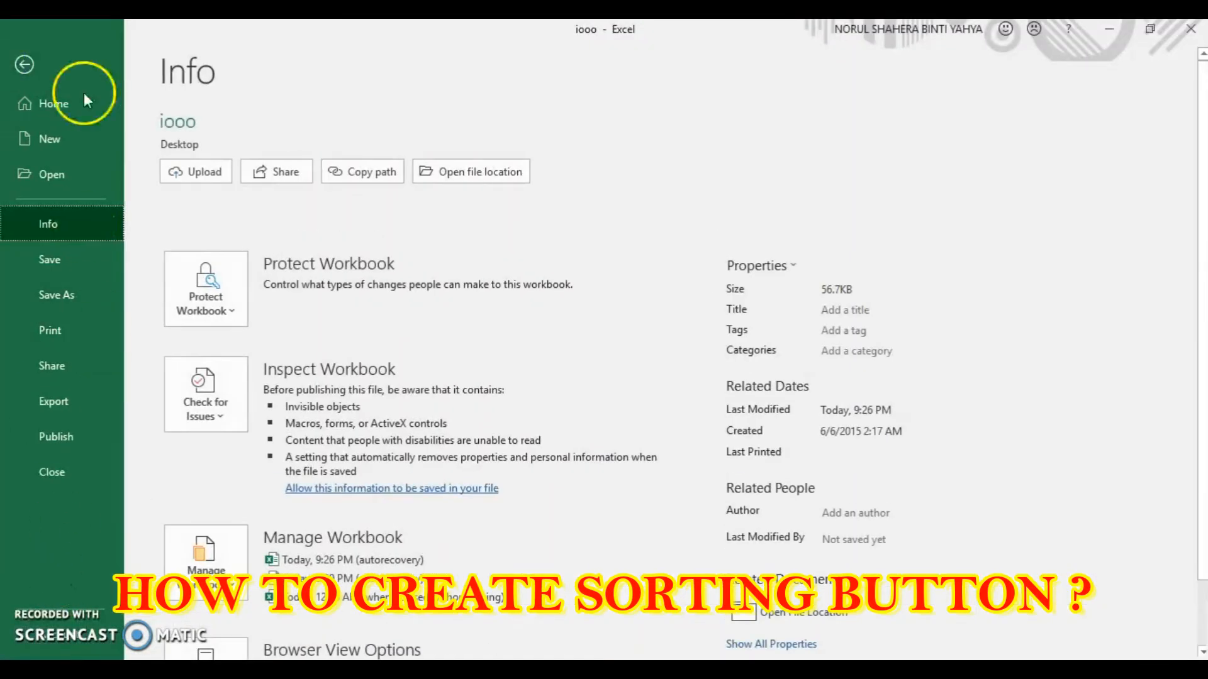
click(80, 104)
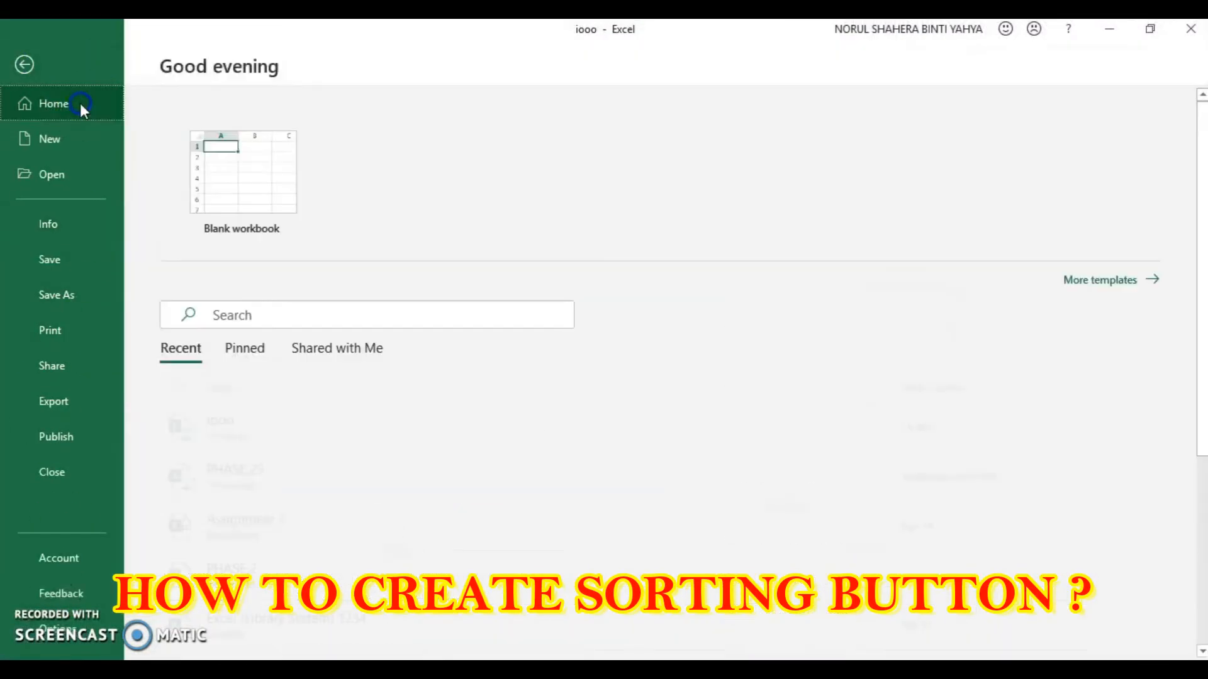
click(59, 640)
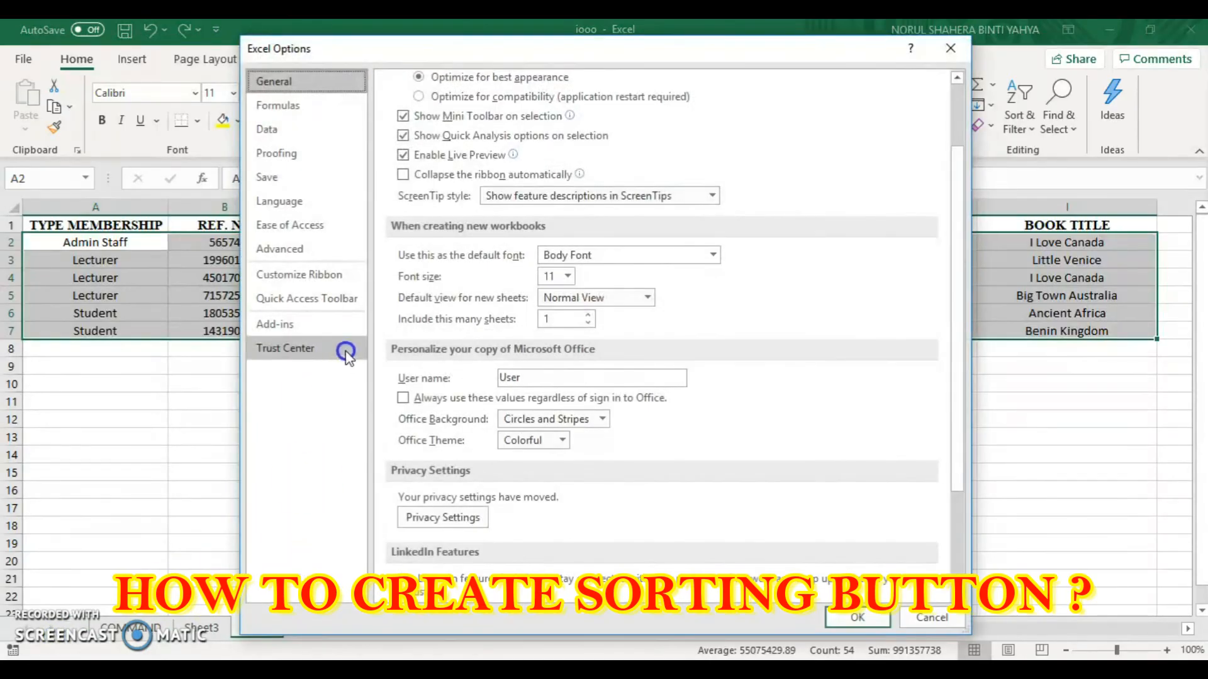
click(345, 298)
click(347, 299)
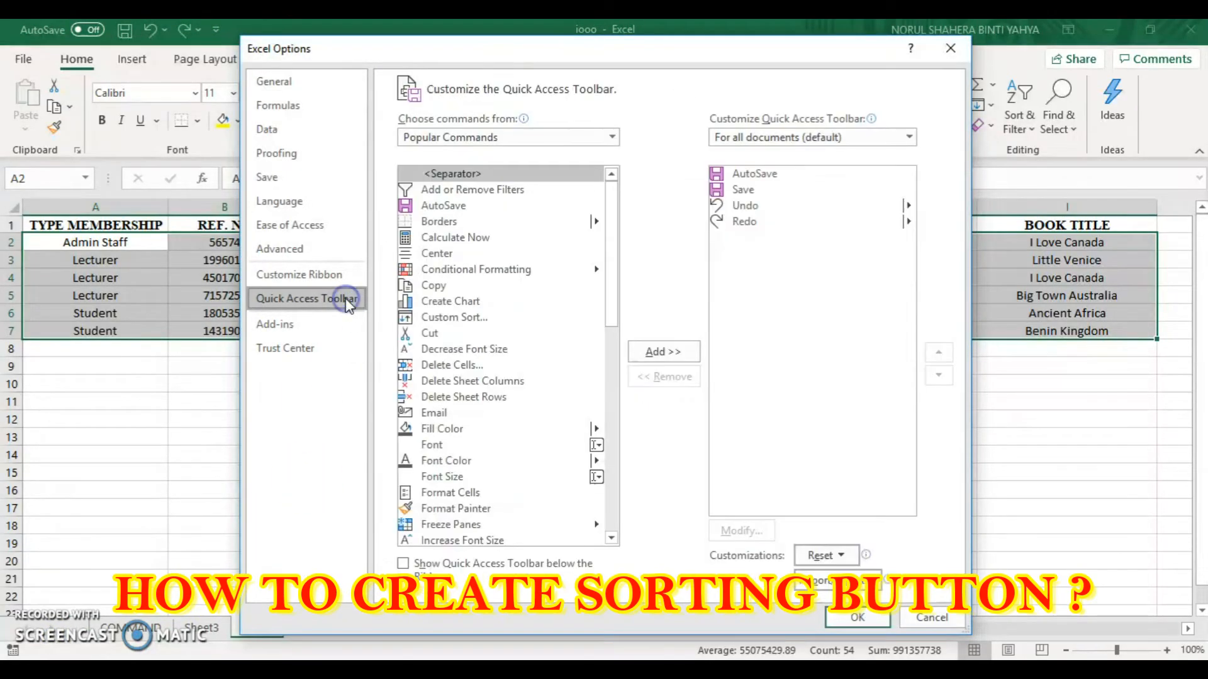
- Add the Sort... command from the Data Tab commands to the Quick Access Toolbar and save the options
click(610, 137)
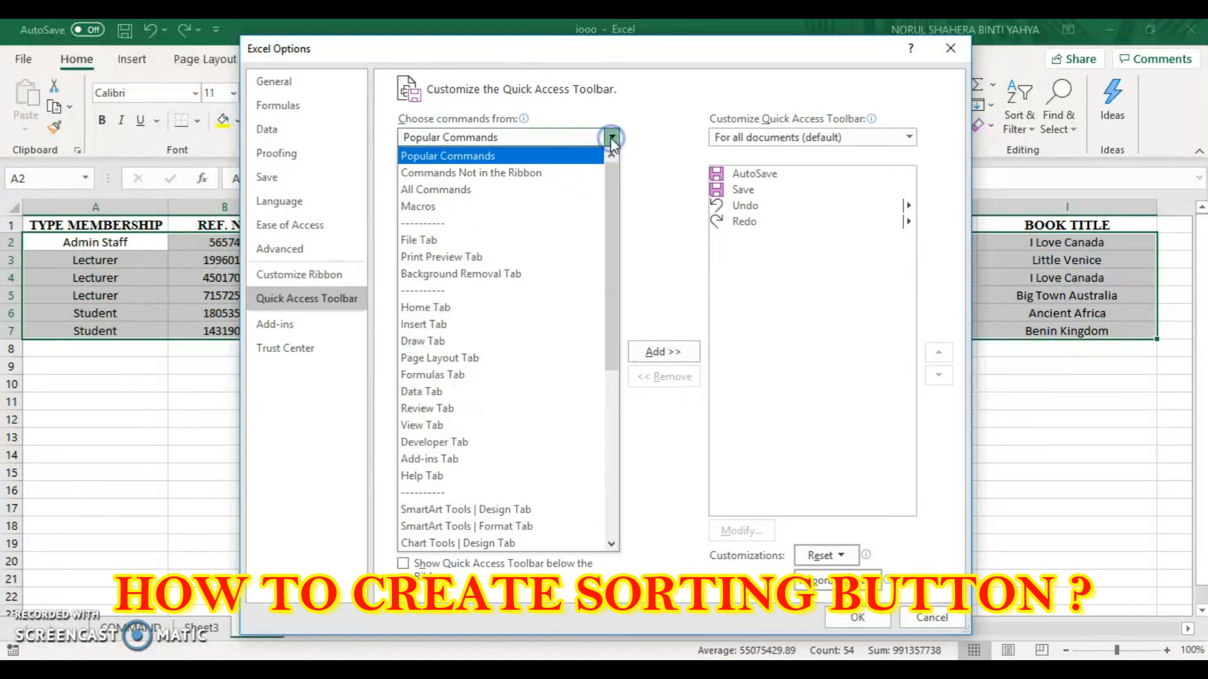
click(480, 392)
drag(615, 228, 620, 480)
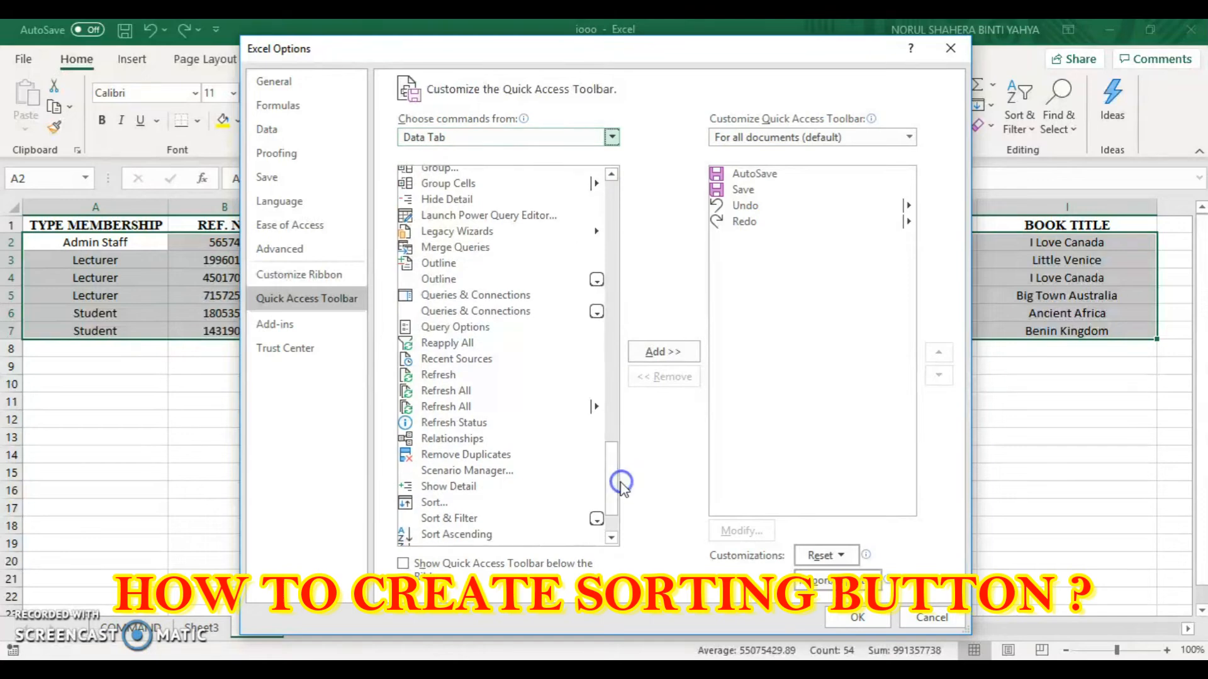
click(534, 502)
click(660, 351)
click(858, 624)
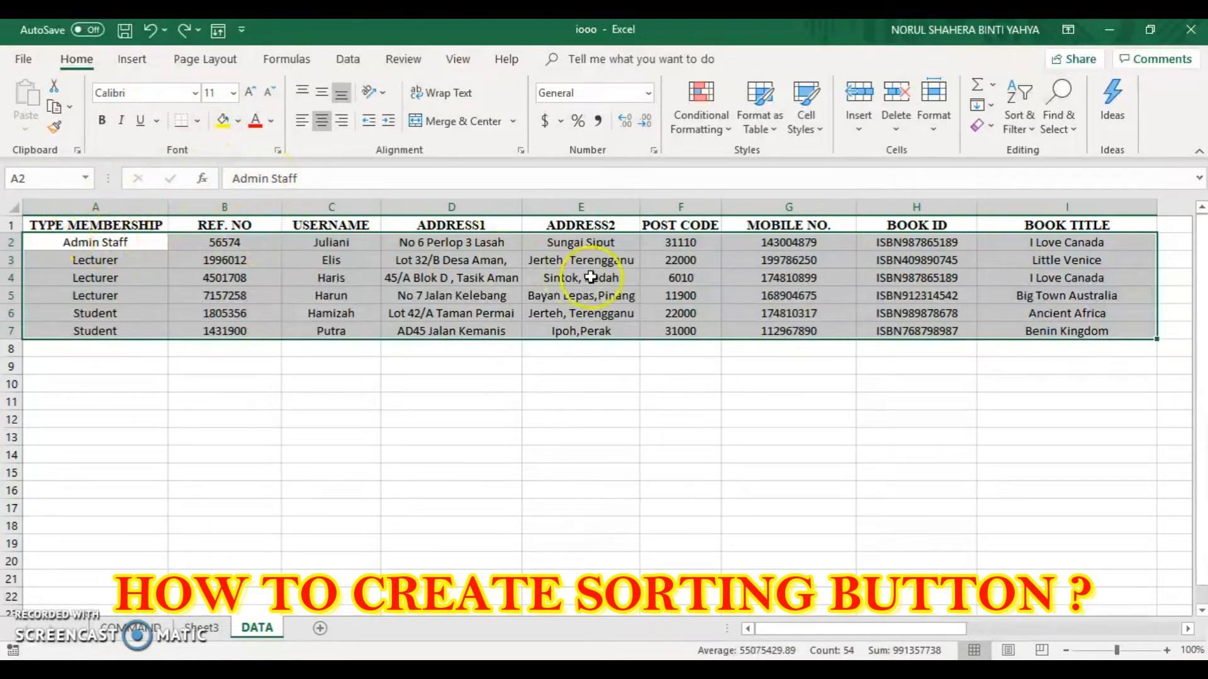
- Open the Sort settings for the range A1:I7 and delete the existing TYPE MEMBERSHIP and USERNAME sort levels
drag(54, 228, 1056, 324)
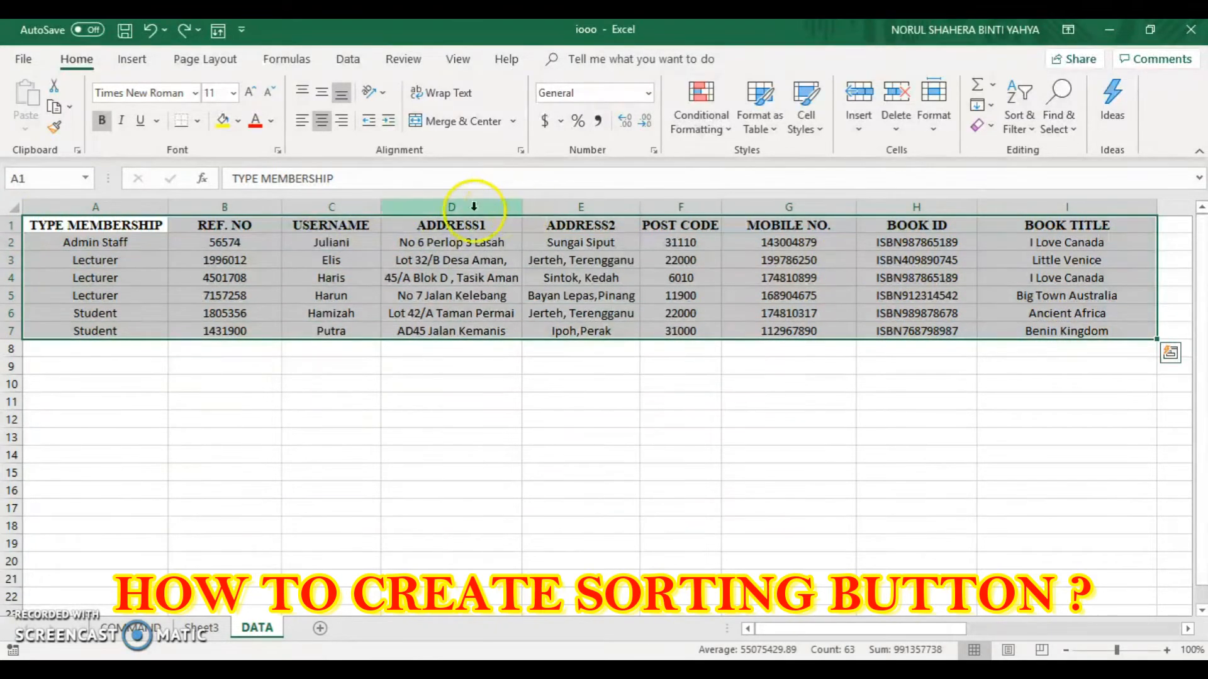
click(218, 30)
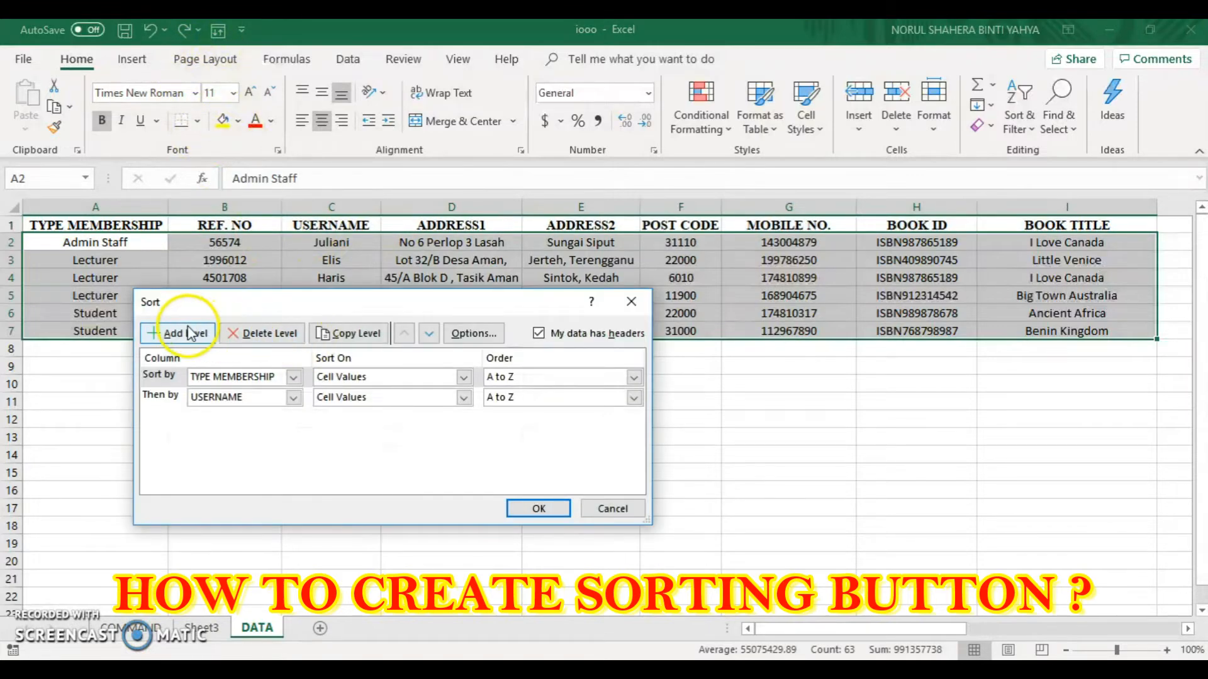
click(234, 339)
click(235, 340)
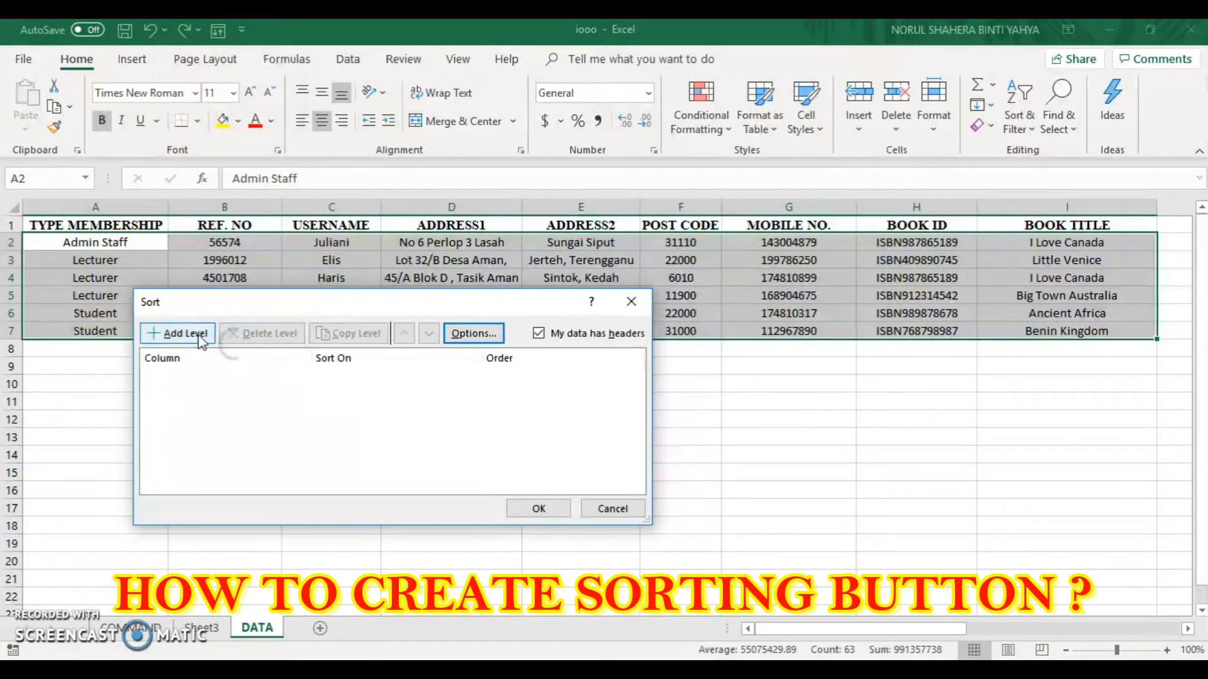
- Add a sort level on the TYPE MEMBERSHIP column, using cell values in A to Z order
click(182, 337)
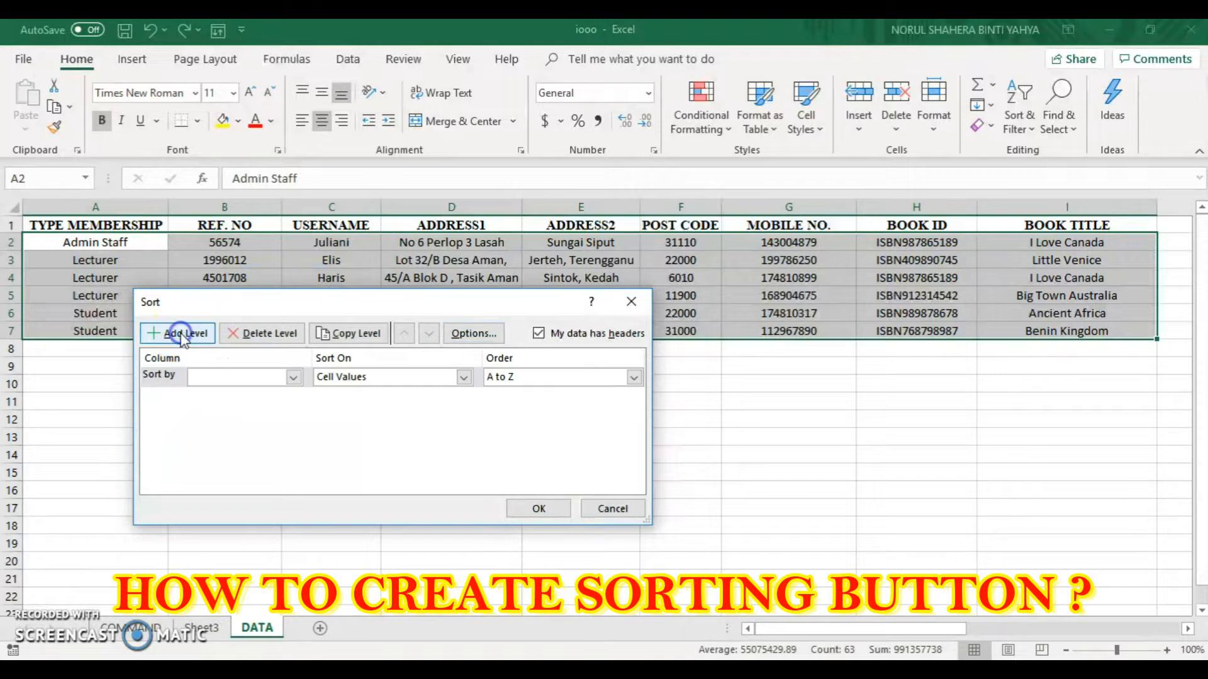
click(293, 377)
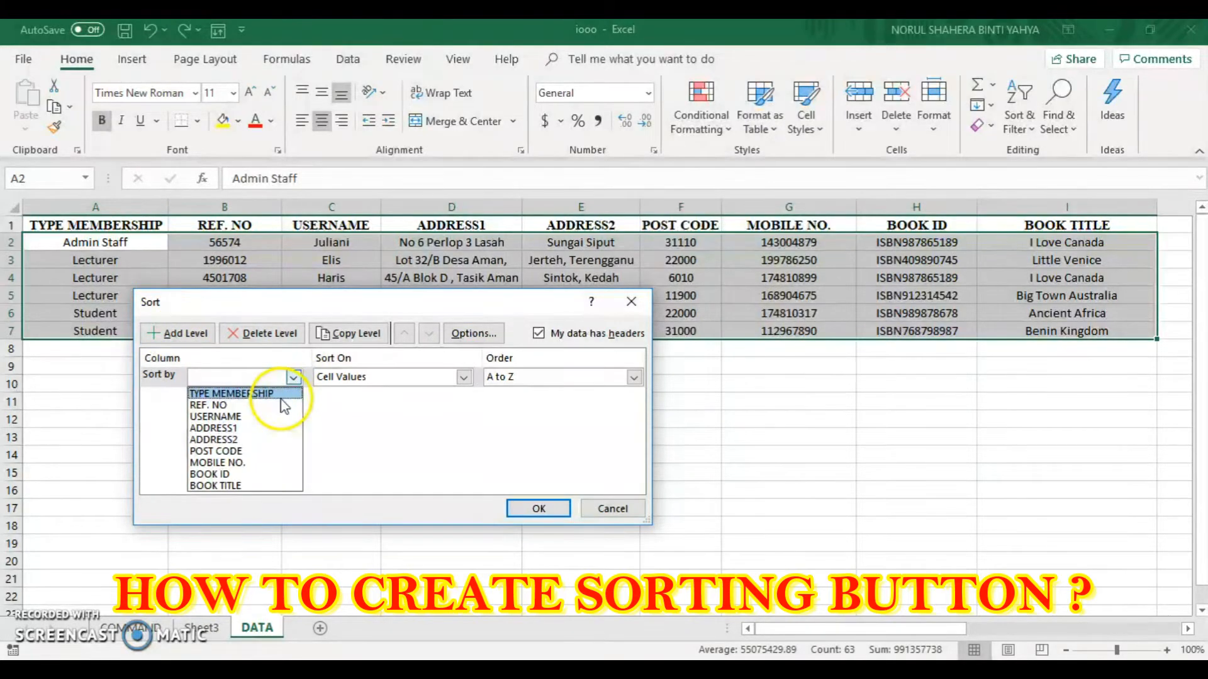
click(281, 395)
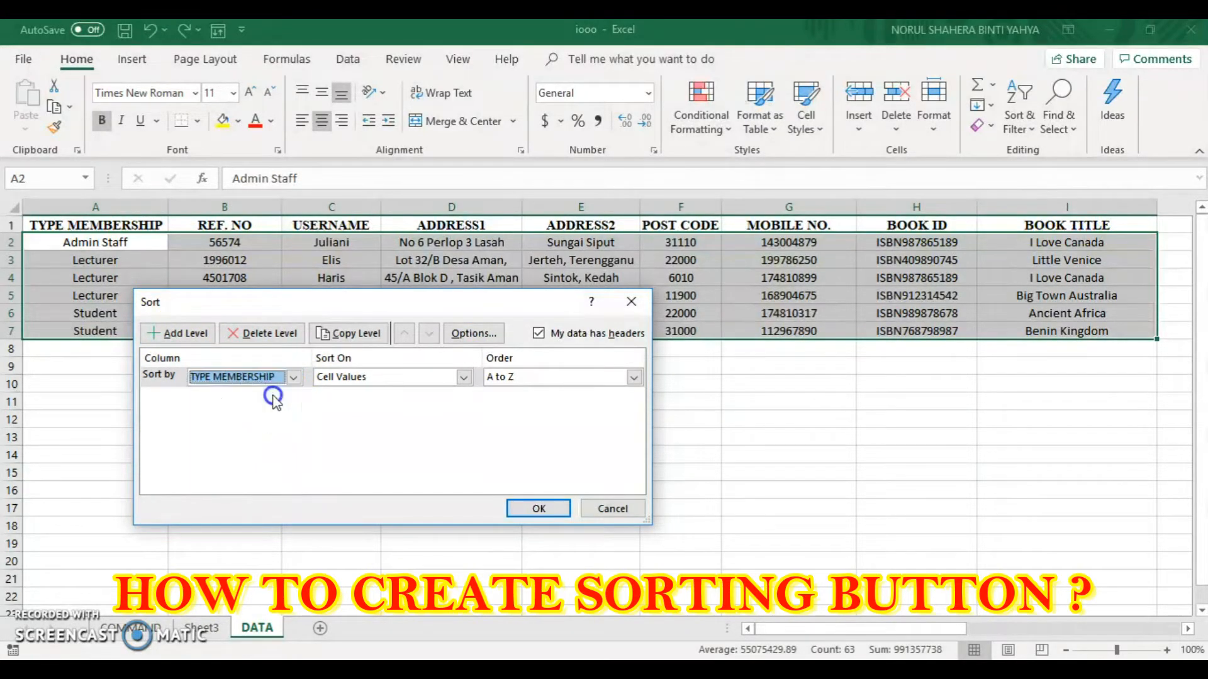
- Add a second sort level on the USERNAME column, using cell values in A to Z order, and apply the sort
click(180, 332)
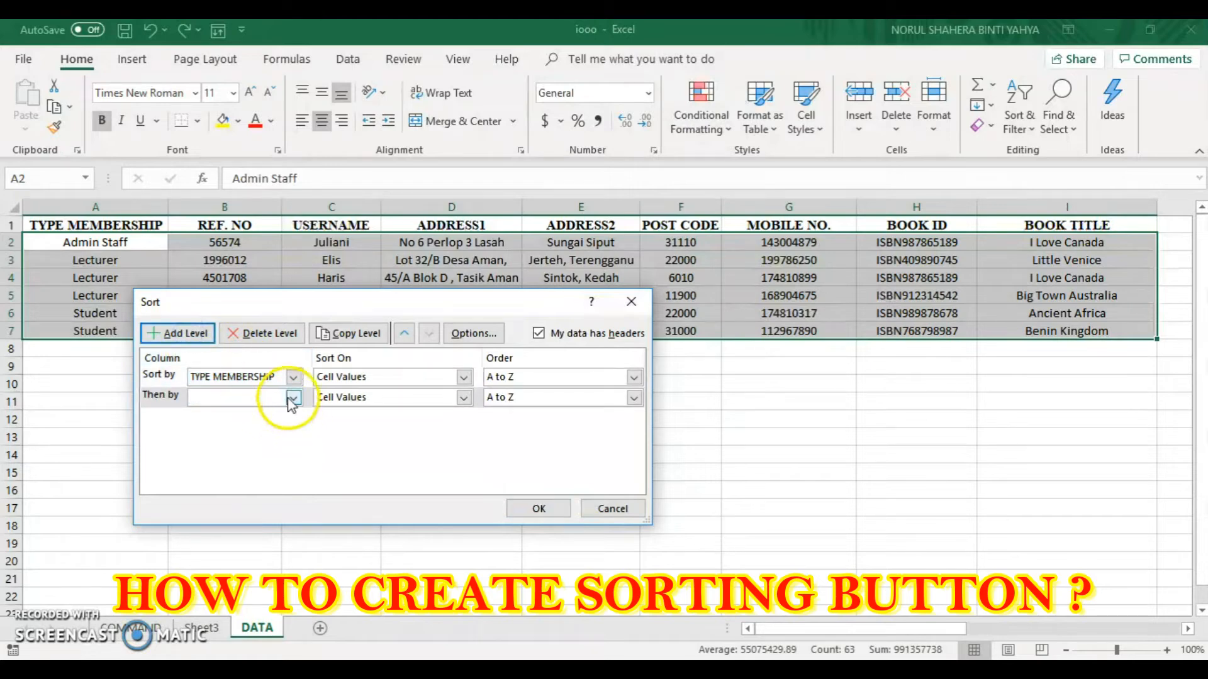
click(293, 397)
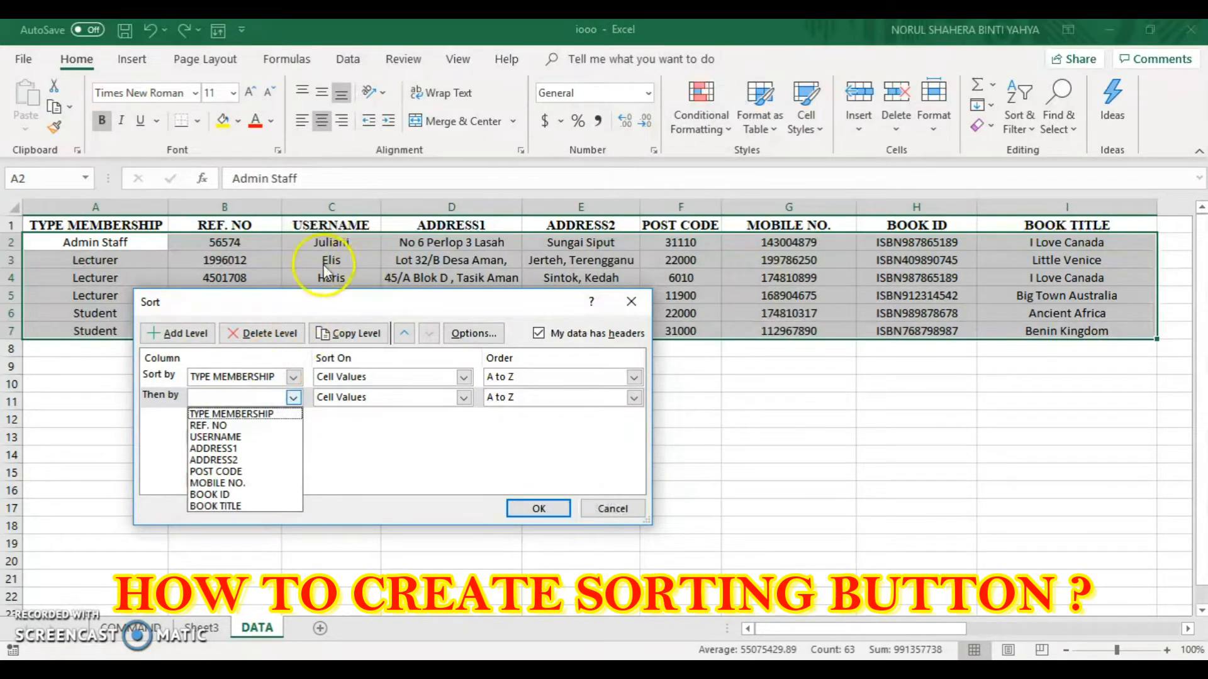
click(235, 436)
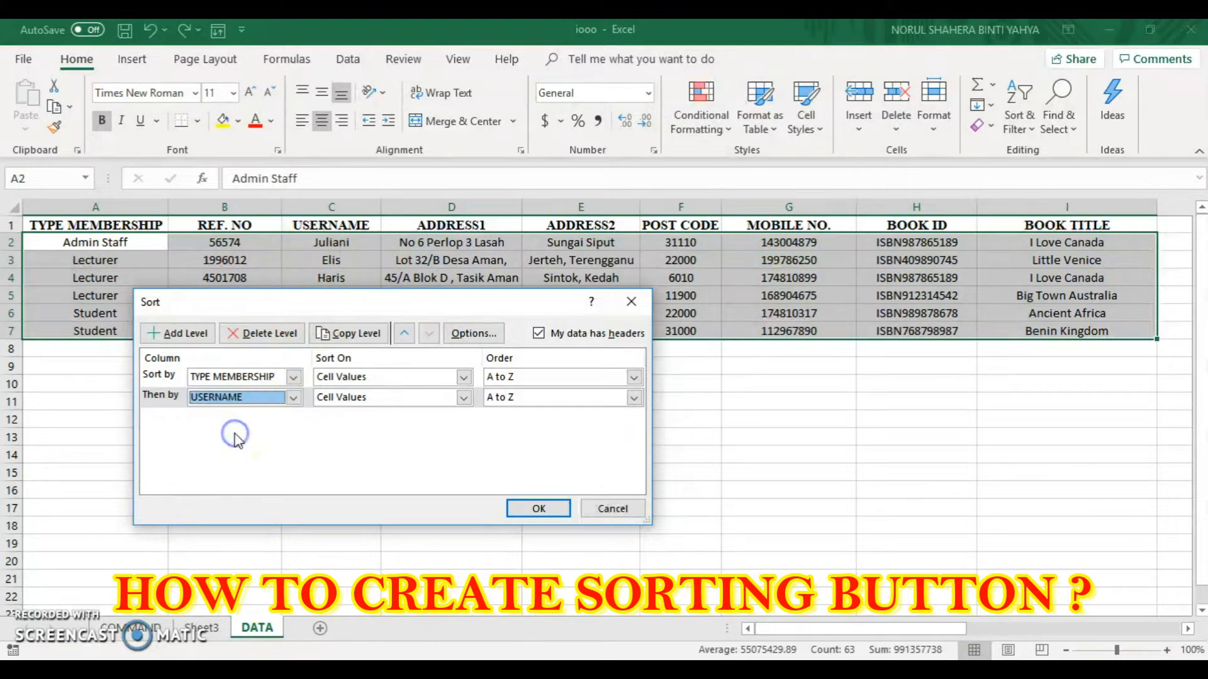
click(557, 507)
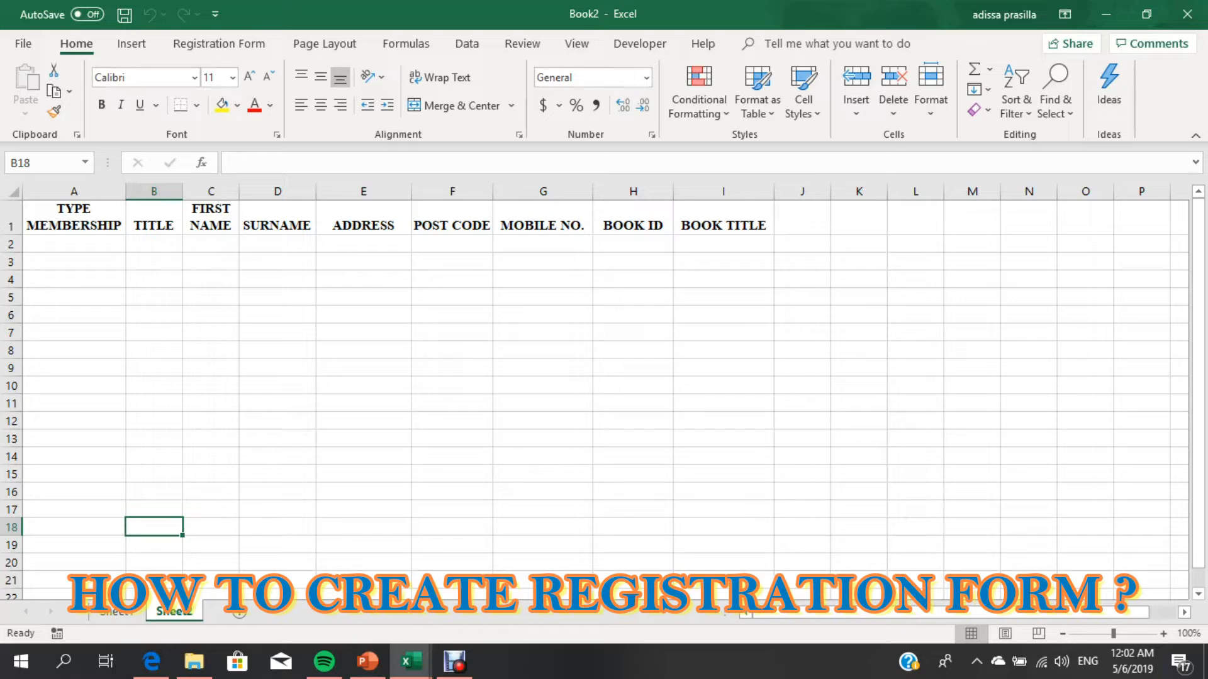
- Convert the heading row A1:I1, from TYPE MEMBERSHIP to BOOK TITLE, into a table with headers
drag(73, 217, 633, 217)
drag(723, 218, 724, 218)
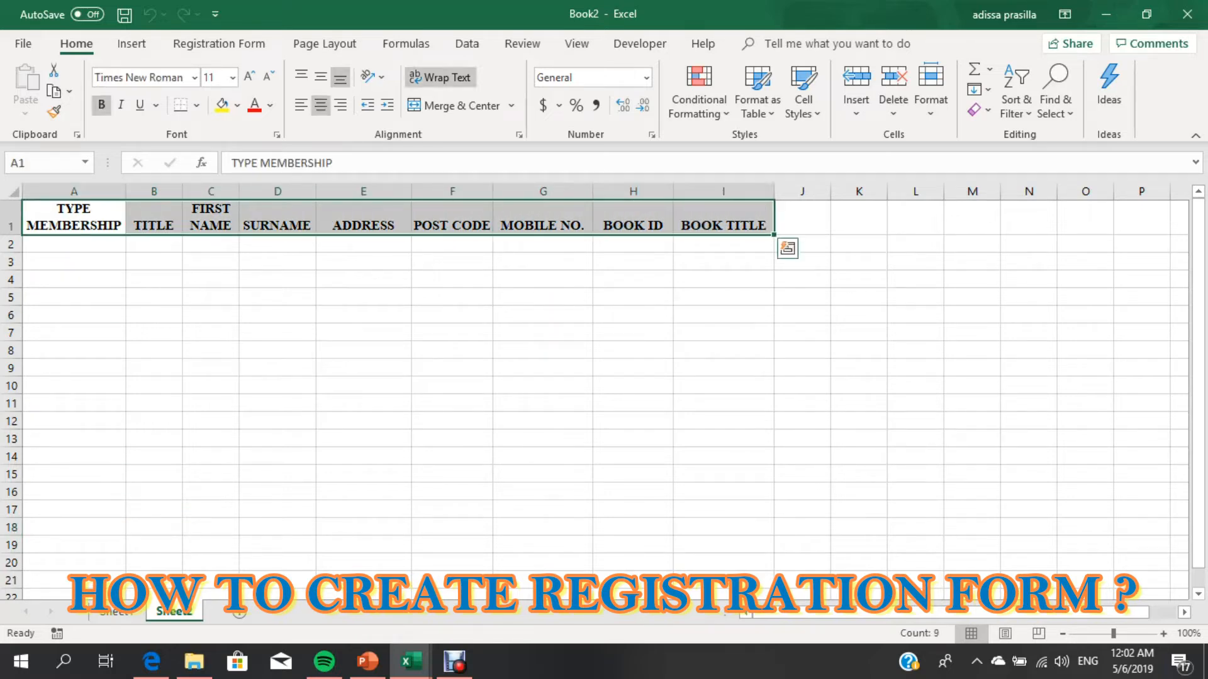
click(131, 44)
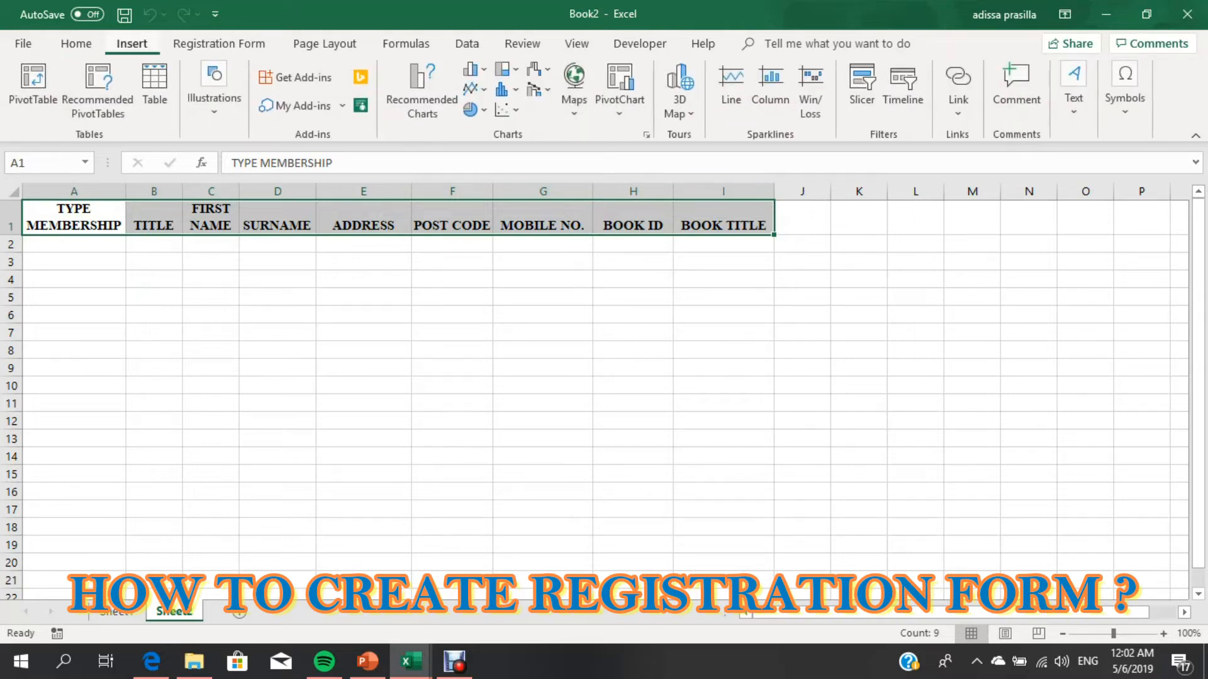
click(155, 84)
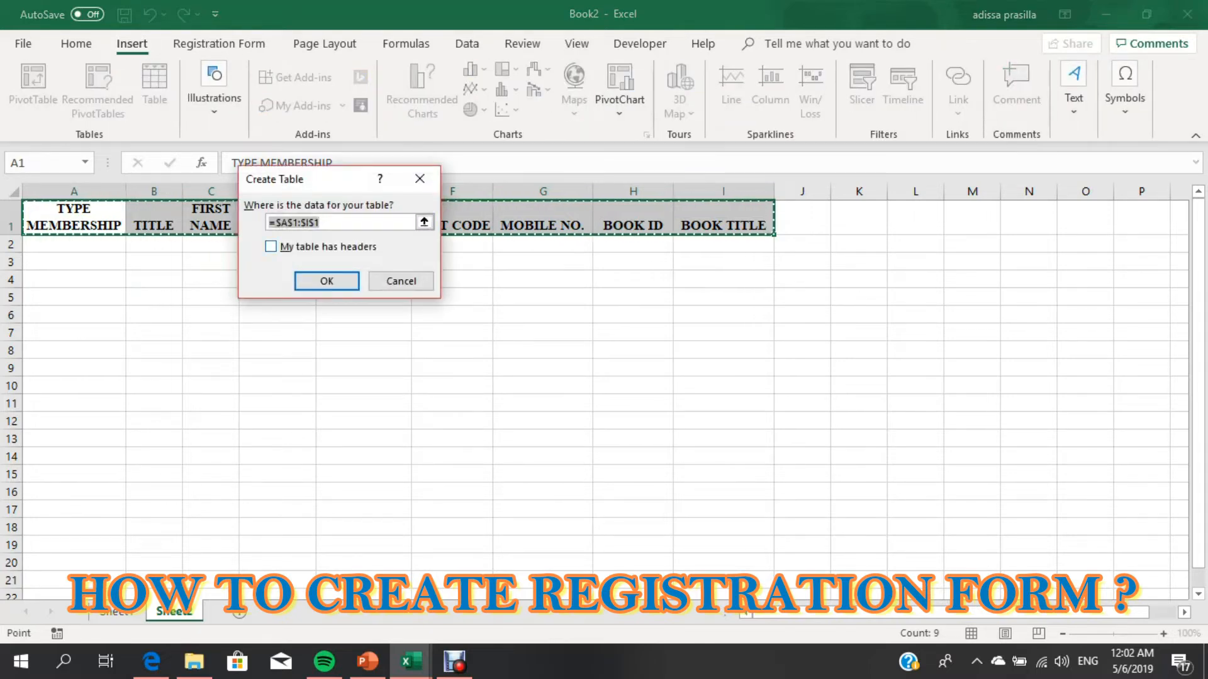
click(271, 246)
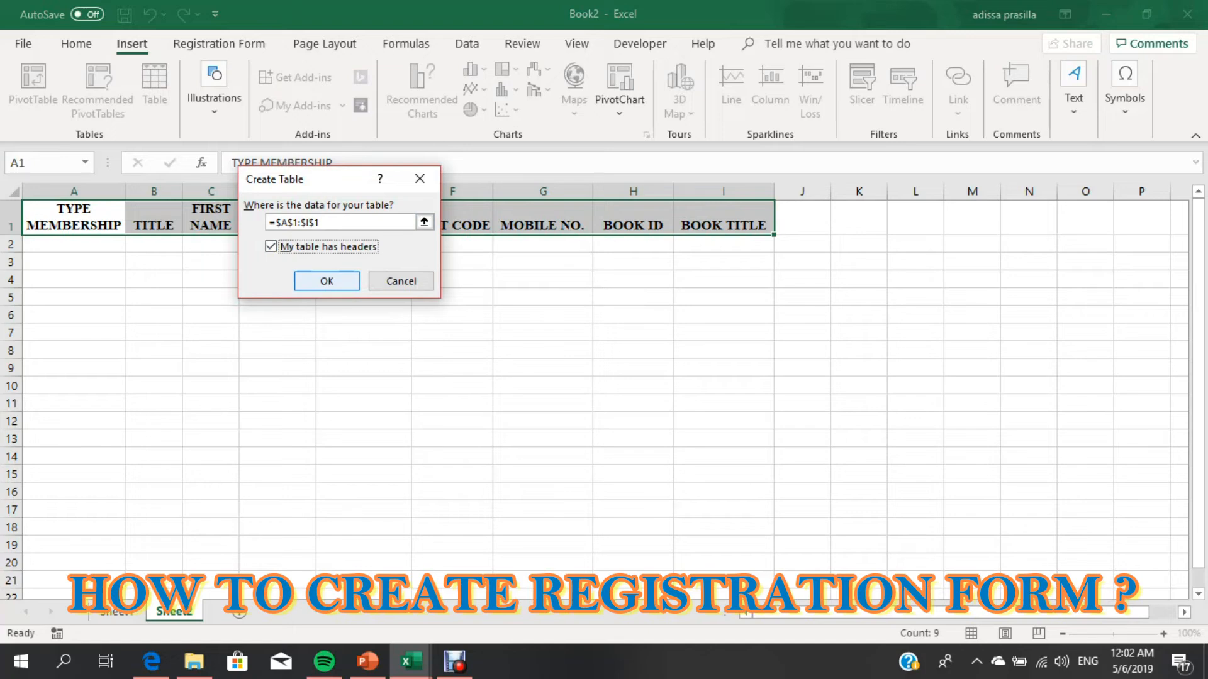
click(327, 280)
click(286, 261)
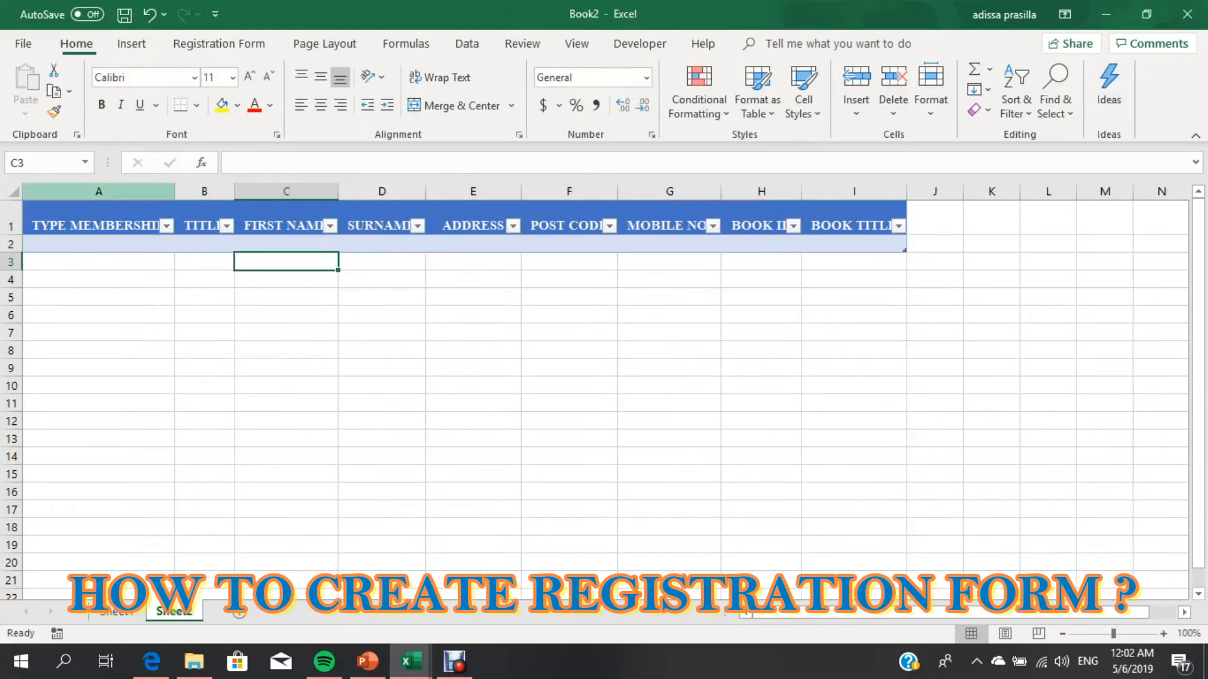
- Widen the TITLE, FIRST NAME, POST CODE, MOBILE NO., BOOK ID and BOOK TITLE columns so their headings fit
drag(174, 192, 286, 192)
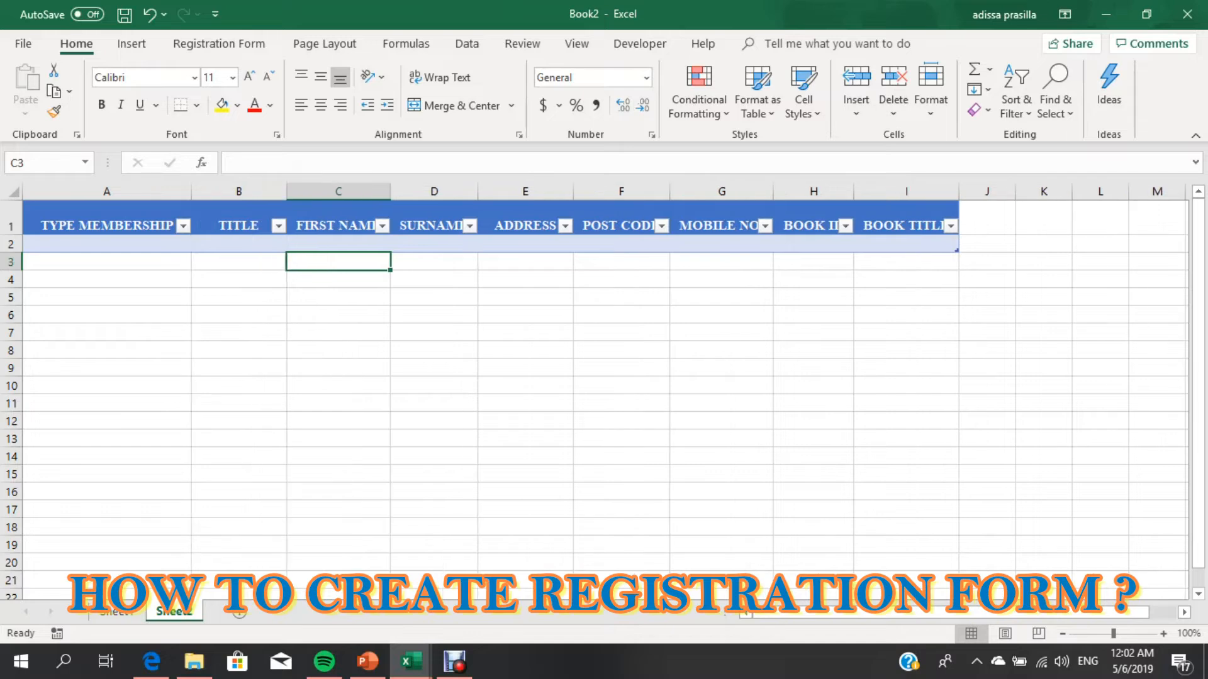
drag(390, 192, 416, 192)
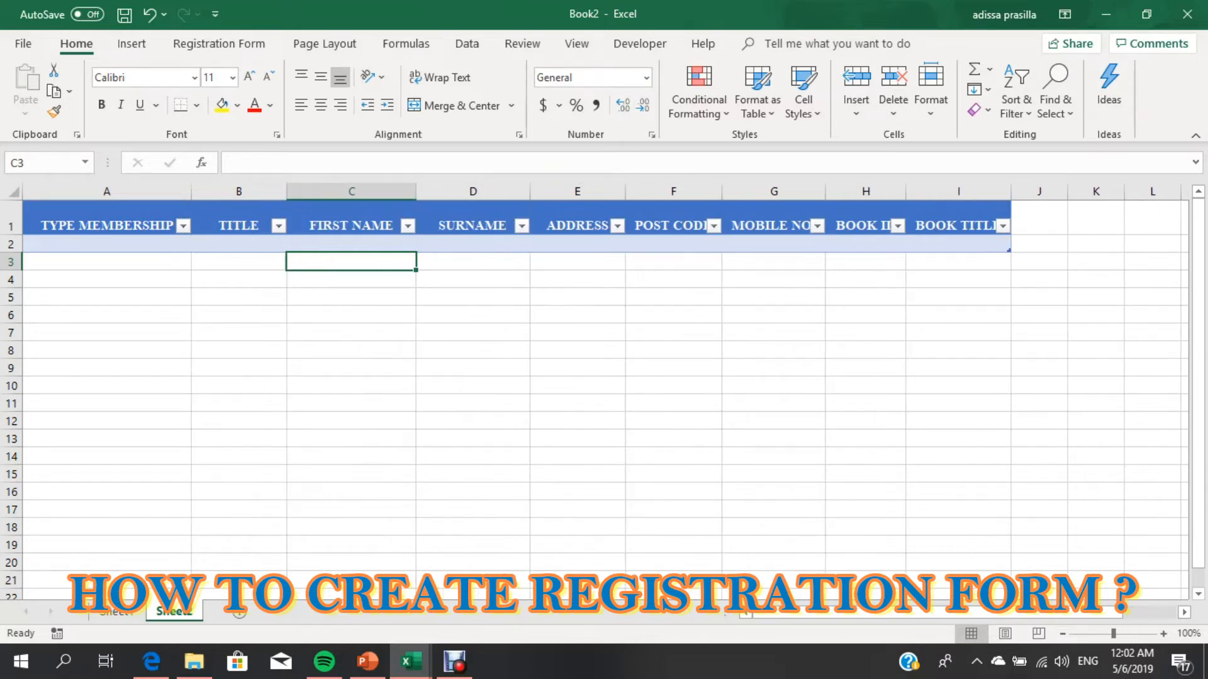
drag(721, 192, 743, 192)
drag(848, 192, 879, 192)
drag(960, 192, 985, 192)
drag(1090, 192, 1106, 192)
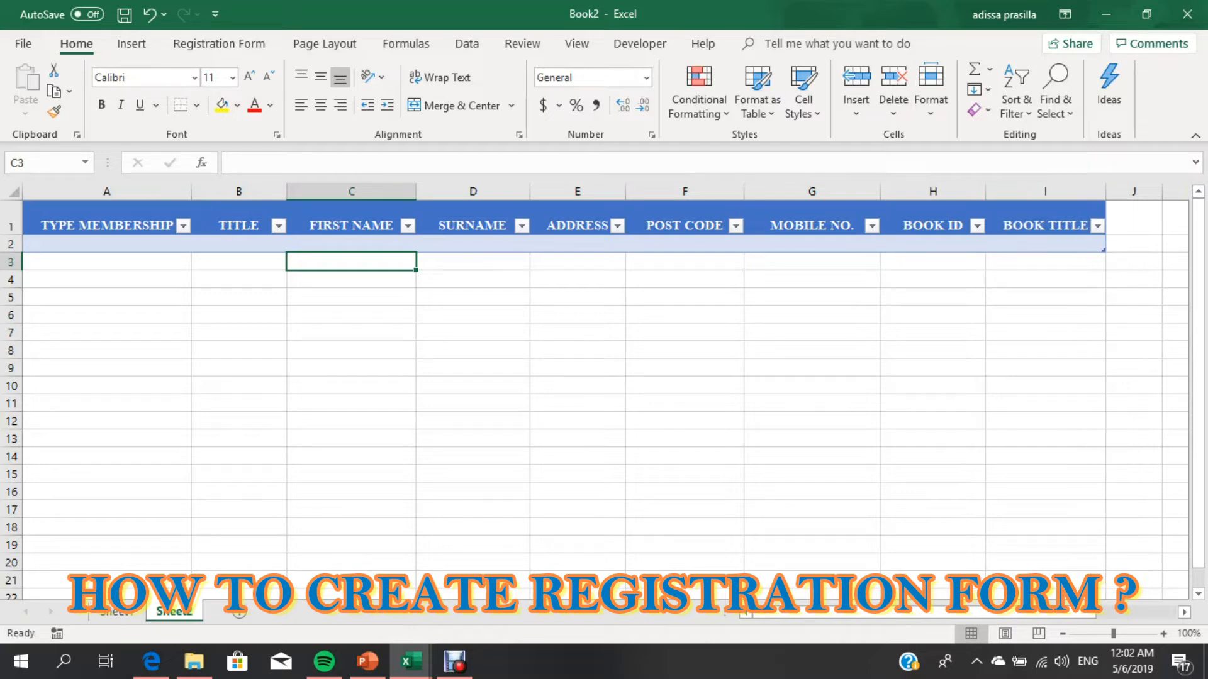
- Select the empty TITLE cell B2 in the table and open the ribbon customization in the Excel options
click(239, 245)
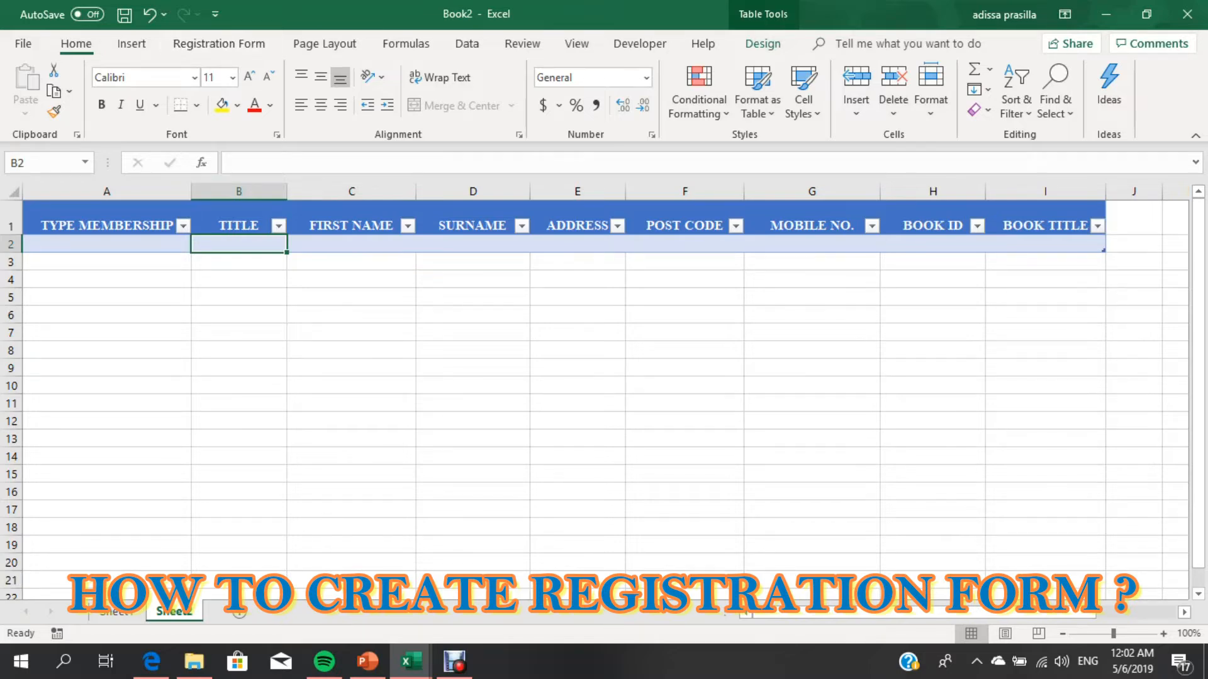
click(219, 44)
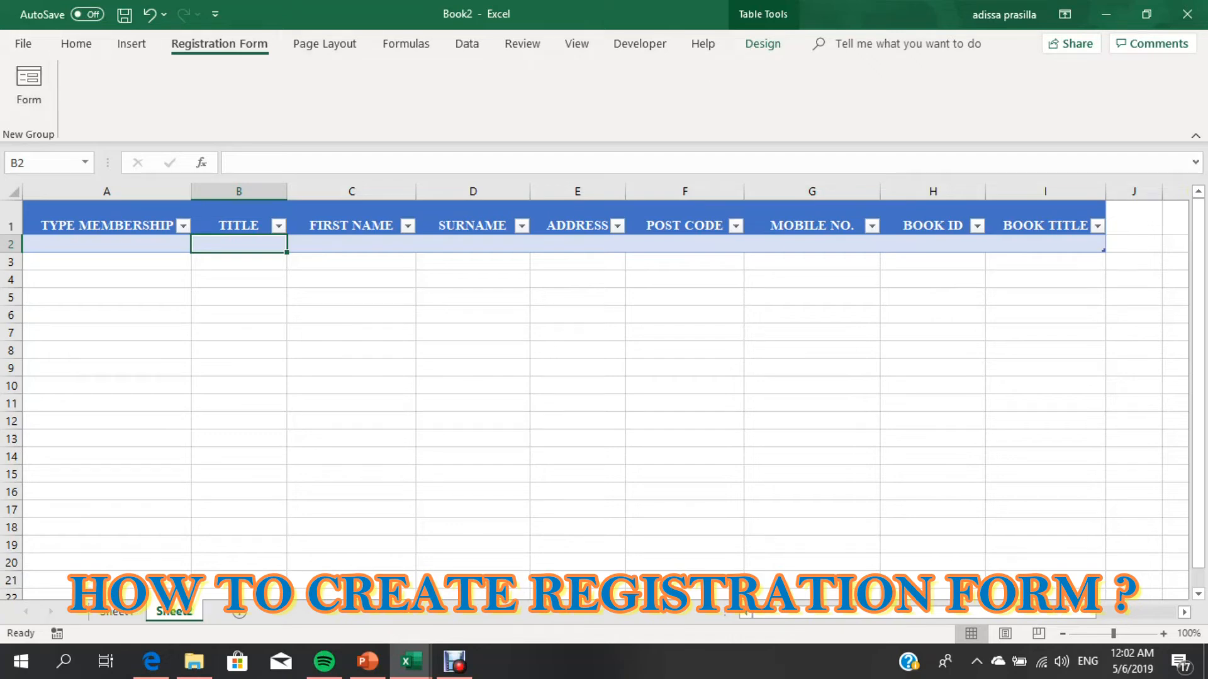
click(24, 43)
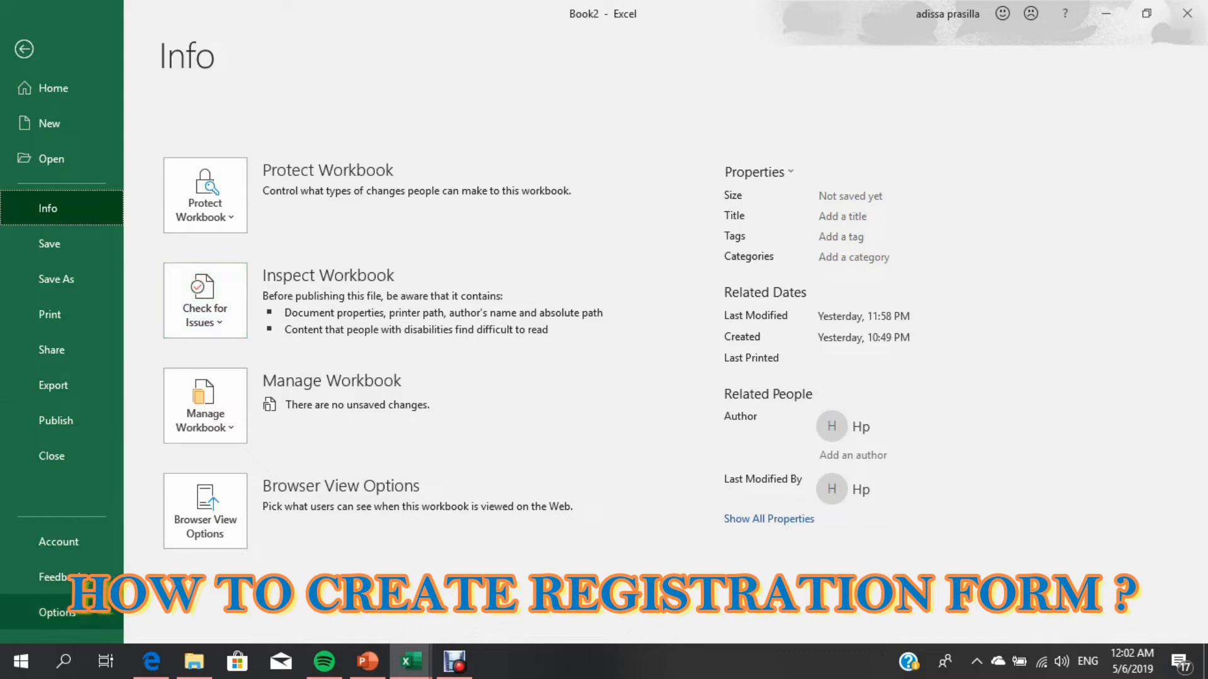
click(57, 612)
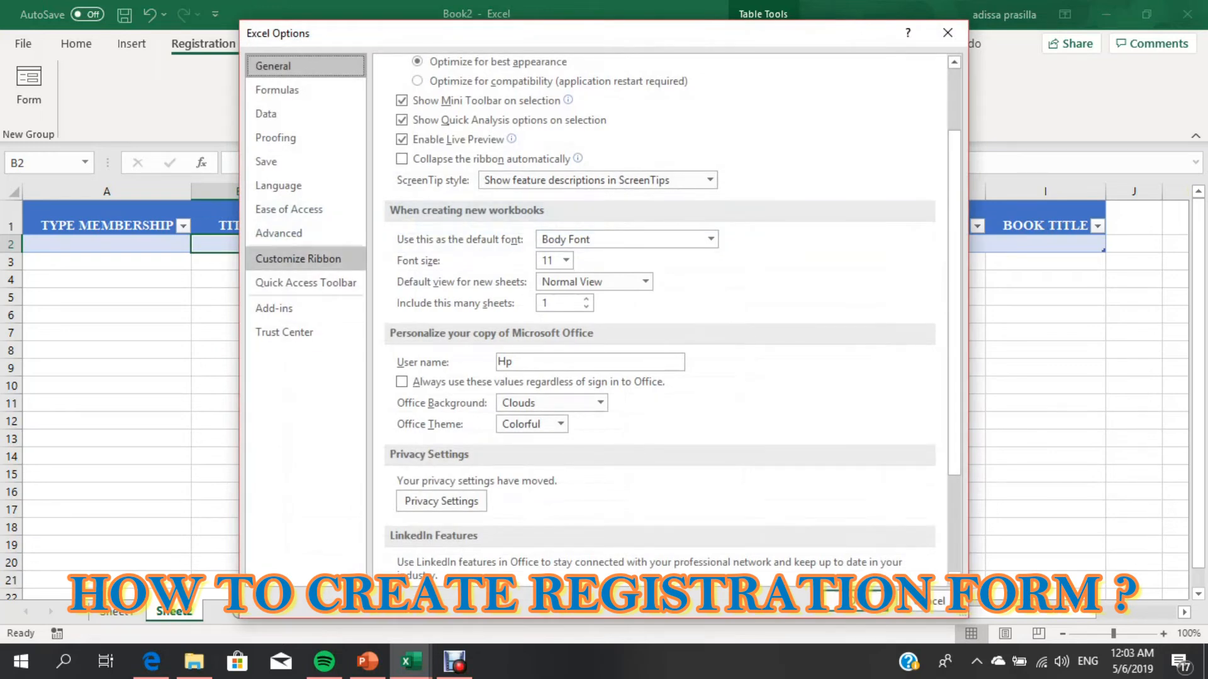
click(298, 258)
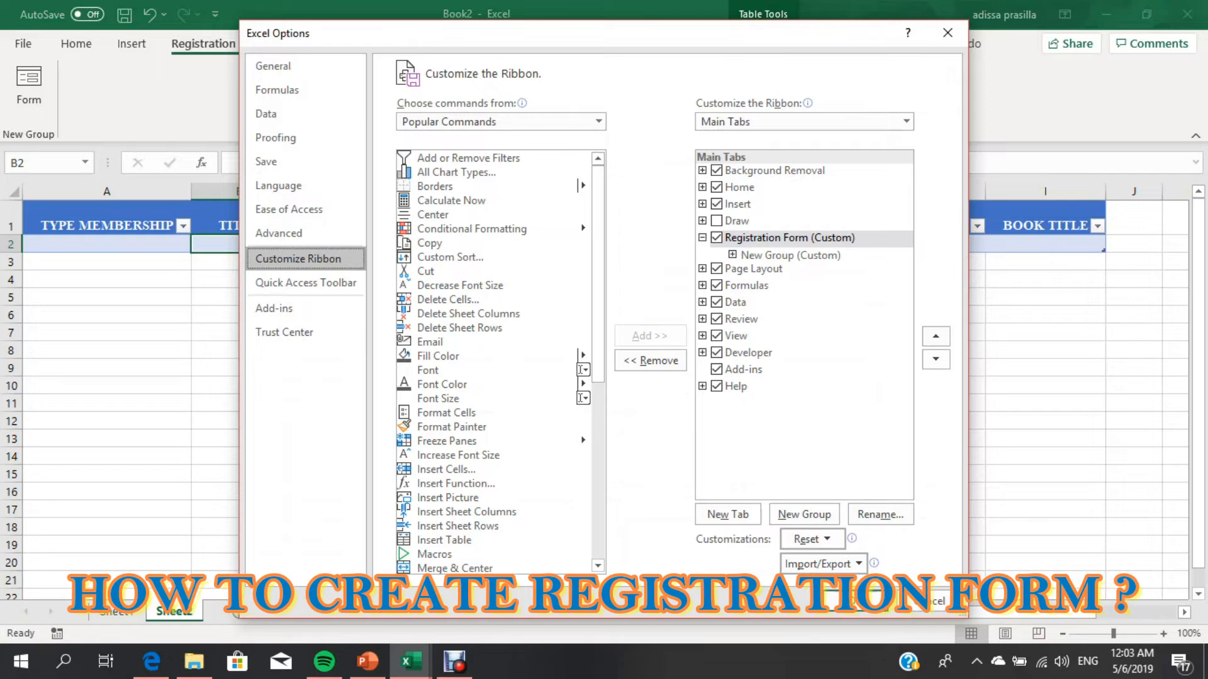
- Try to add the Form... command from Commands Not in the Ribbon directly to the Registration Form custom tab
click(598, 121)
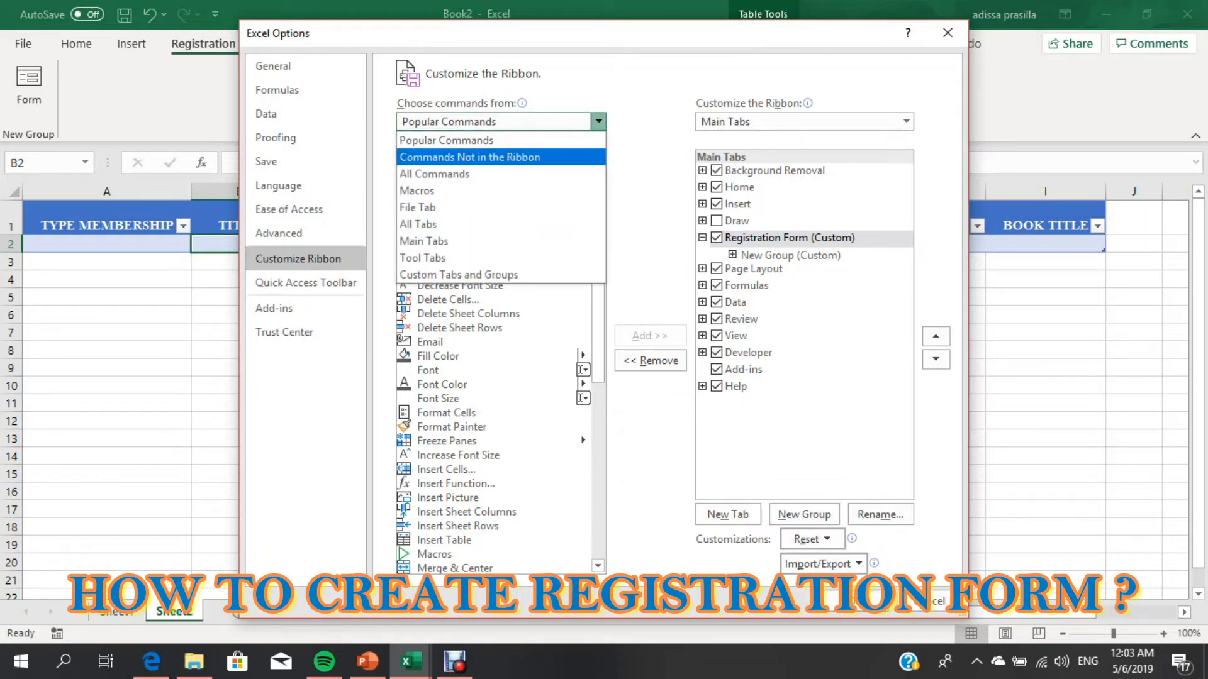
click(469, 156)
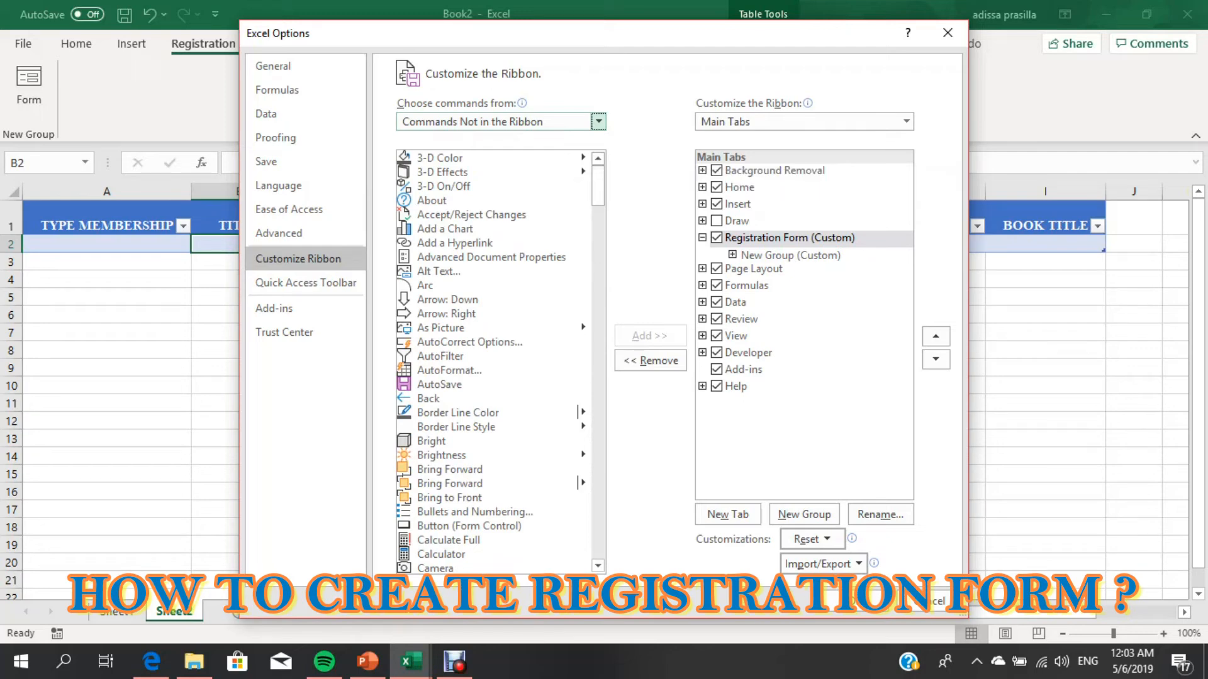
scroll(500, 361, down, 5)
scroll(500, 362, down, 1)
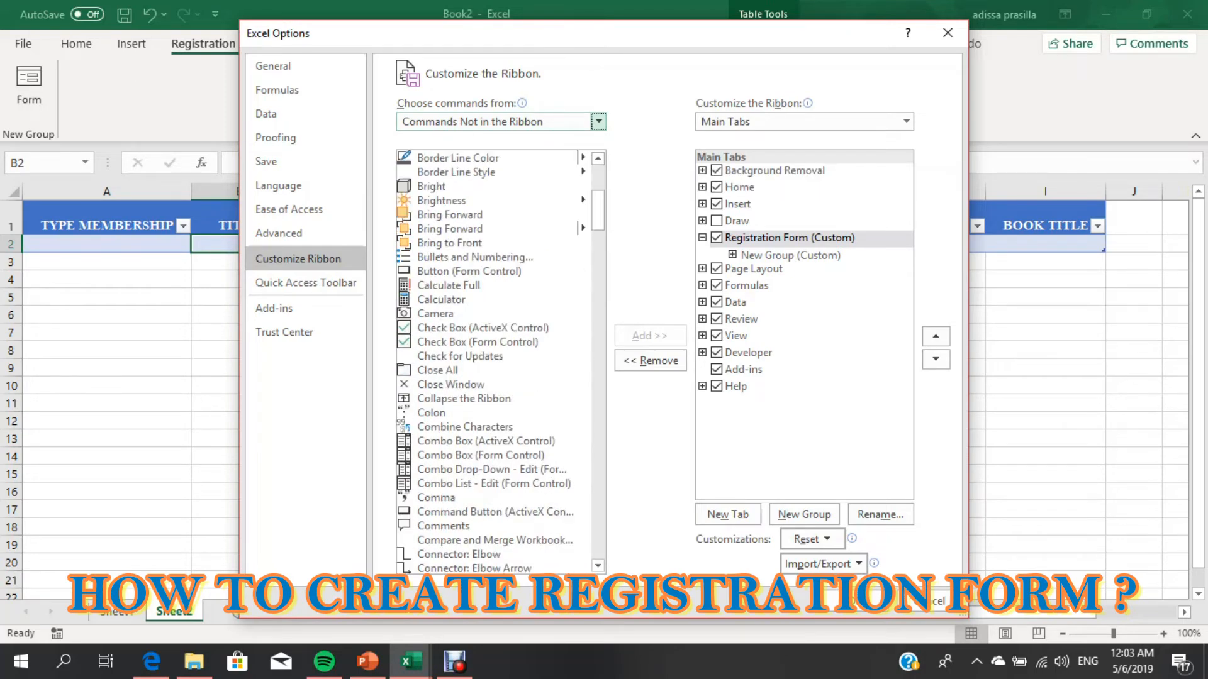
scroll(500, 361, down, 5)
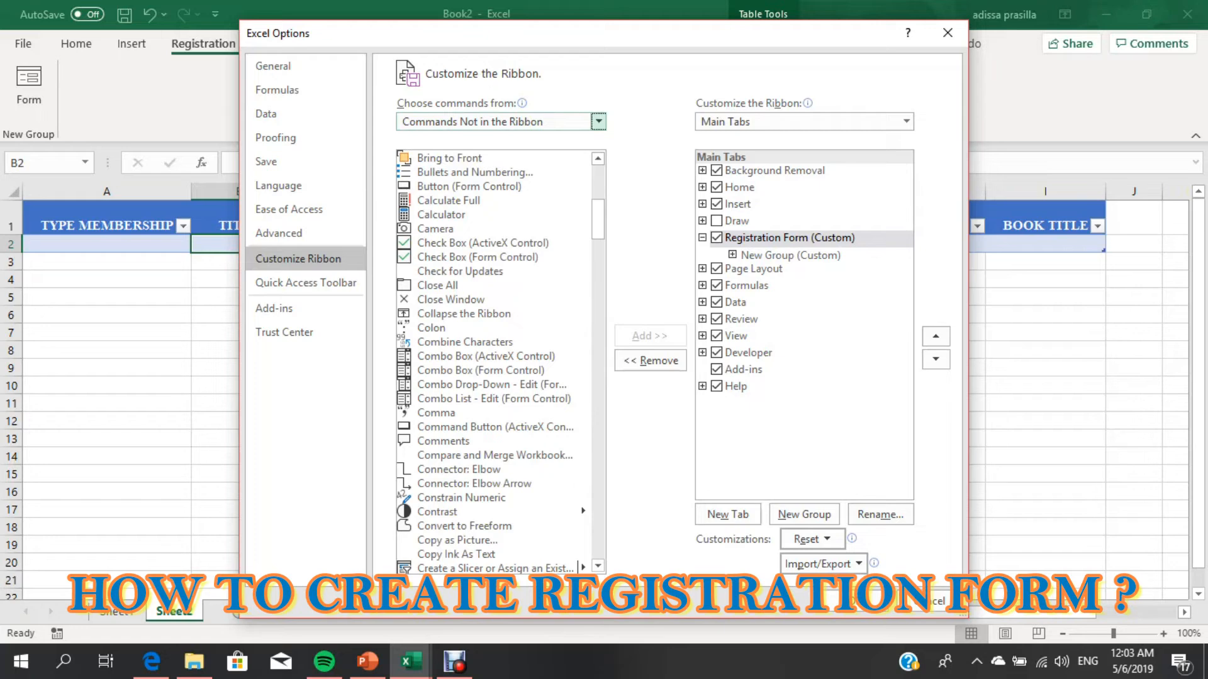
scroll(501, 362, down, 8)
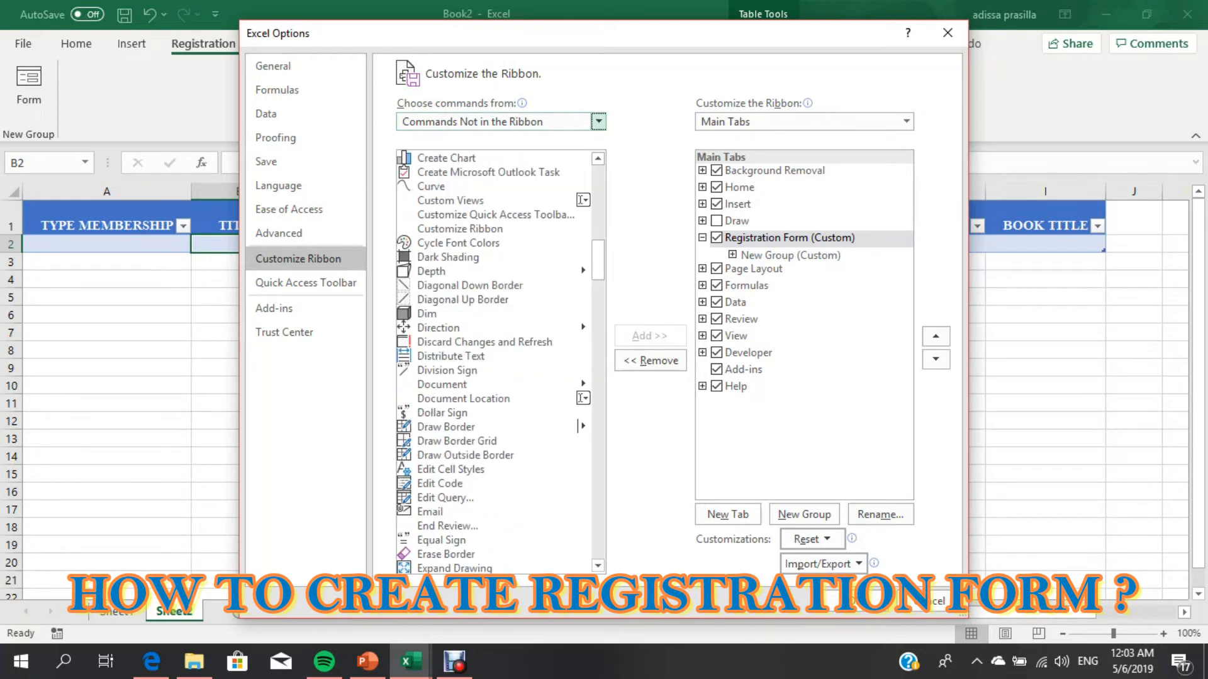
scroll(500, 362, down, 2)
scroll(501, 362, down, 2)
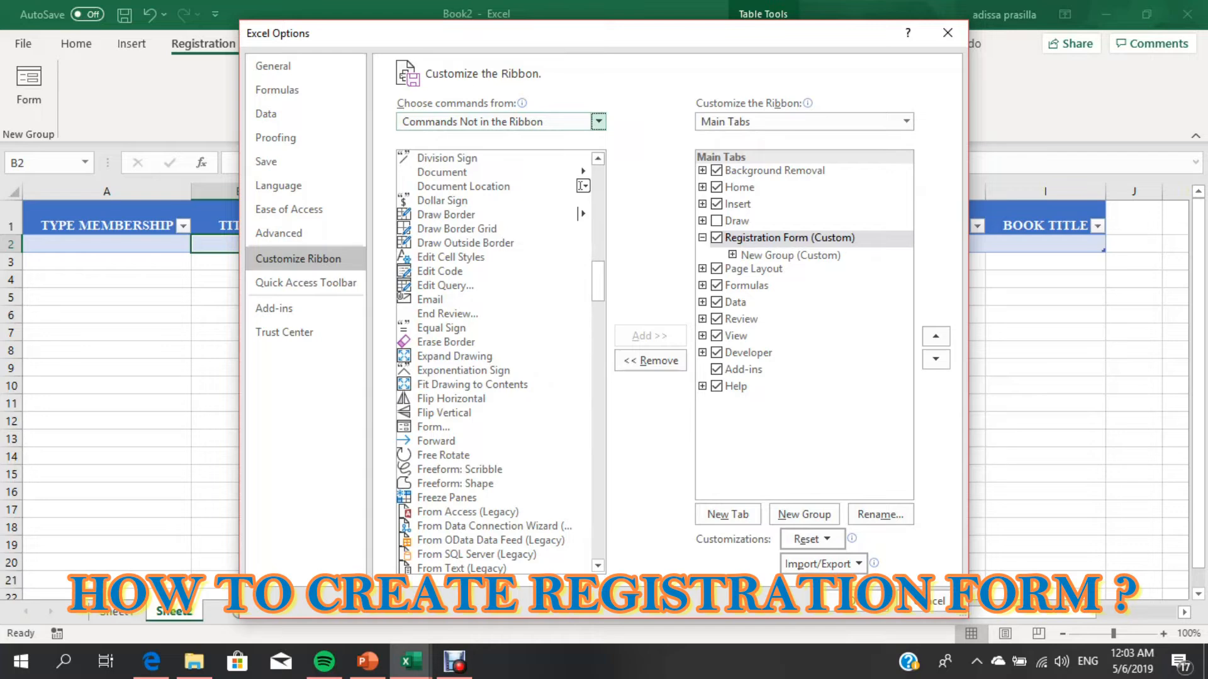
click(433, 427)
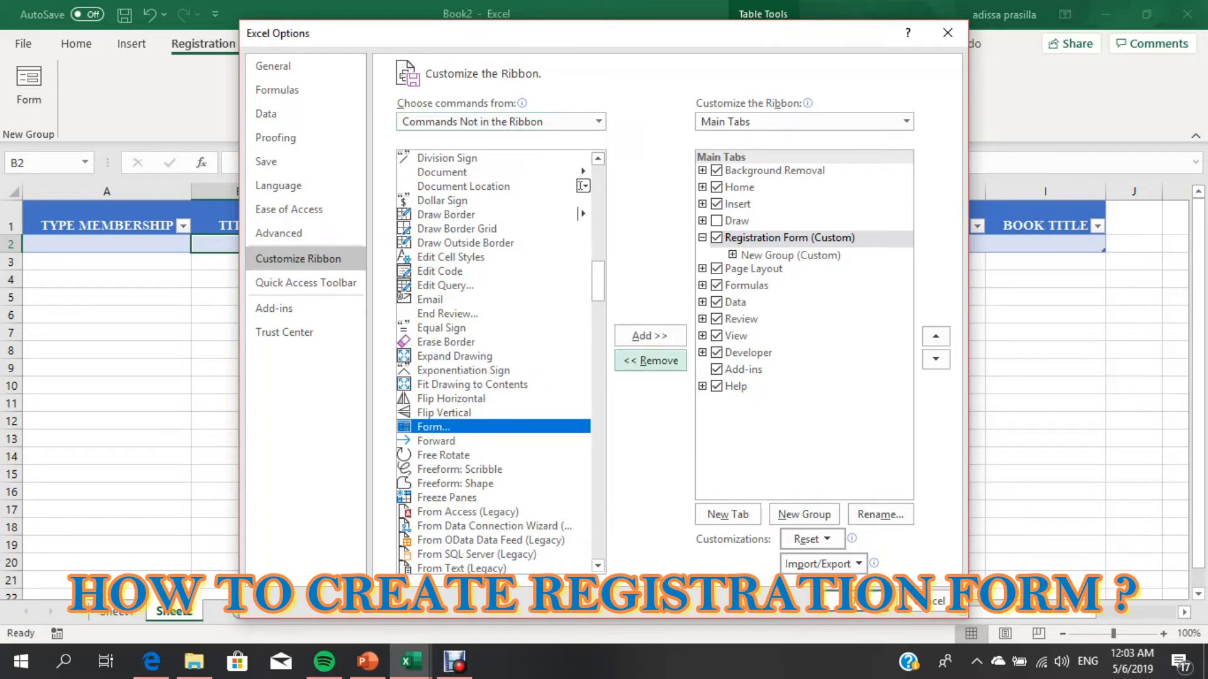
click(649, 335)
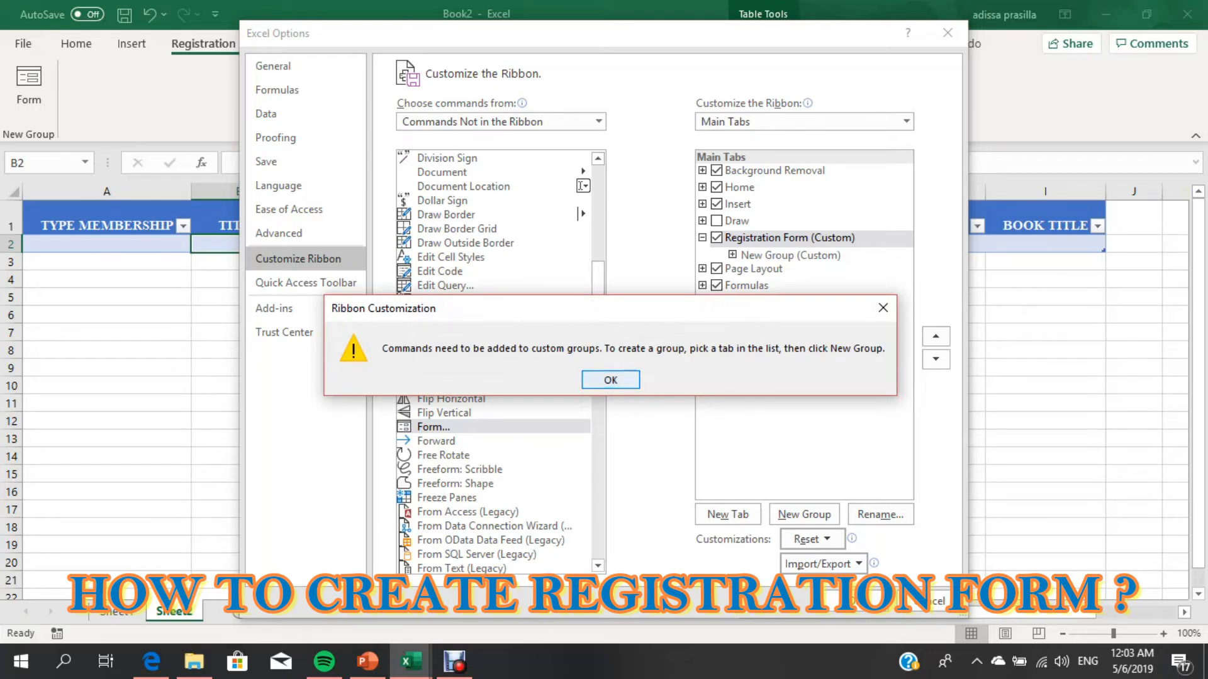
key(Return)
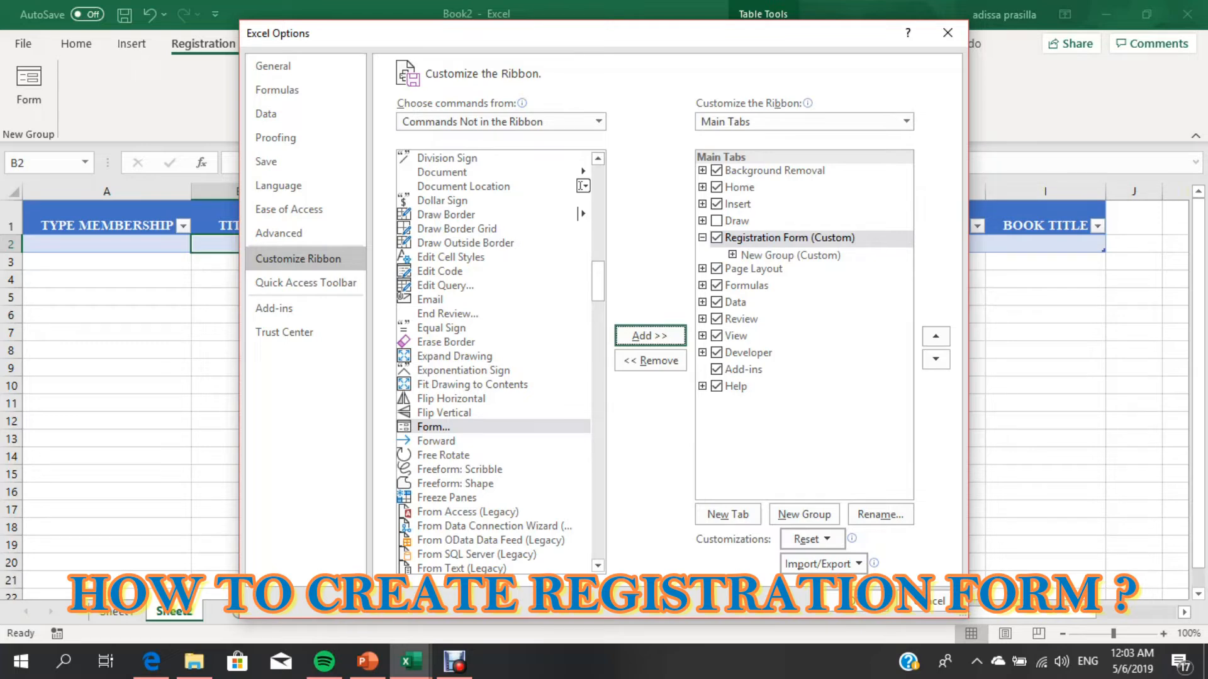
- Expand New Group under the Registration Form custom tab, select the Form... command and accept the Excel options
click(790, 256)
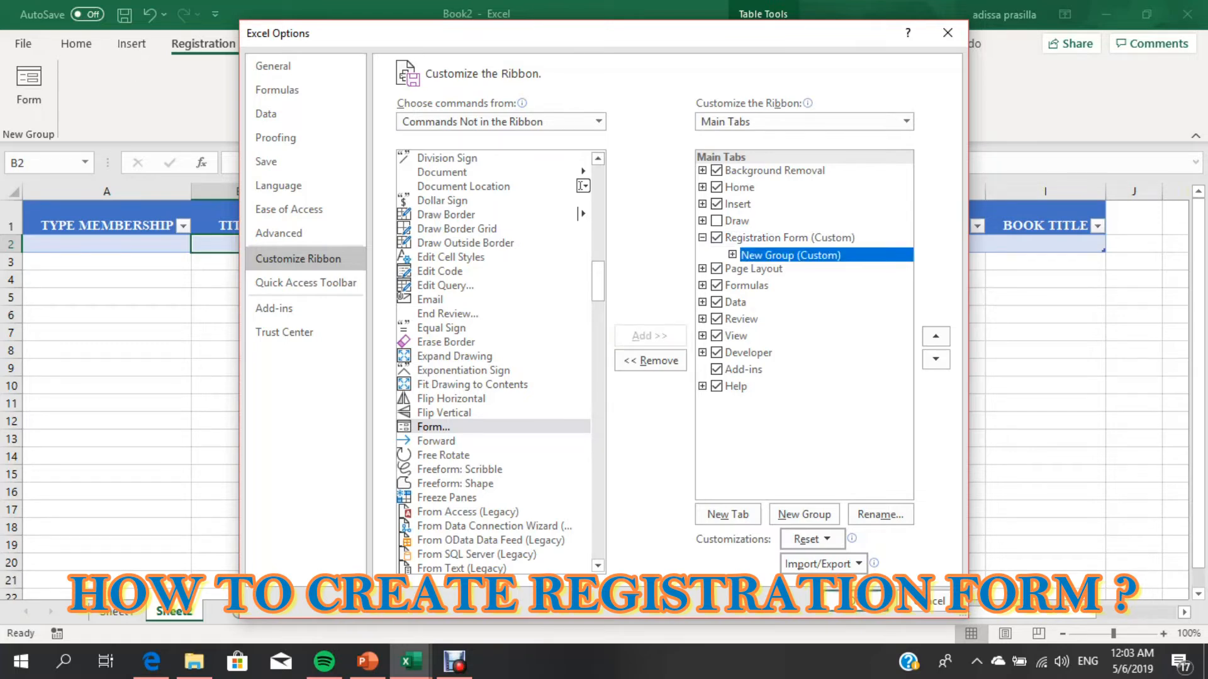
click(732, 255)
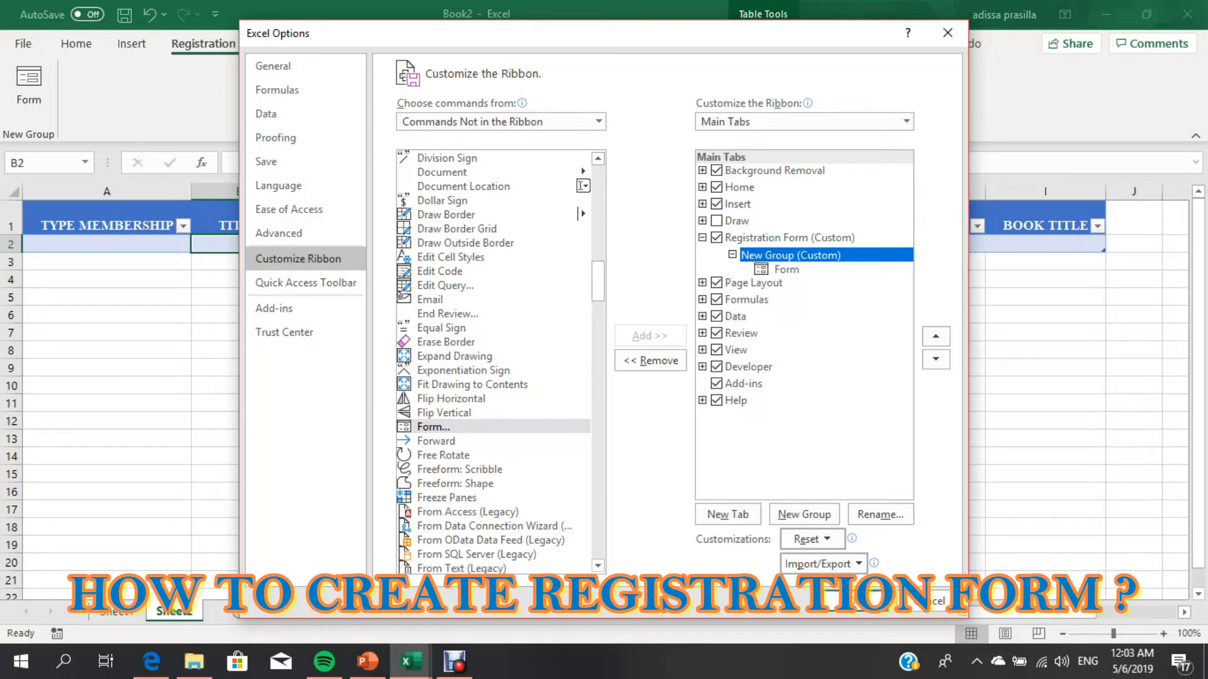
click(434, 427)
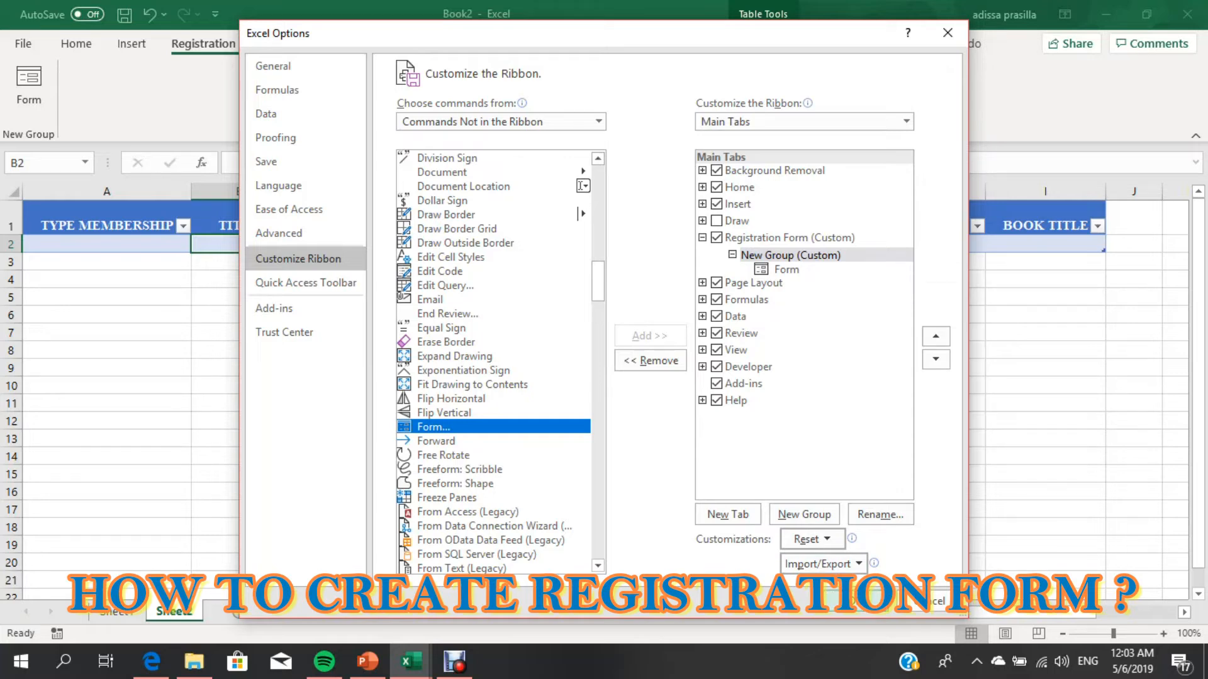
click(831, 601)
- Open the data entry form for the table range A1:I2 and move it clear of the first columns
drag(107, 219, 1044, 244)
click(1044, 244)
drag(107, 226, 1044, 244)
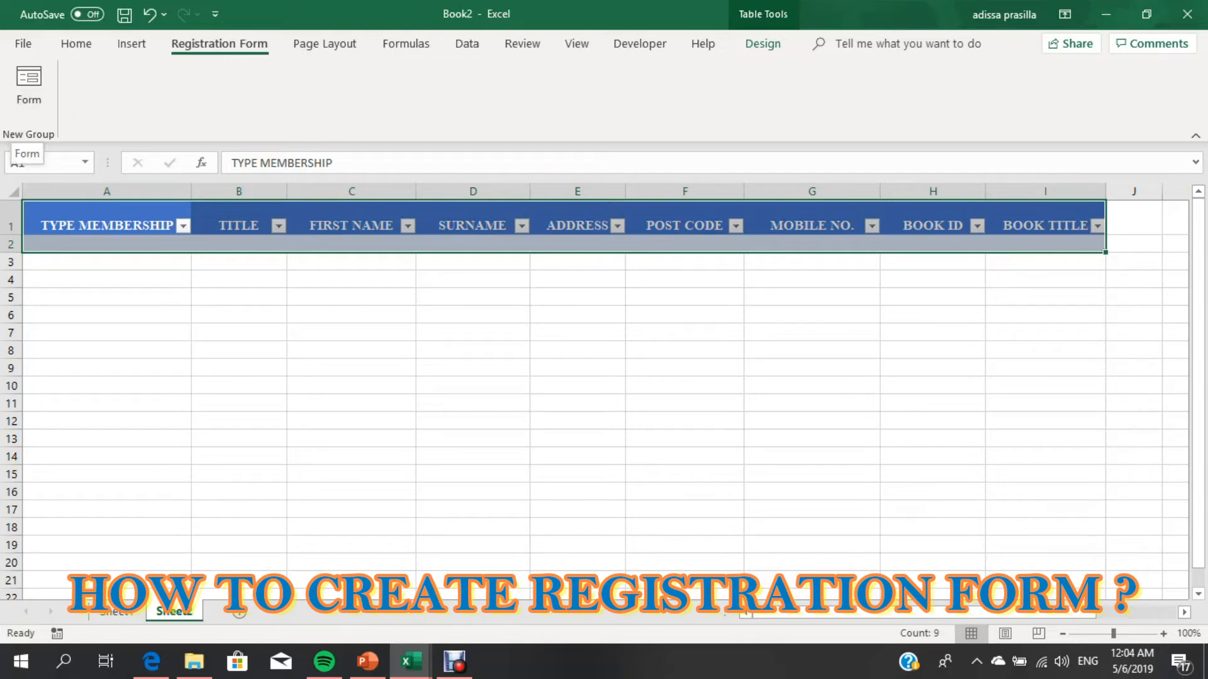
click(28, 88)
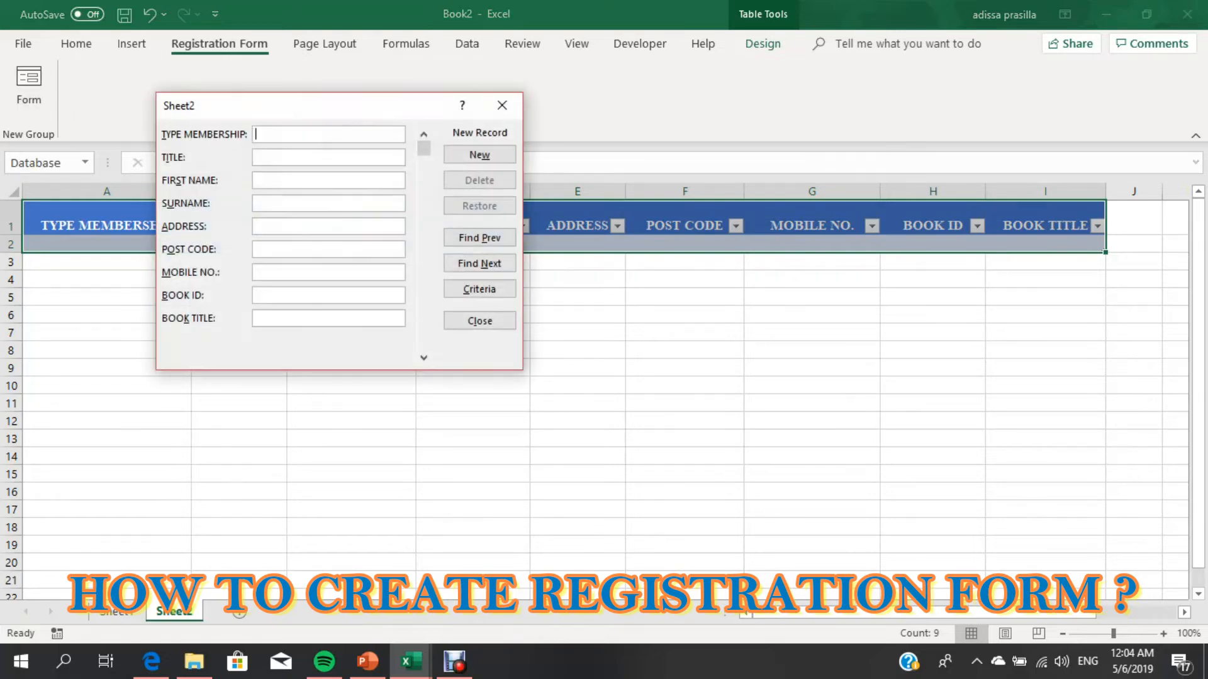
drag(363, 106, 516, 146)
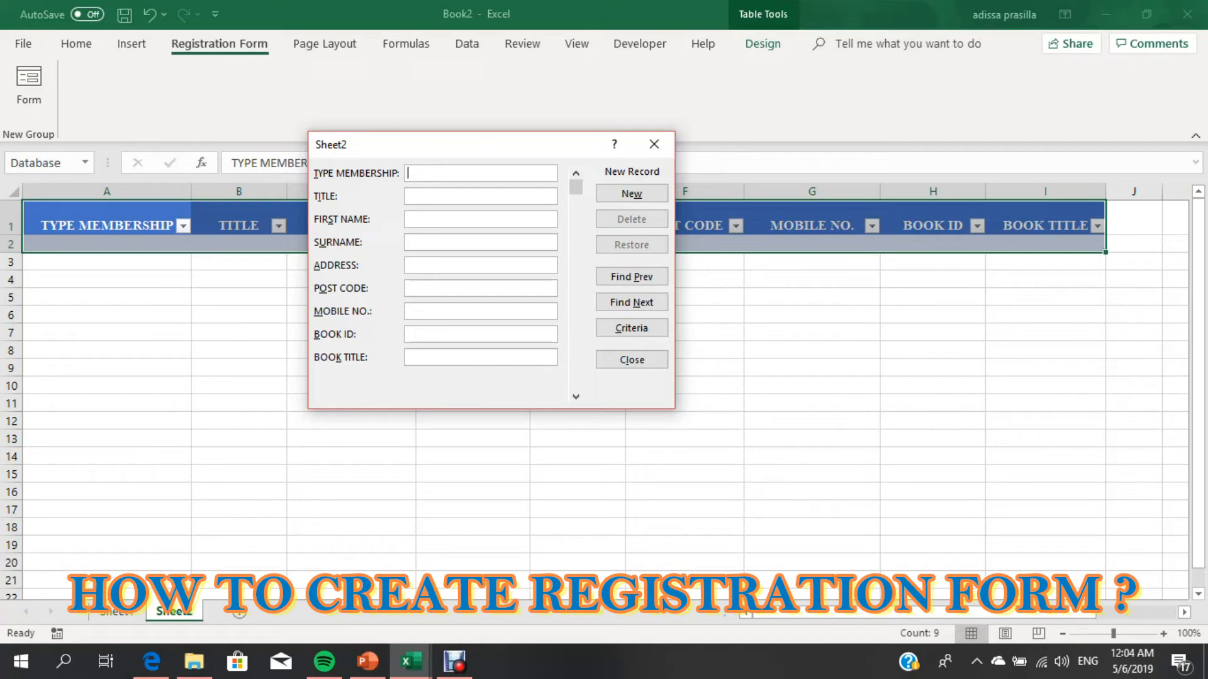
- Enter Student as the membership type, Ms as the title, and the member's first name and surname in the form
text(Student)
key(Tab)
text(M)
text(s)
text(Kyla)
key(Tab)
text(Dey)
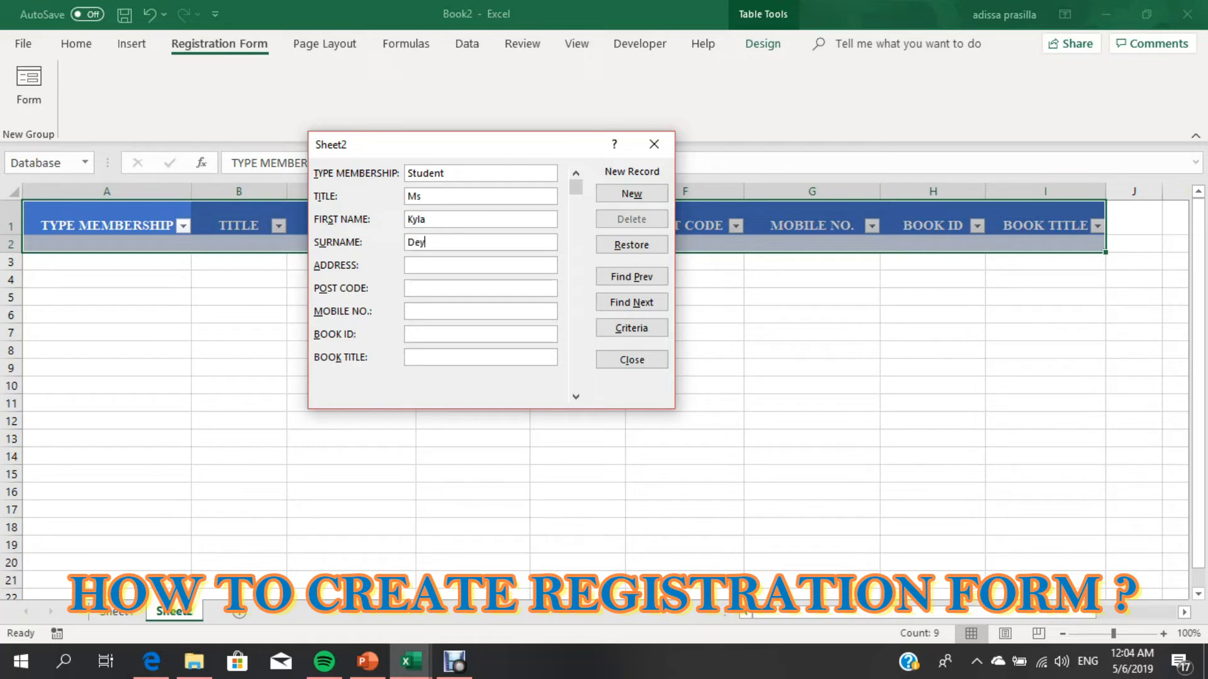
- Fill in the member's address, post code and mobile number in the form
key(Tab)
text(Perlis)
key(Tab)
text(25463)
key(Tab)
text(01234569)
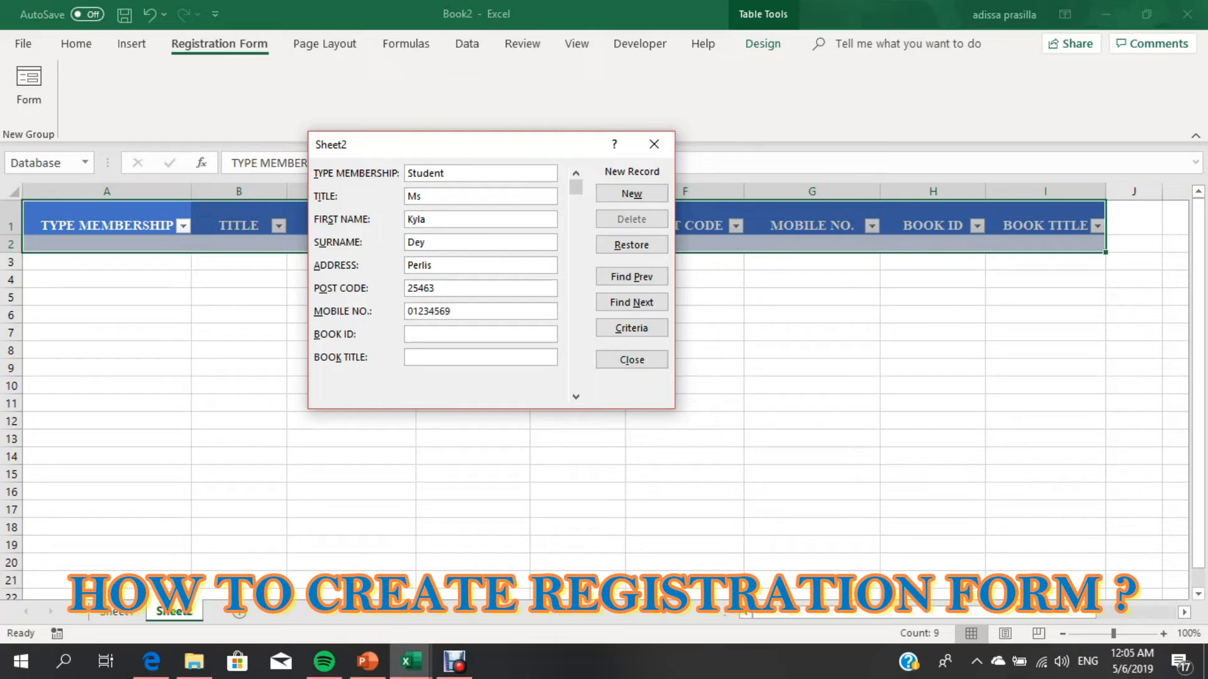
- Set the book ID to 125469 and the book title to Cinderella, and submit the record to the table
key(Tab)
text(Cinderella)
drag(454, 334, 407, 334)
key(BackSpace)
text(125469)
key(Tab)
text(Cinderella)
key(Return)
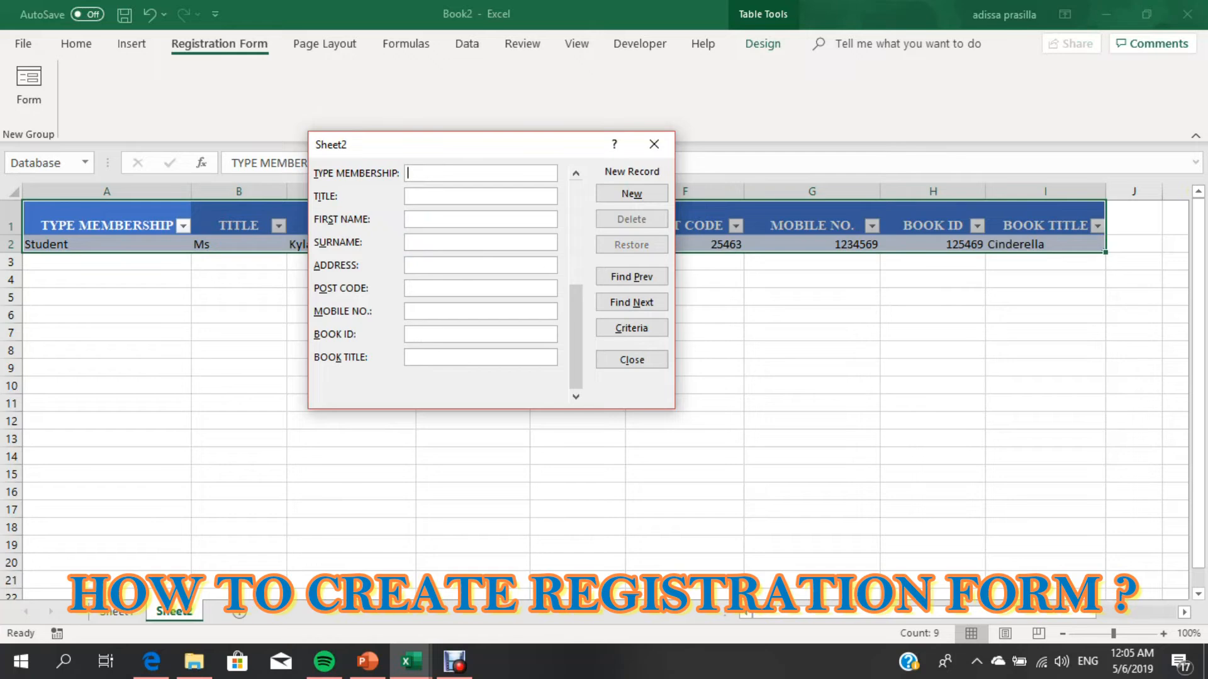
- Move the data entry form down, clear of the table's header row and first record
drag(562, 149, 630, 320)
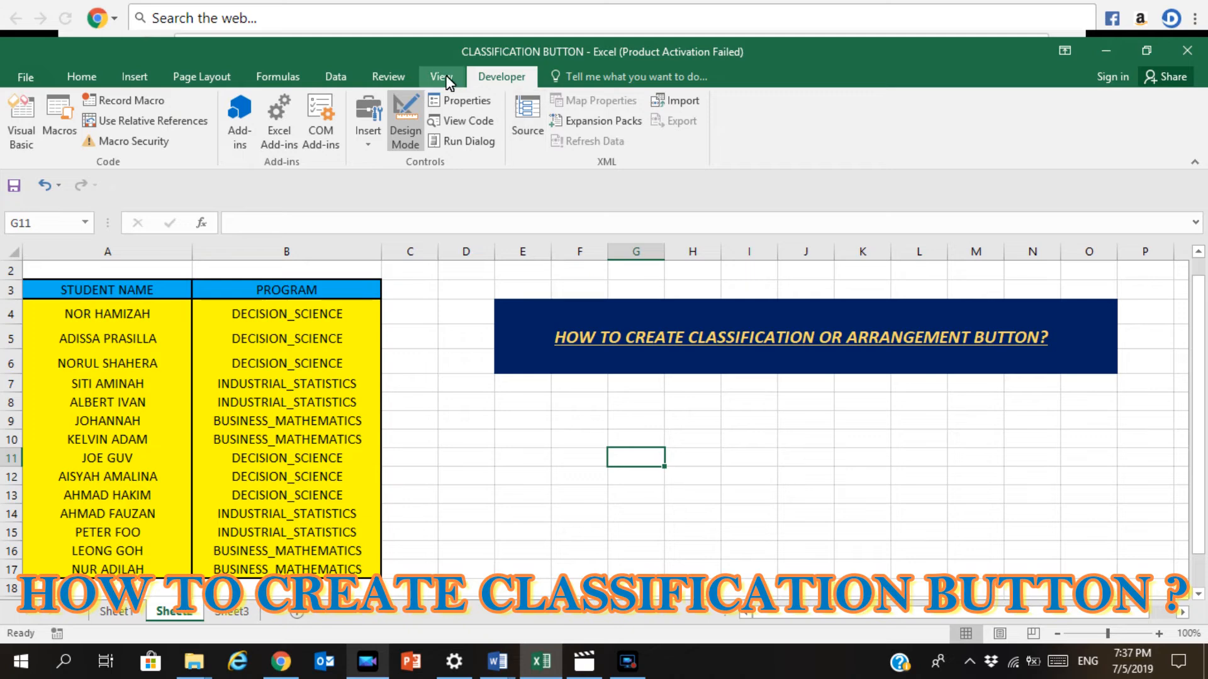
- Draw an ActiveX command button under the title banner, spanning about columns G to K and rows 9 to 13
click(371, 138)
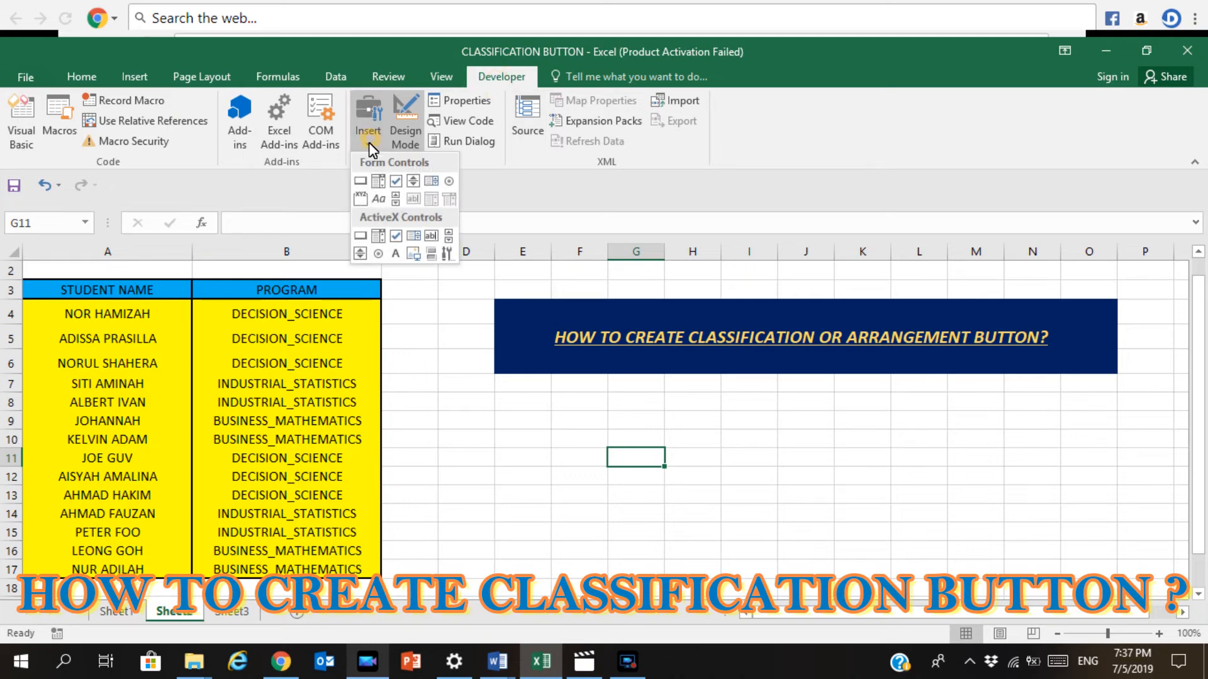
click(360, 234)
mouse_move(614, 420)
mouse_down()
mouse_move(822, 502)
mouse_move(852, 499)
mouse_up()
- Paste the find-and-replace code from the CODE SAVE BUTTON Word document into the command button's click procedure and close the code editor
double_click(750, 473)
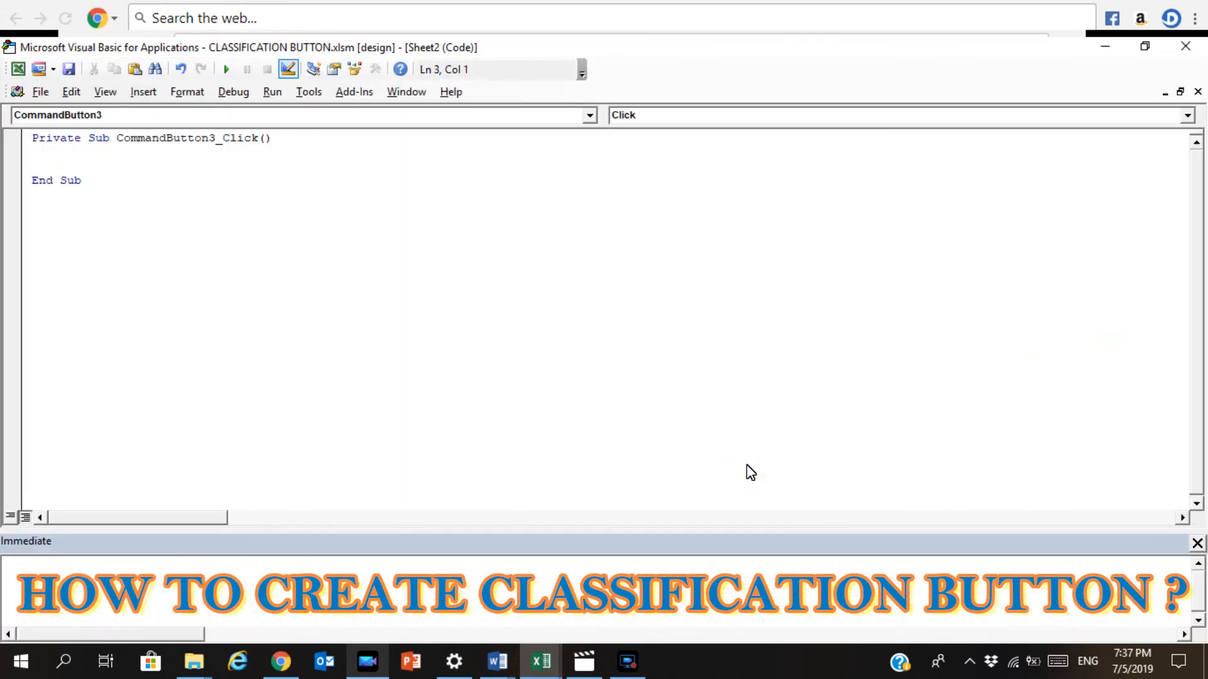
click(498, 661)
click(542, 612)
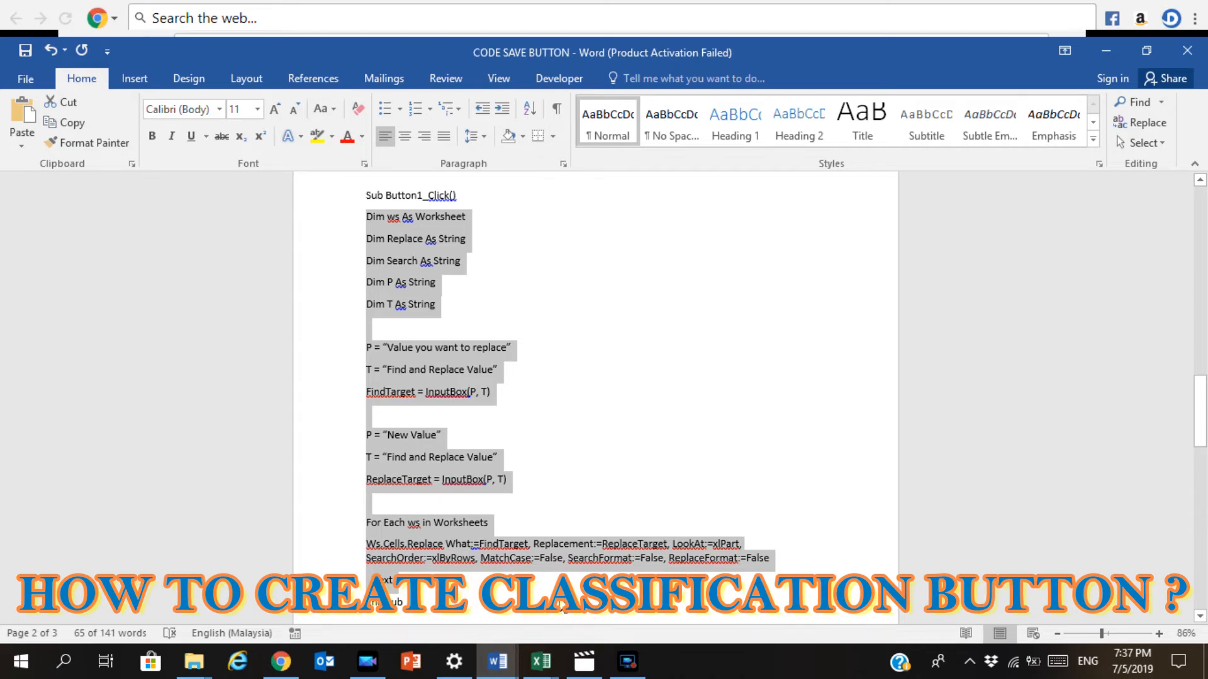
click(540, 661)
click(604, 609)
text(Dim ws As Worksheet Dim Replace As String Dim Search As String Dim P As String Dim T As String  P = "Value you want to replace" T = "Find and Replace Value" FindTarget = InputBox(P, T)  P = "New Value" T = "Find and Replace Value" ReplaceTarget = InputBox(P, T)  For Each ws In Worksheets ws.Cells.Replace What:=FindTarget, Replacement:=ReplaceTarget, LookAt:=xlPart, SearchOrder:=xlByRows, MatchCase:=False, SearchFormat:=False, ReplaceFormat:=False   Next)
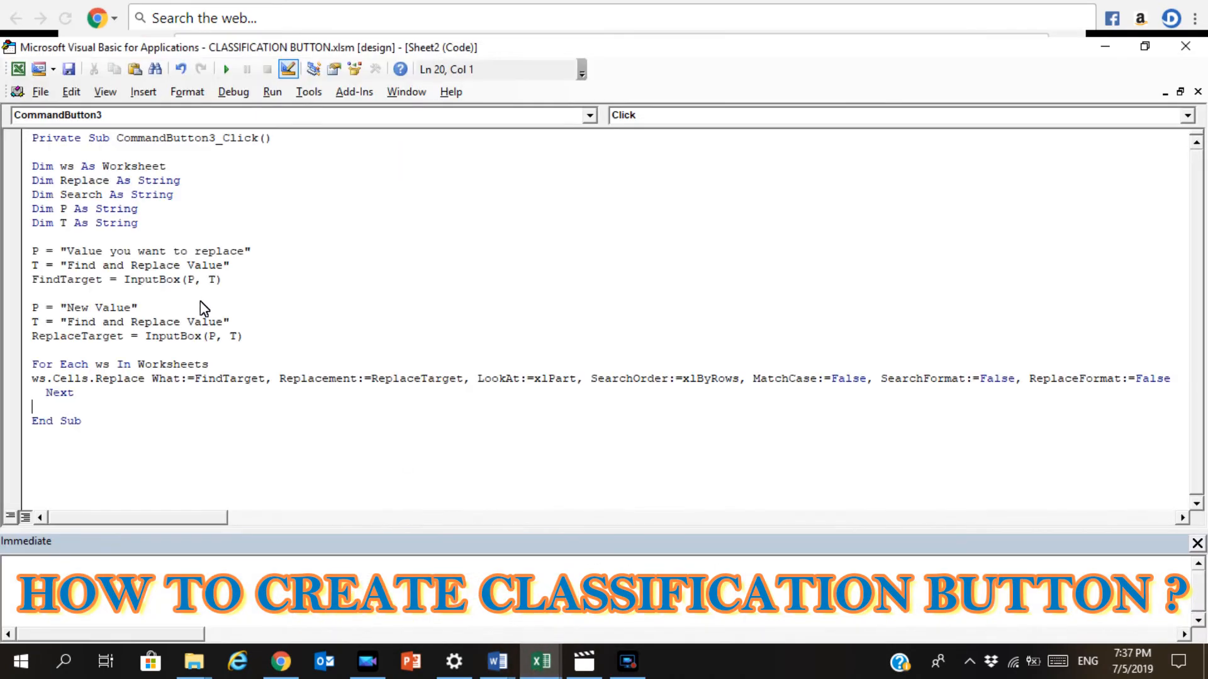
key(Return)
click(1191, 49)
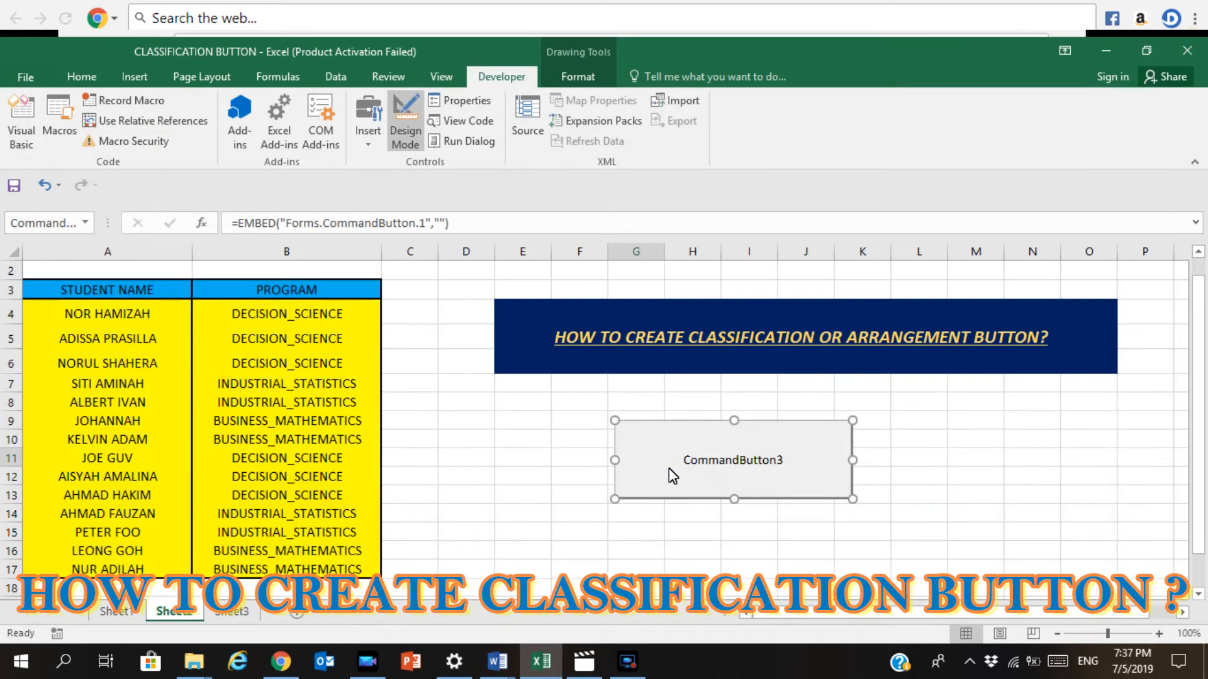
- Set the command button's caption to CLASSIFICATION BUTTON in its properties
right_click(667, 475)
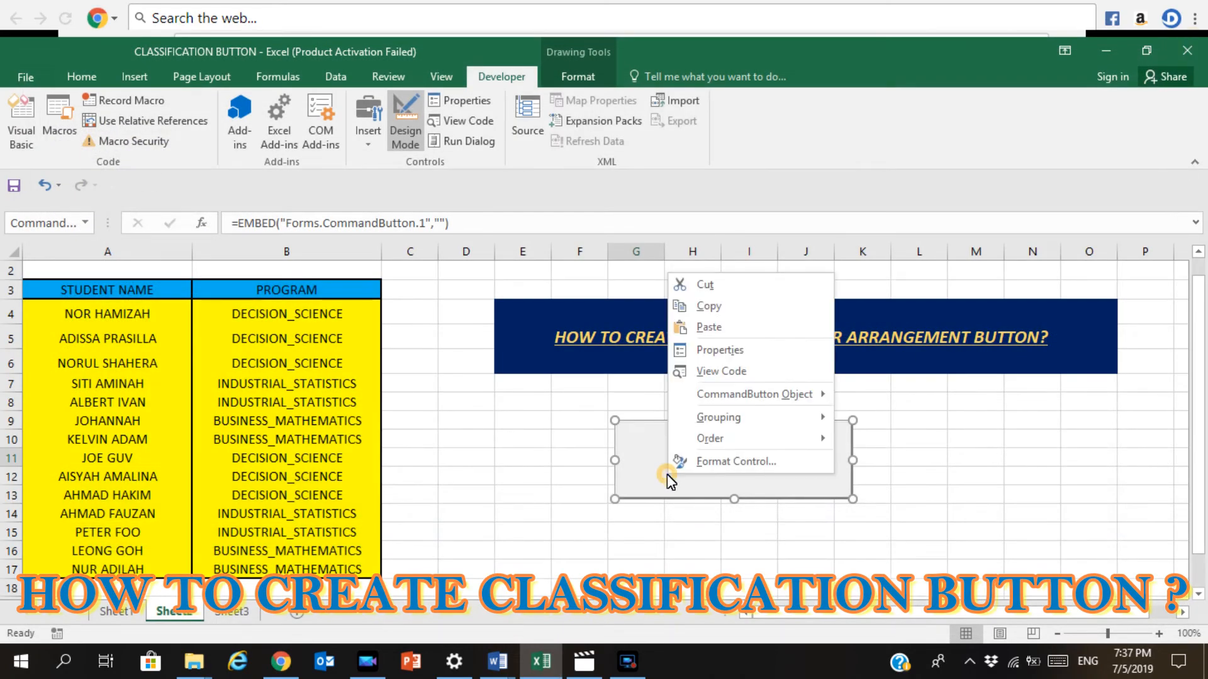
click(752, 349)
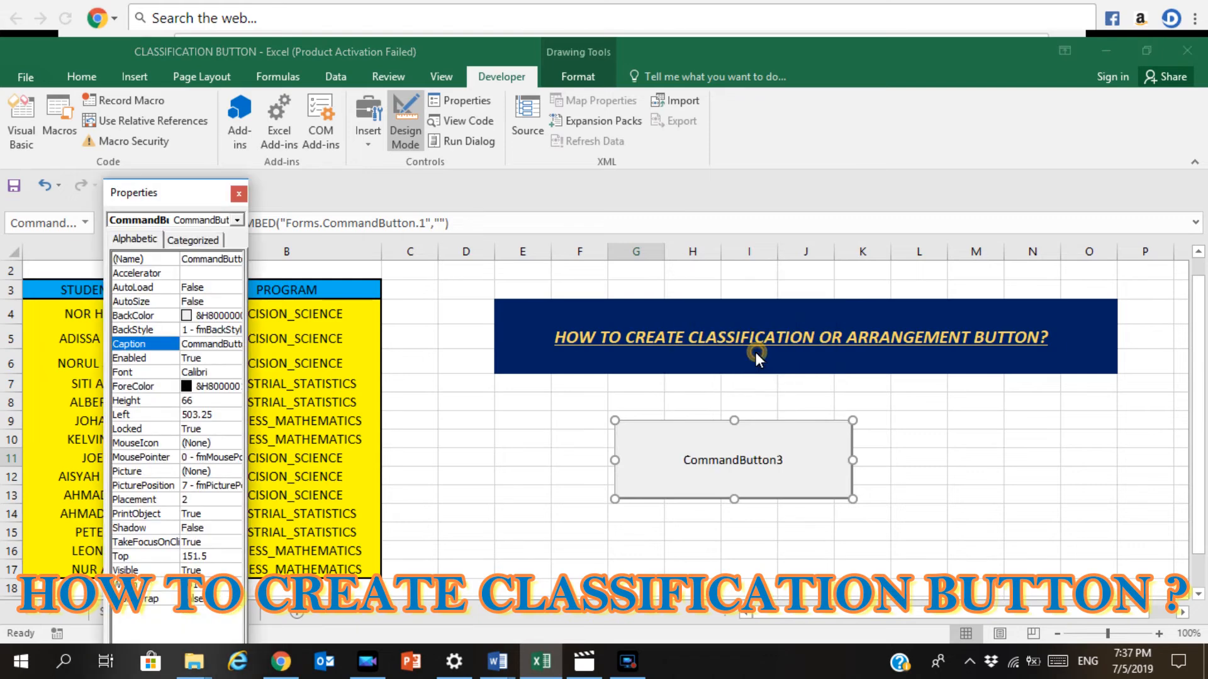
double_click(234, 344)
text(CLASSIFAC)
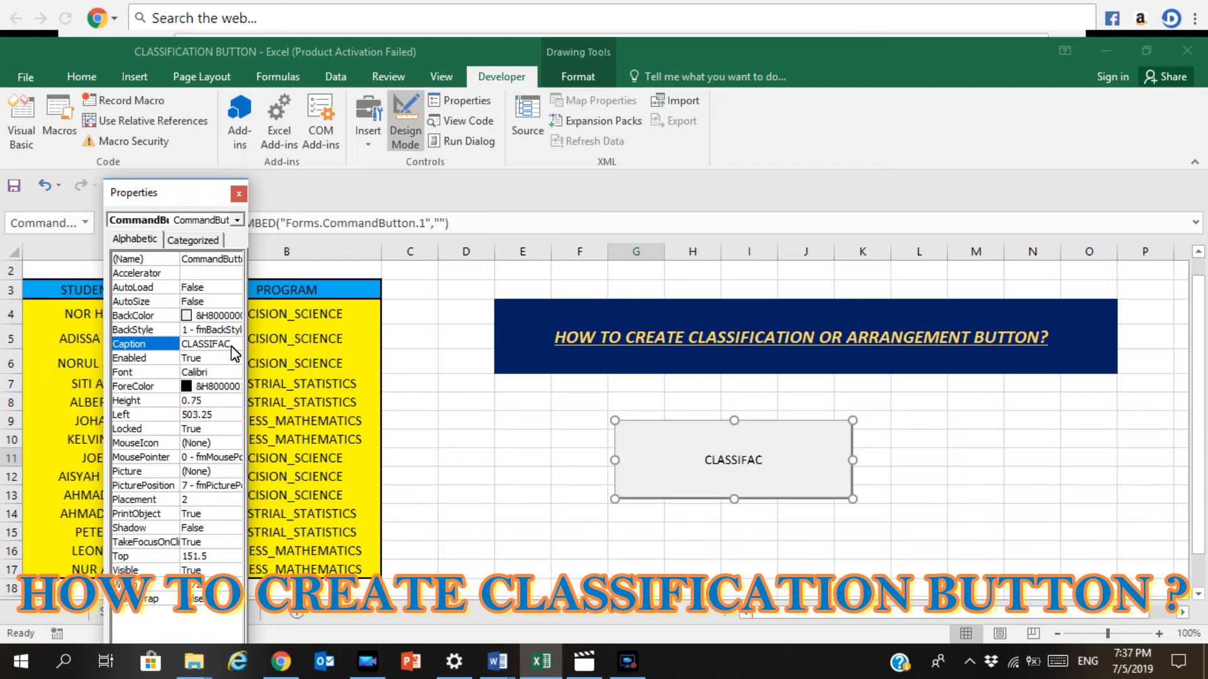
key(BackSpace)
key(BackSpace)
text(ICATION)
text( BUTTON)
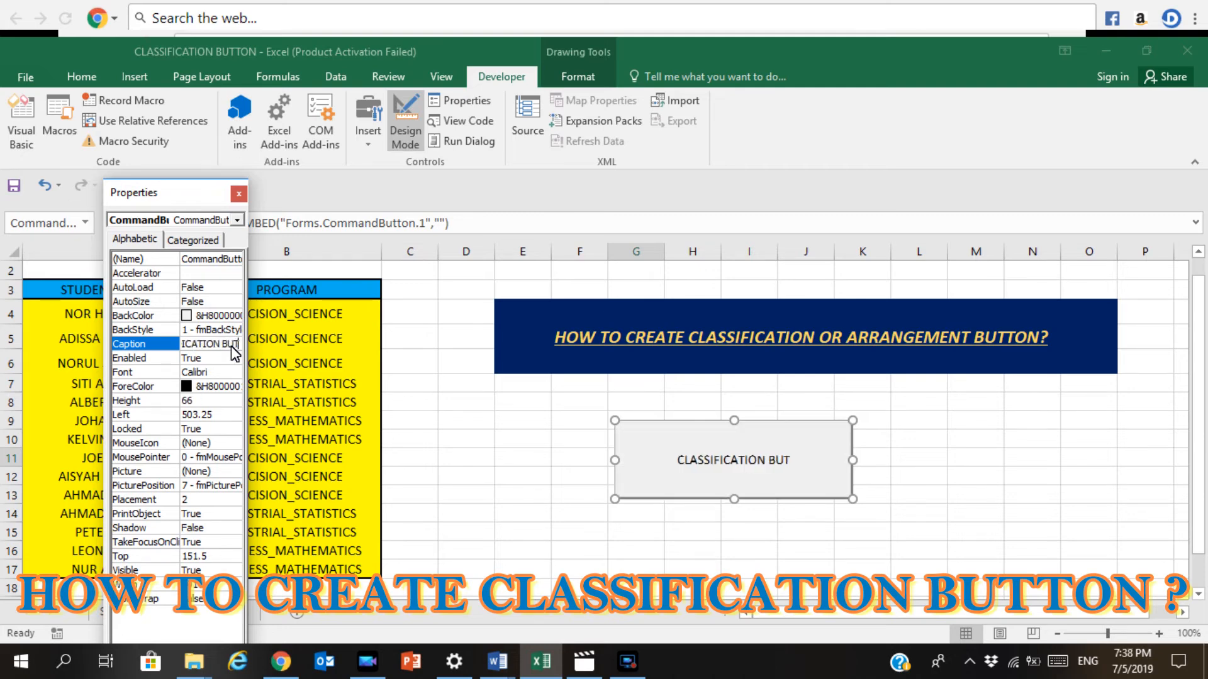
click(238, 194)
- Leave Design Mode and run the classification button to replace DECISION_SCIENCE with 1
click(412, 116)
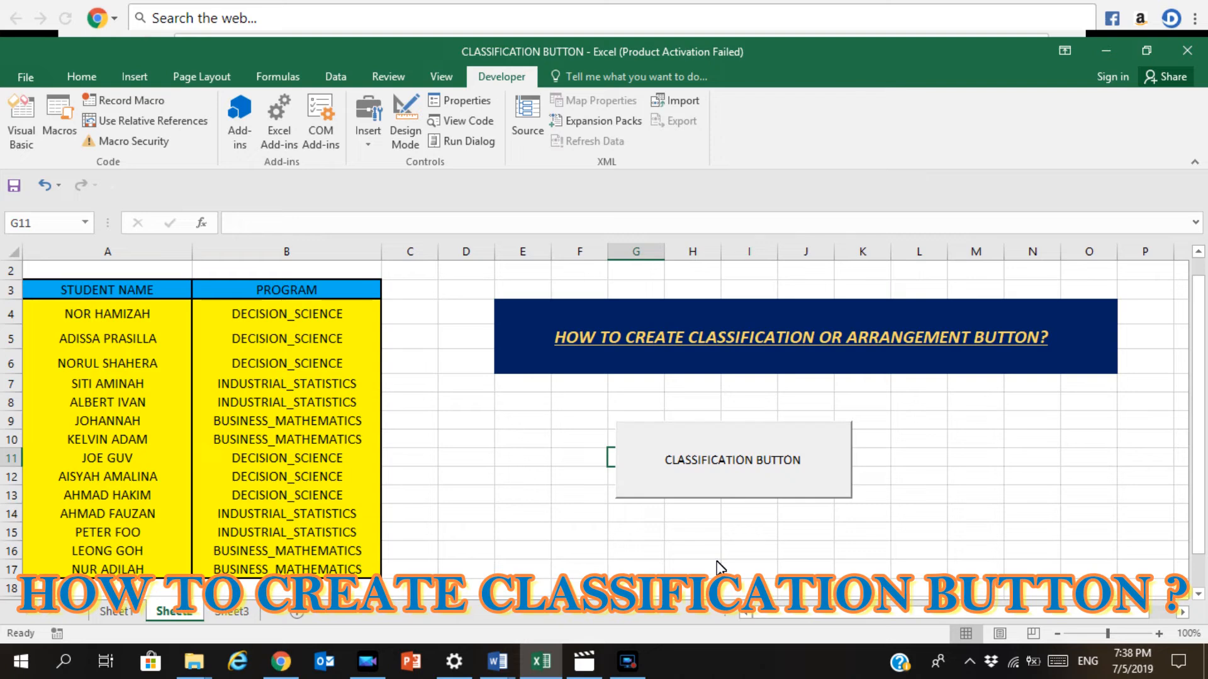
click(749, 486)
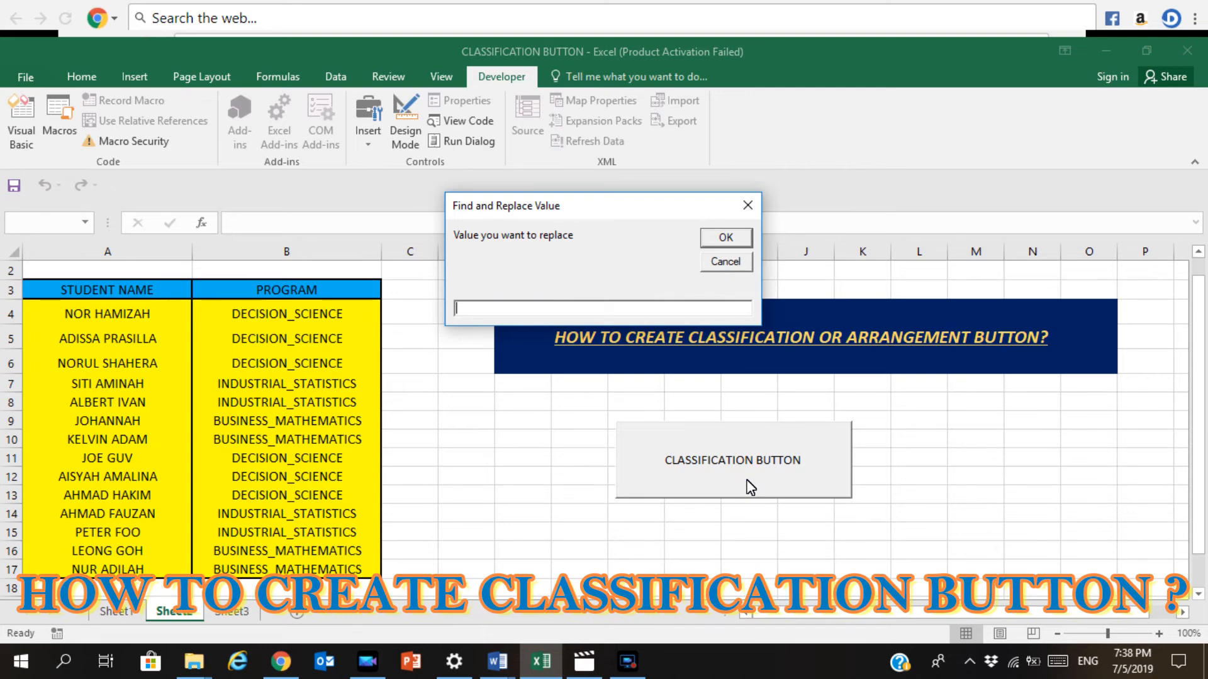
text(DECISION_SCIENCE)
key(Return)
text(1)
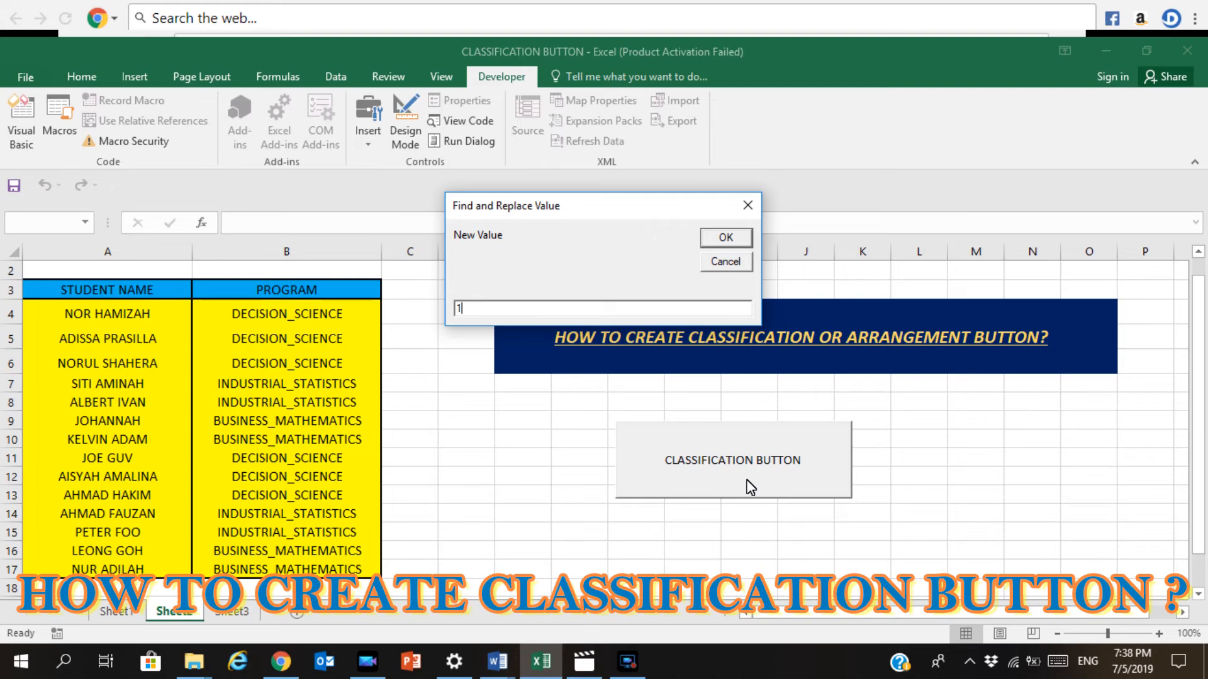
key(Return)
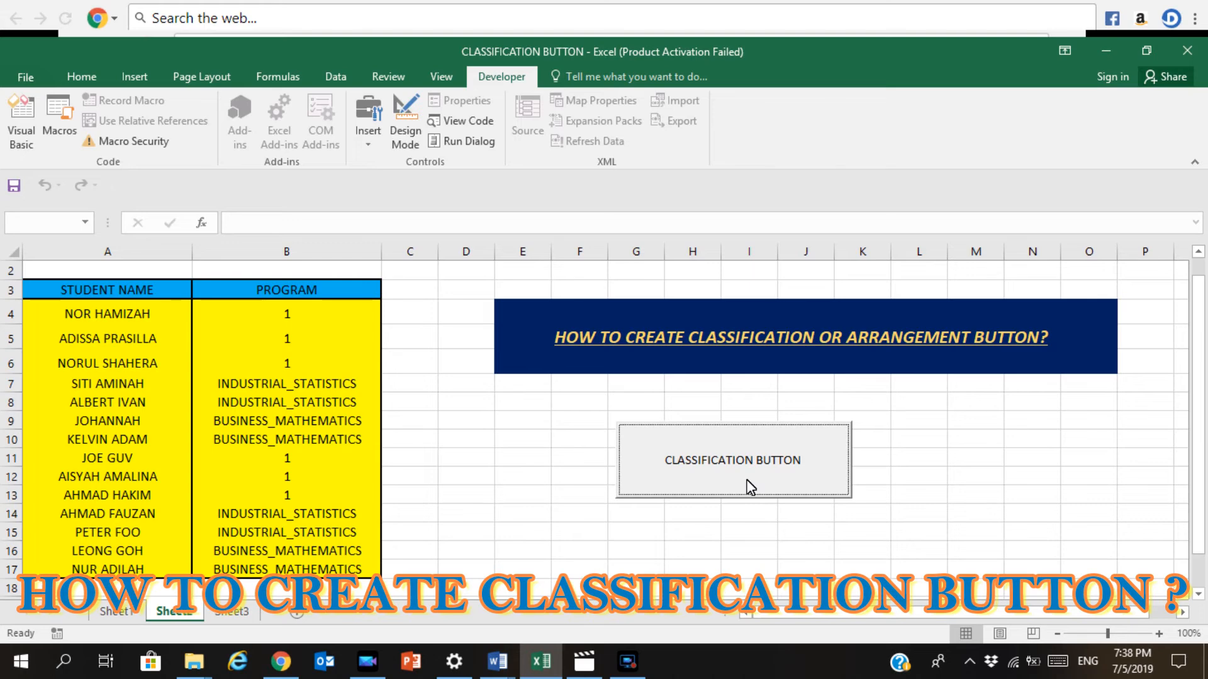
click(628, 661)
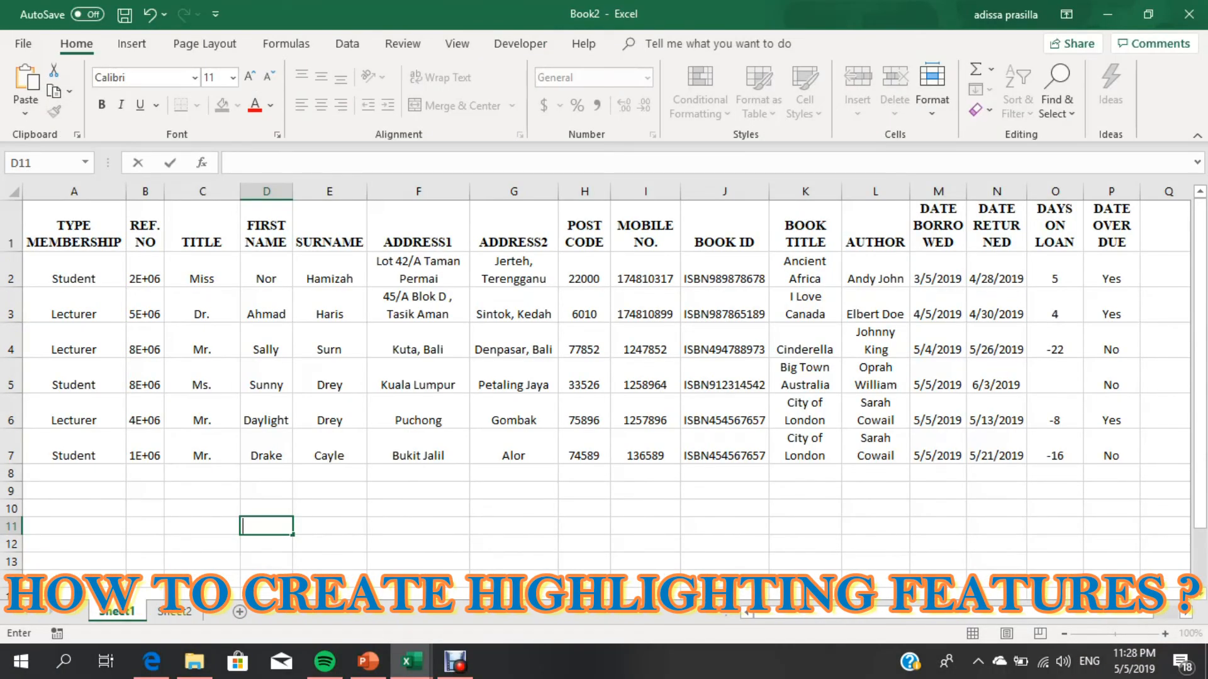
- Label cell D11 "Search :" and enter Miss as the search term in E11
text(sE)
key(BackSpace)
key(BackSpace)
text(Search :)
key(Tab)
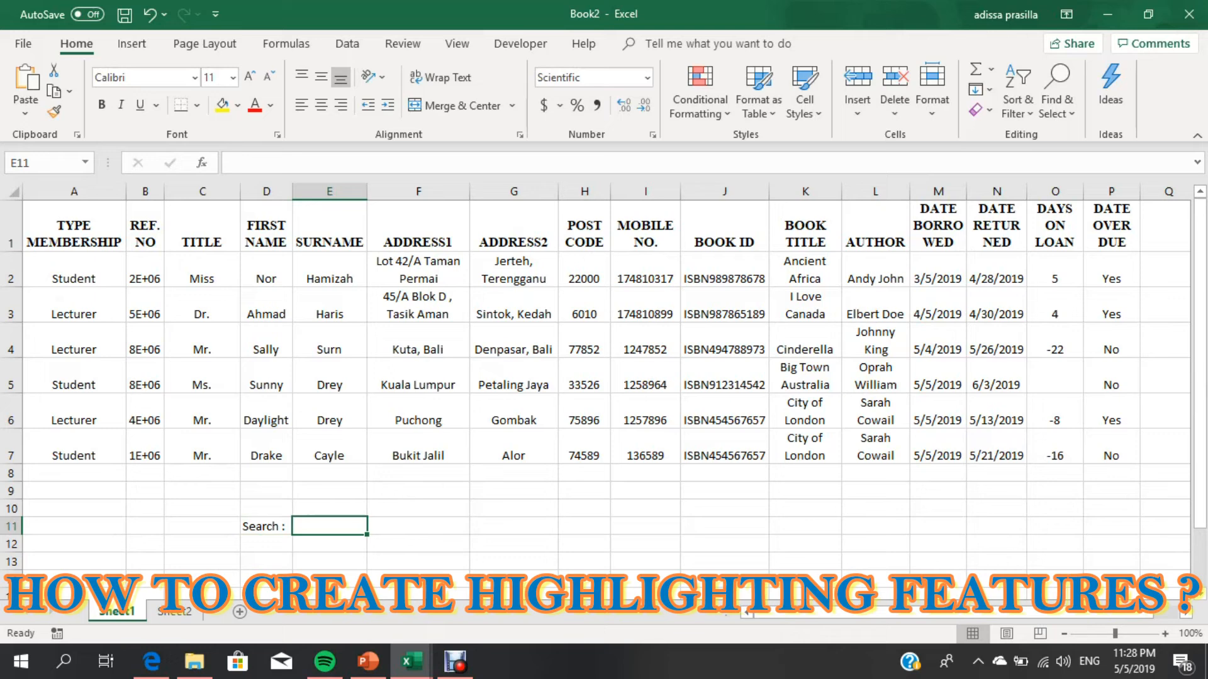
text(Mi)
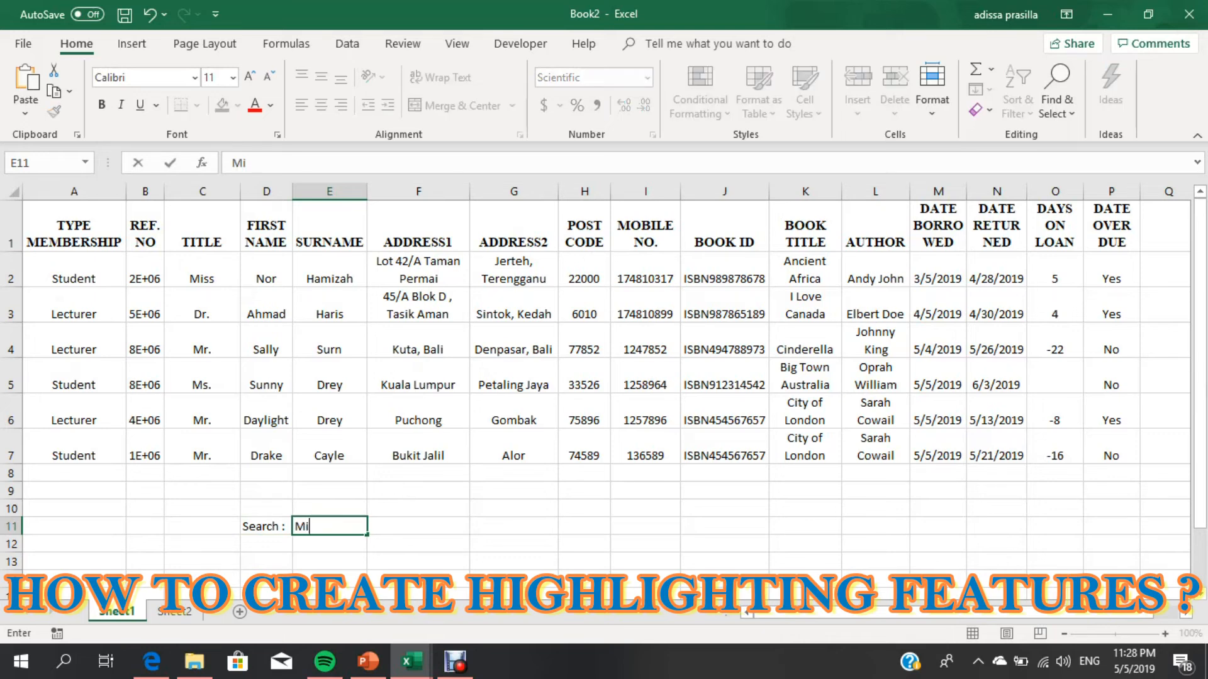
text(ss)
- Start a formula-based conditional formatting rule for A2:P7, pasting the SEARCH formula that looks for $E$11 across each row's cells from $A2
drag(74, 278, 1110, 455)
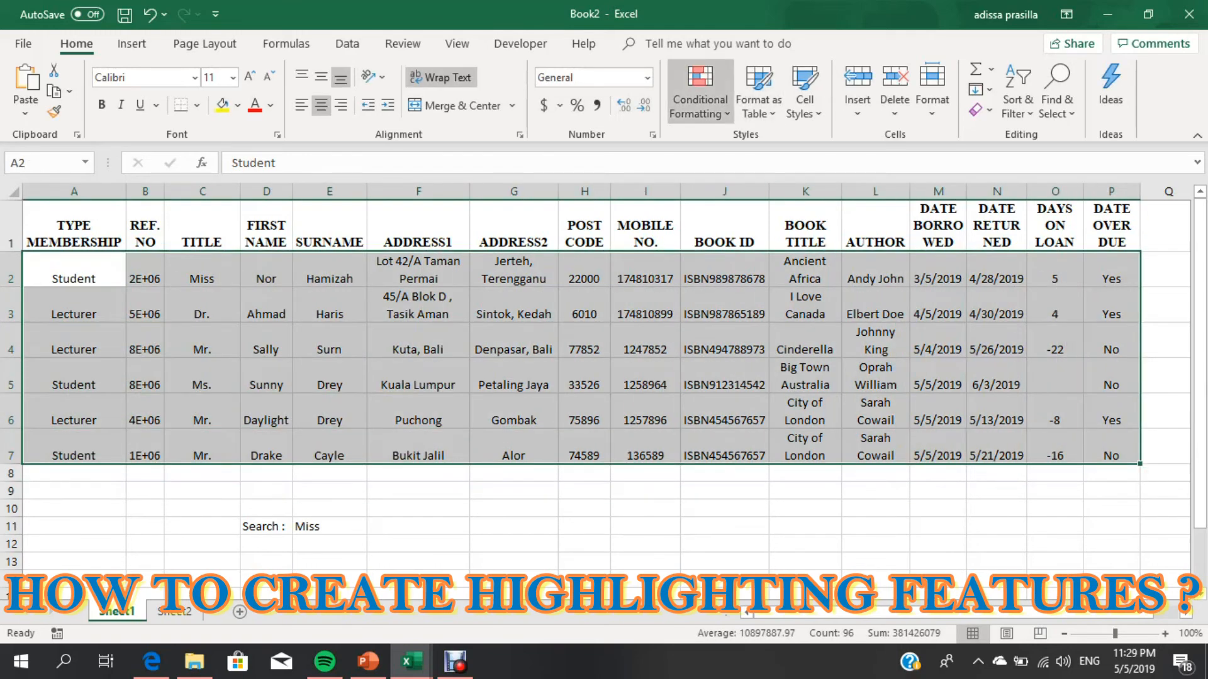
click(700, 94)
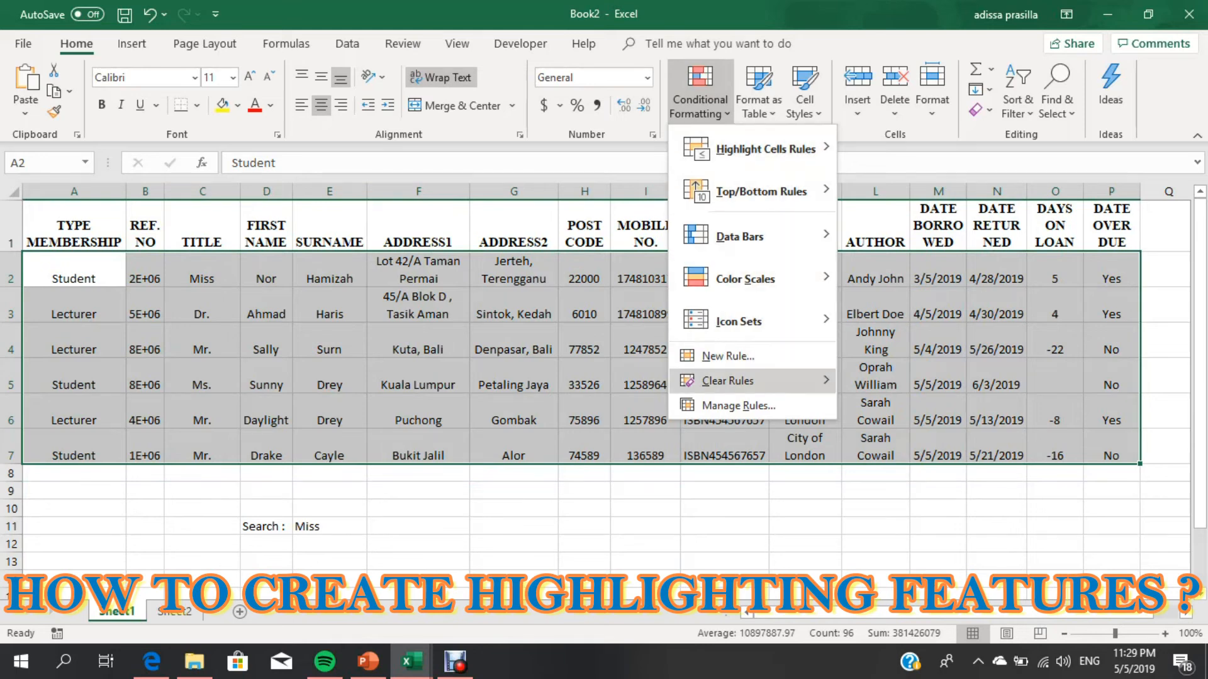
click(728, 356)
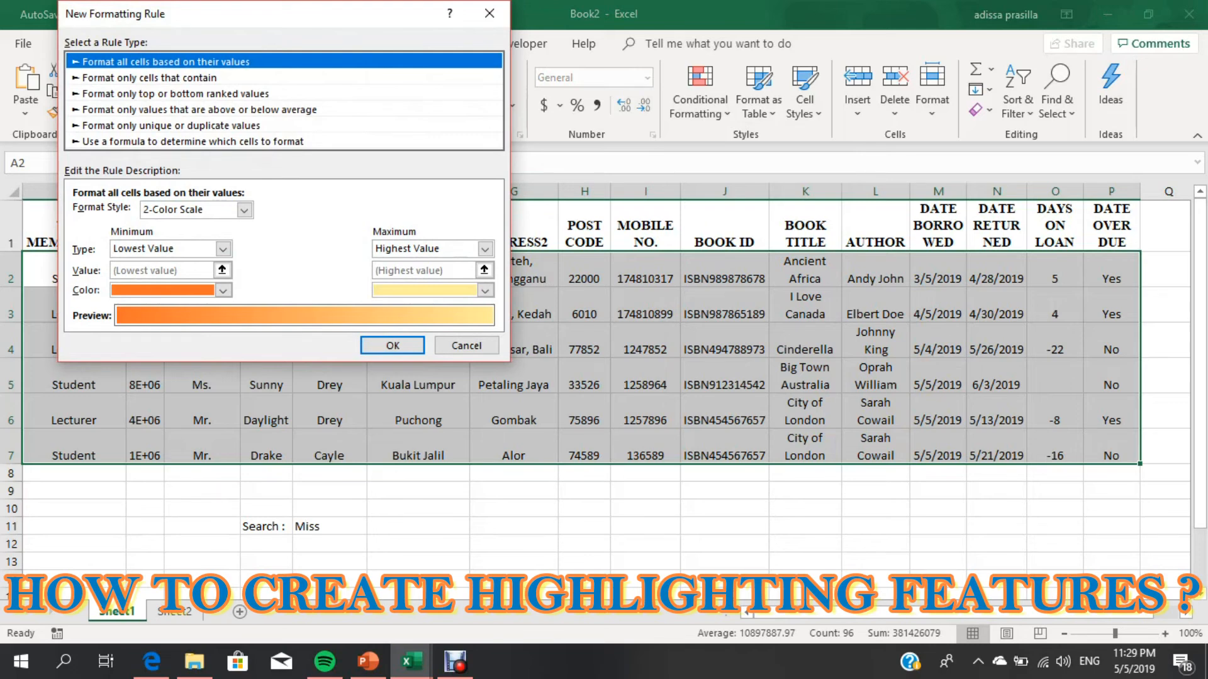
click(192, 141)
click(312, 213)
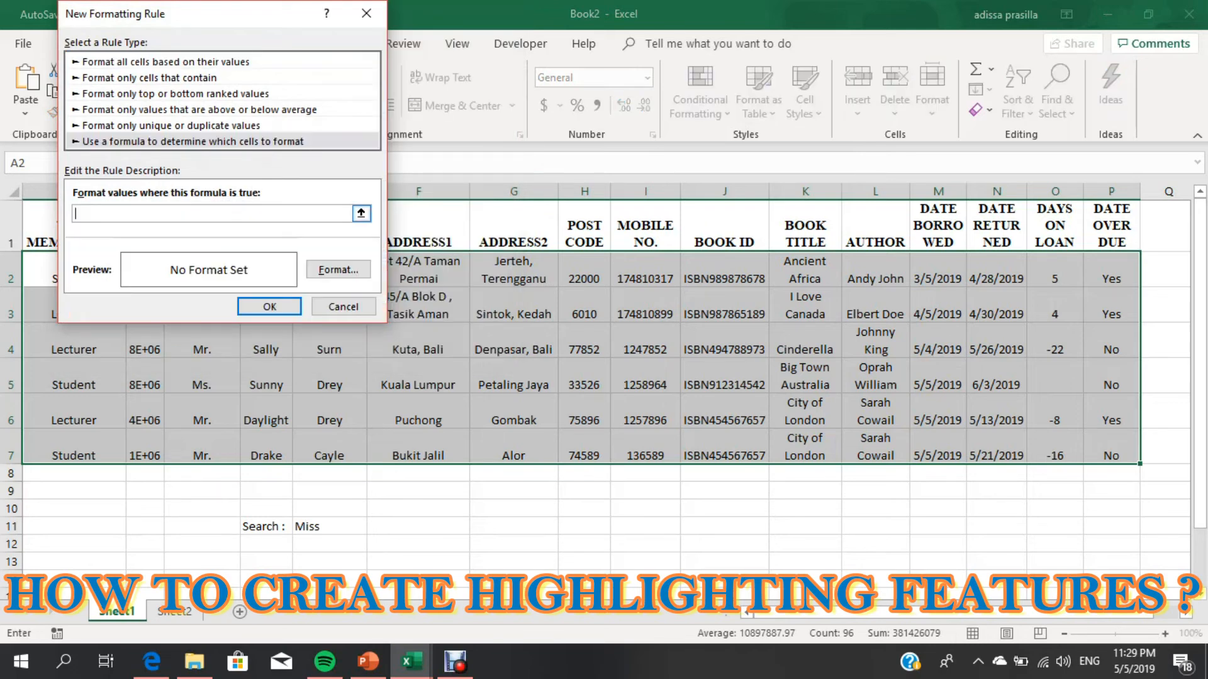
right_click(312, 213)
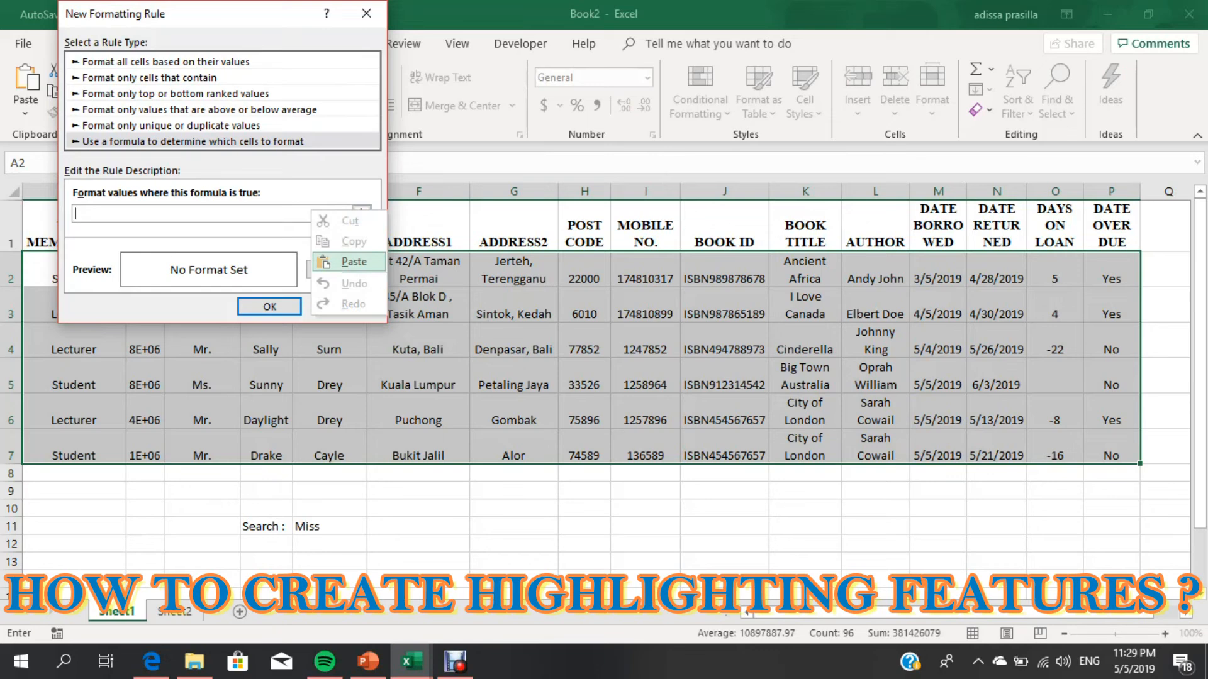
click(352, 262)
drag(283, 214, 71, 213)
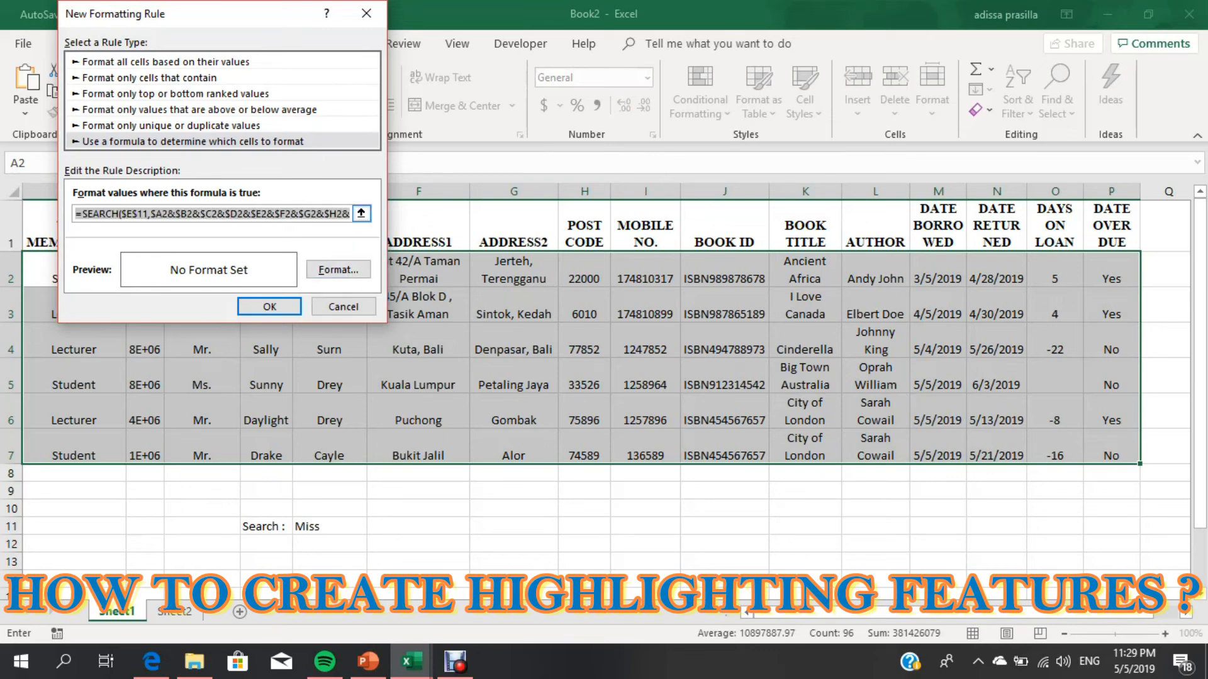
click(112, 214)
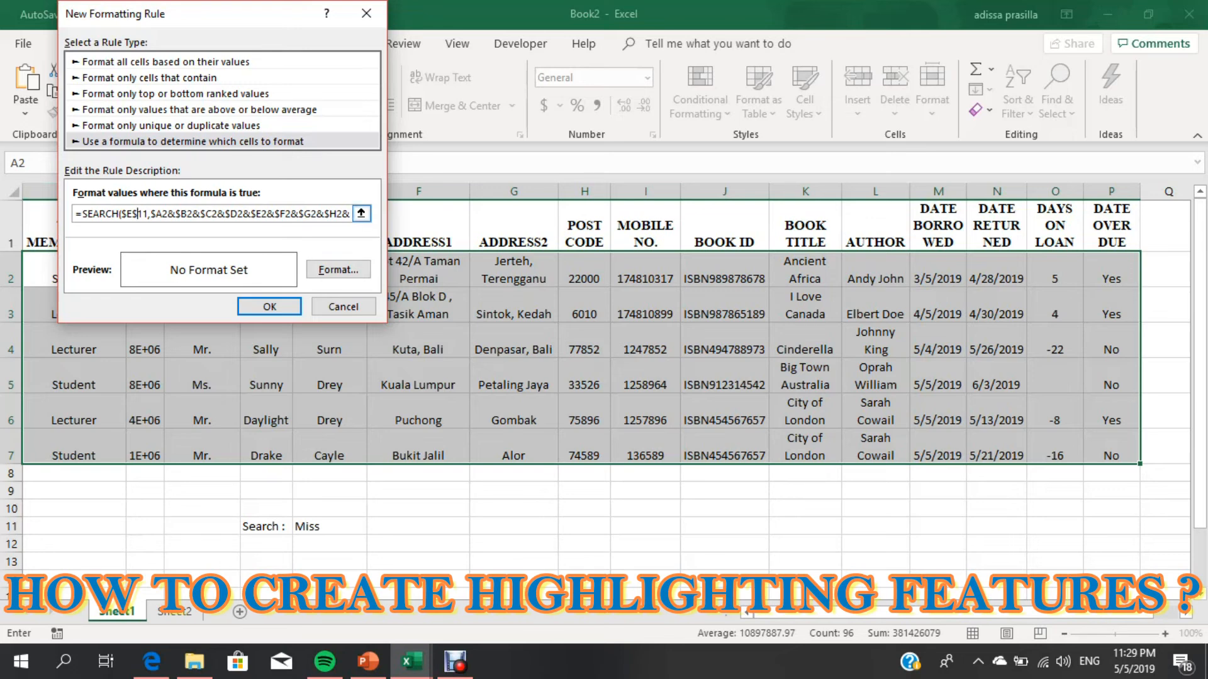
- Give the new formatting rule a light blue fill and apply it to the selected records
drag(289, 13, 376, 338)
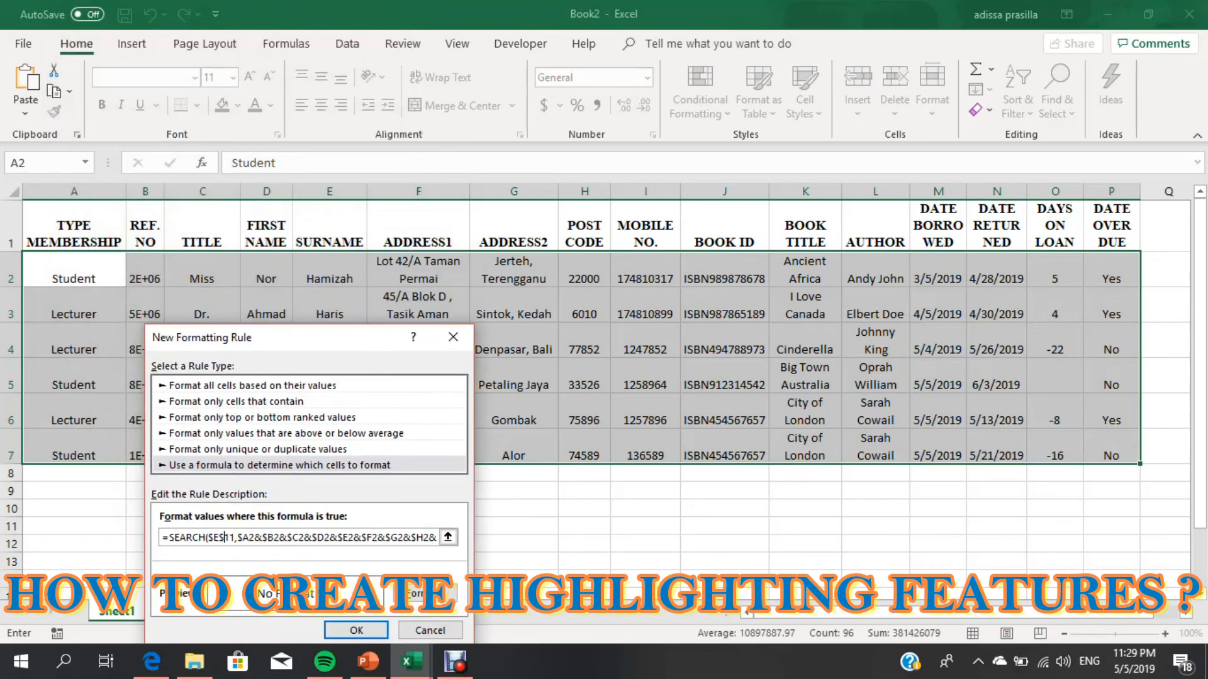
drag(376, 337, 407, 114)
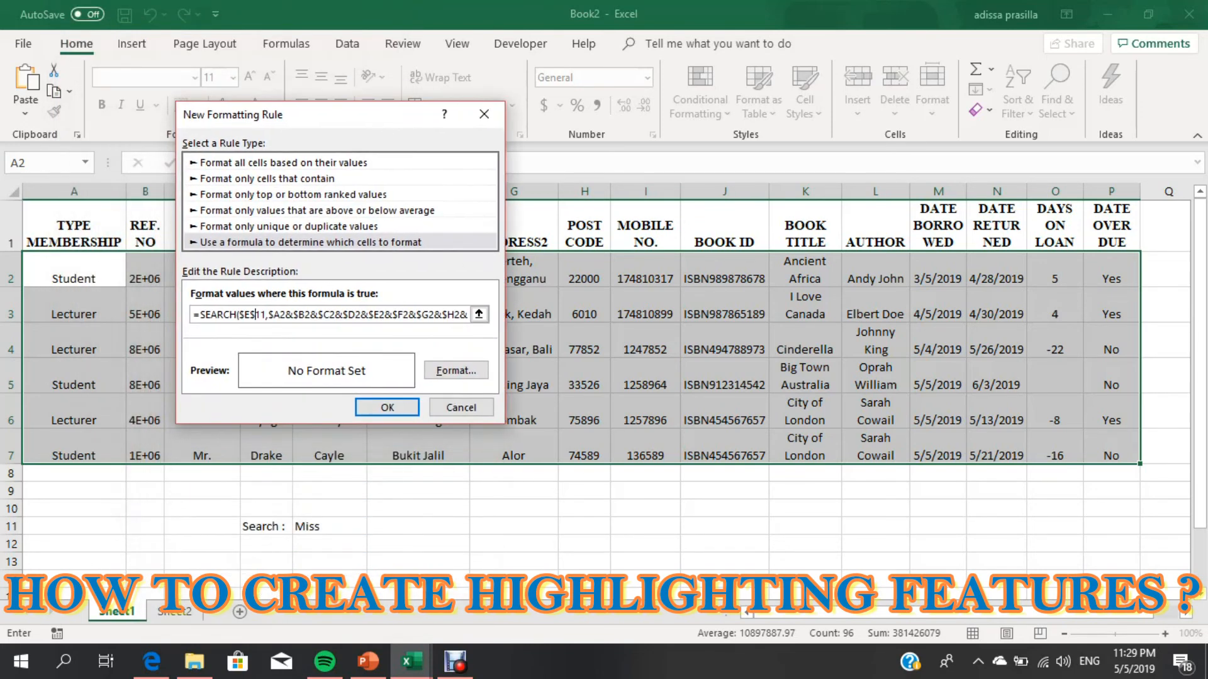
click(455, 370)
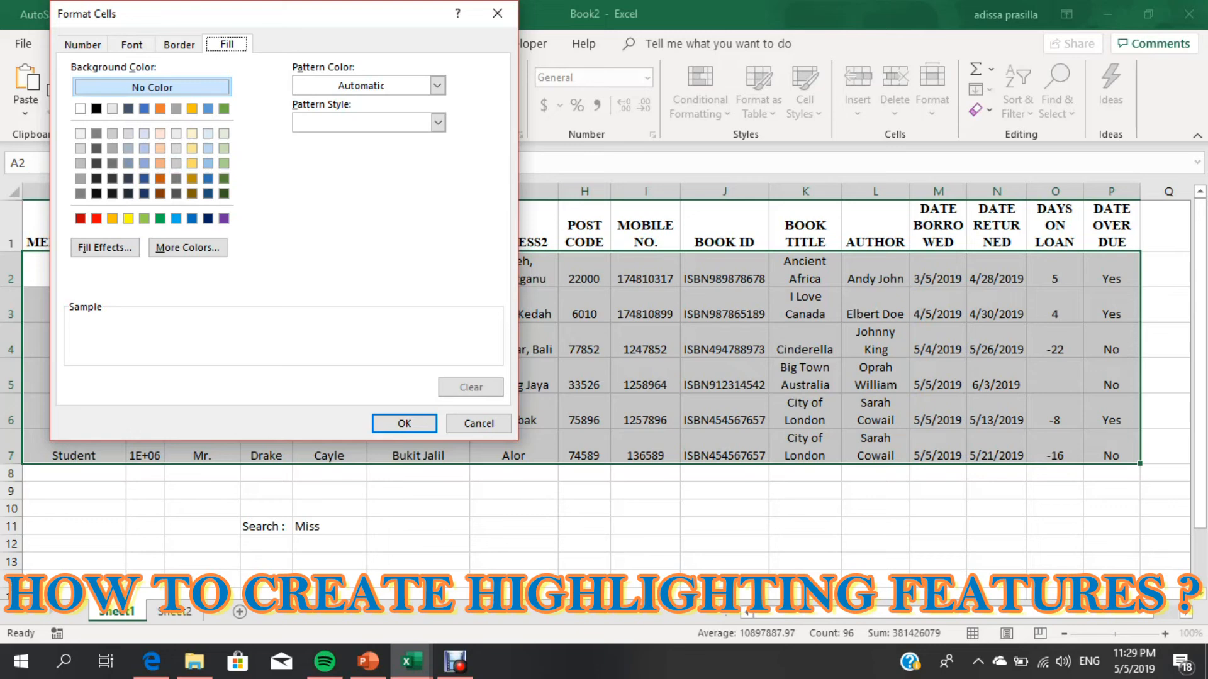
click(208, 163)
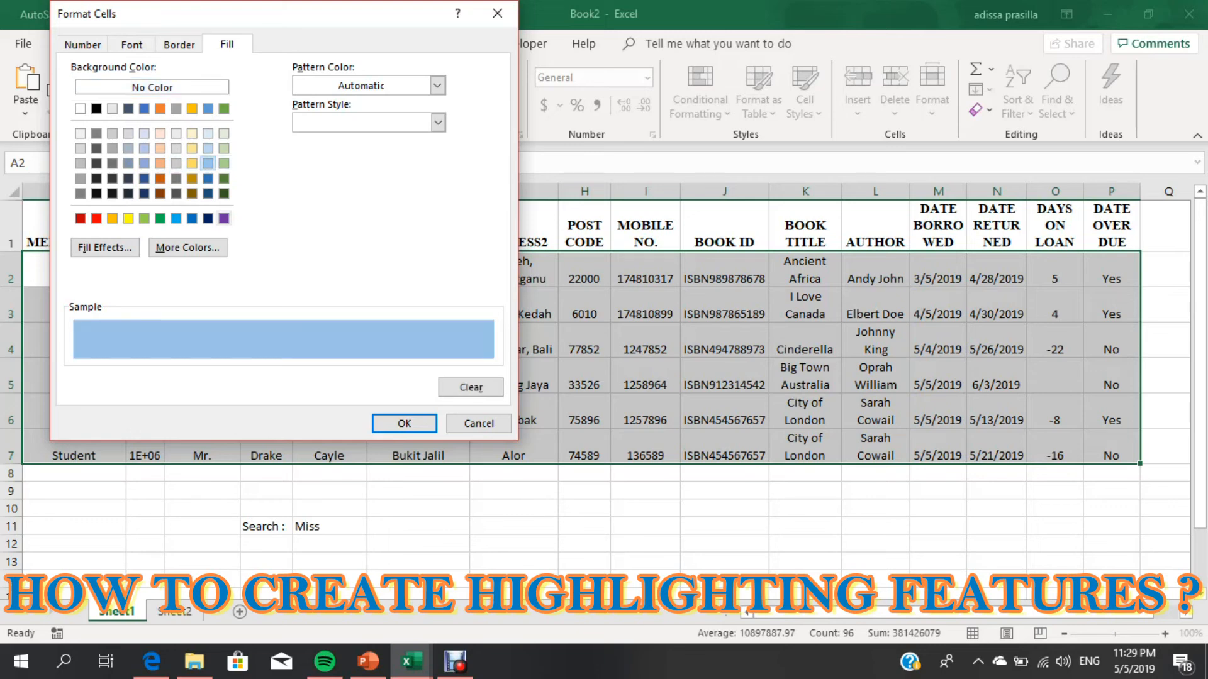
click(404, 424)
click(384, 402)
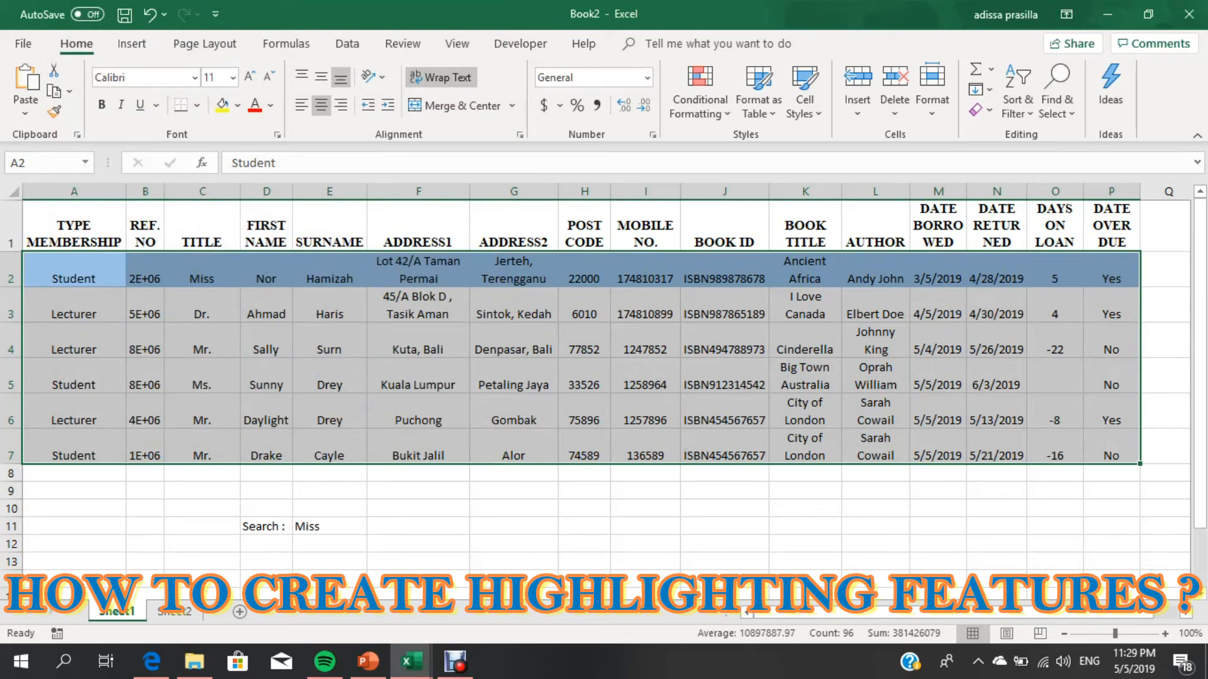
- Replace the search term in E11 with Student to test the row highlighting
click(330, 527)
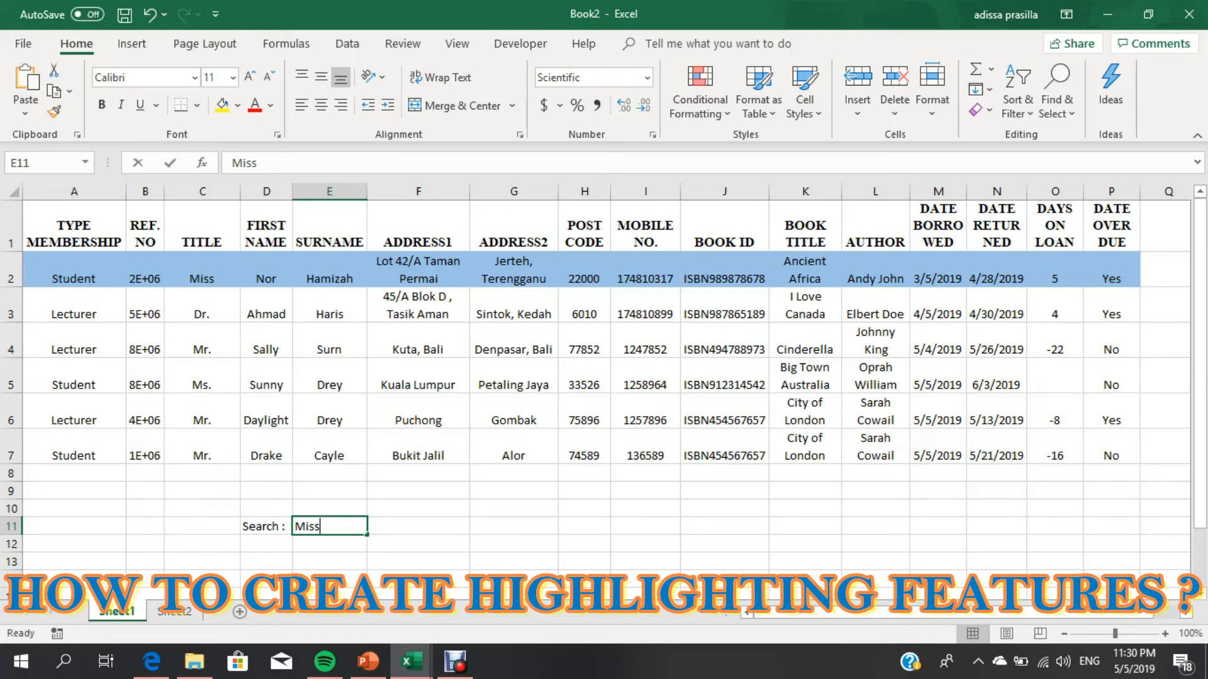
key(F2)
key(BackSpace)
key(BackSpace)
key(BackSpace)
key(BackSpace)
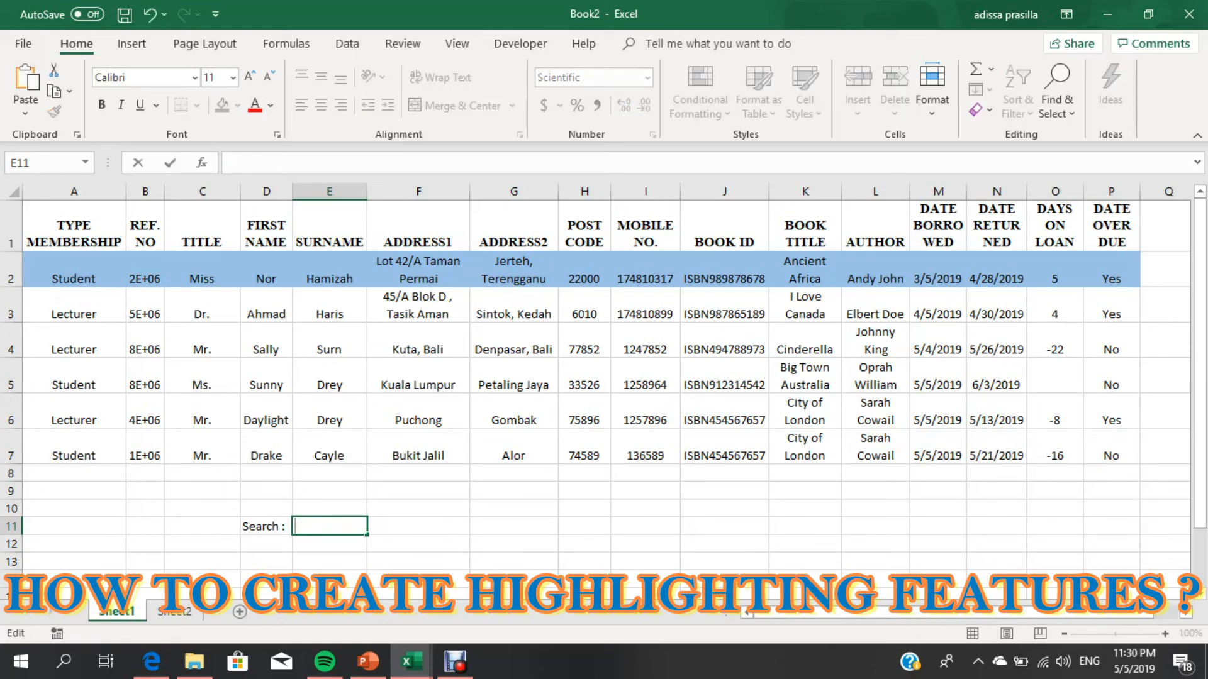
text(Student)
key(Return)
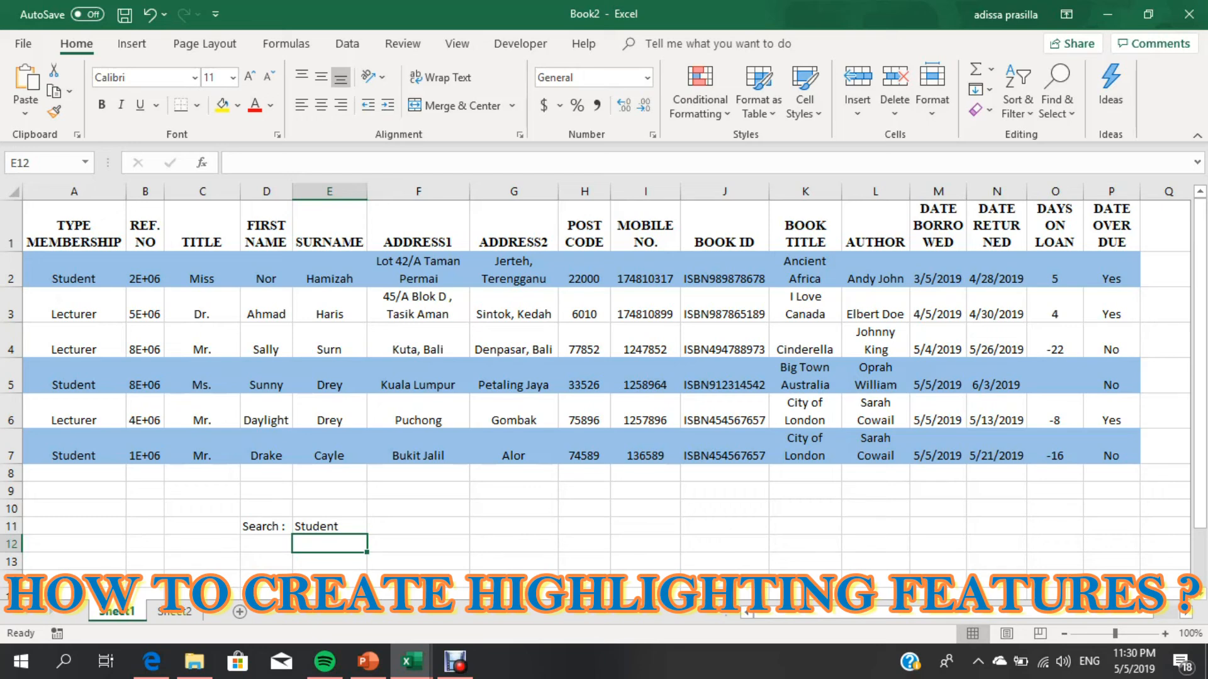
click(329, 527)
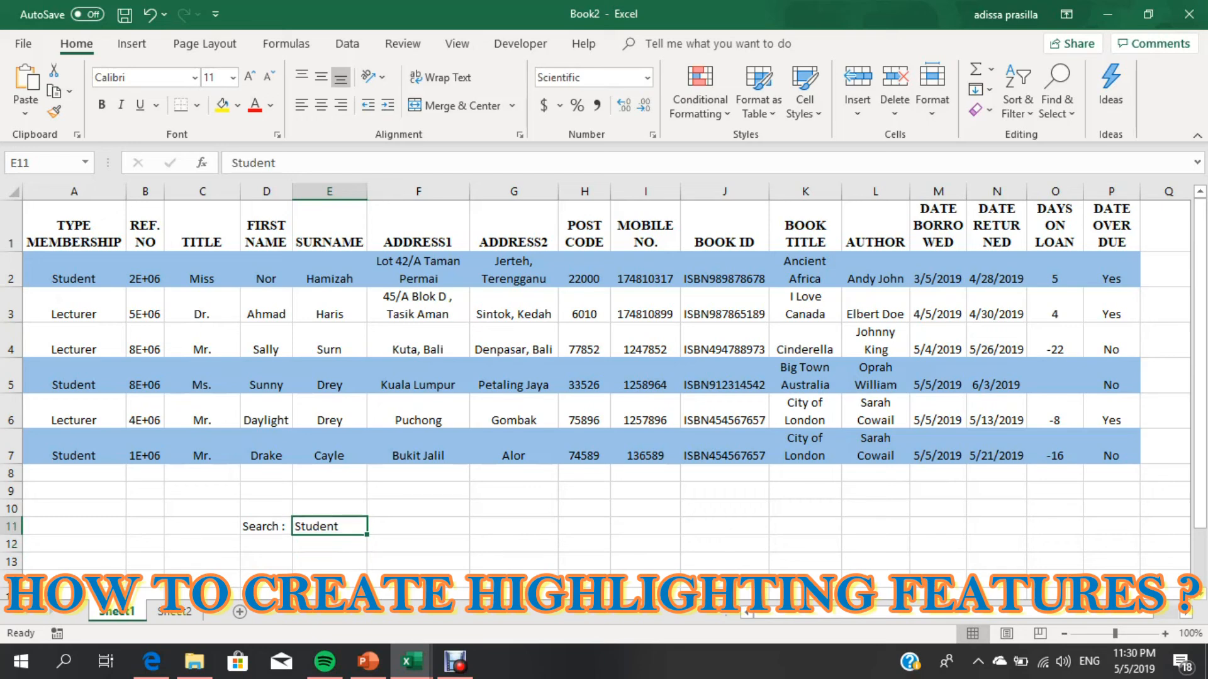